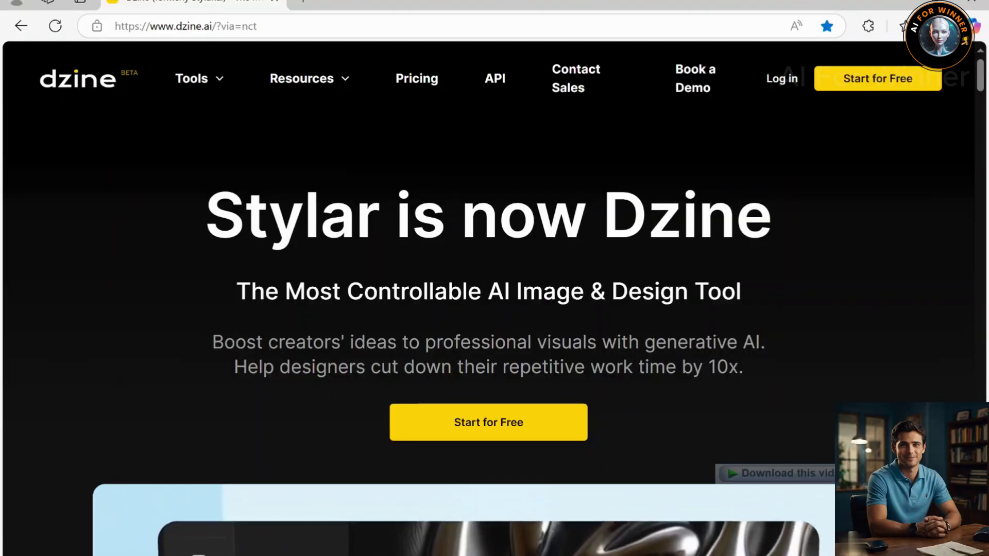
Look through the Dzine landing page's presentation of its AI image editor features.
scroll(856, 255, down, 15)
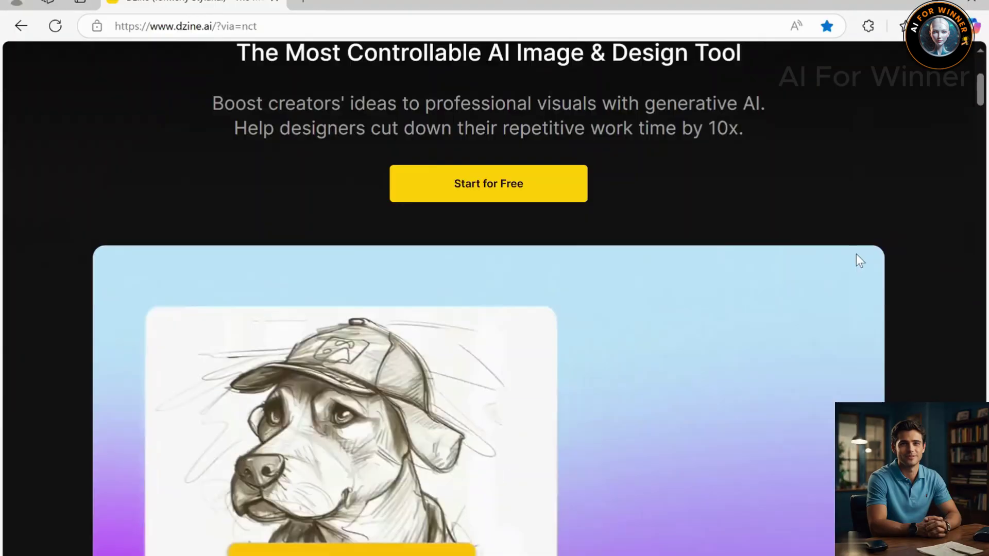
scroll(912, 286, down, 20)
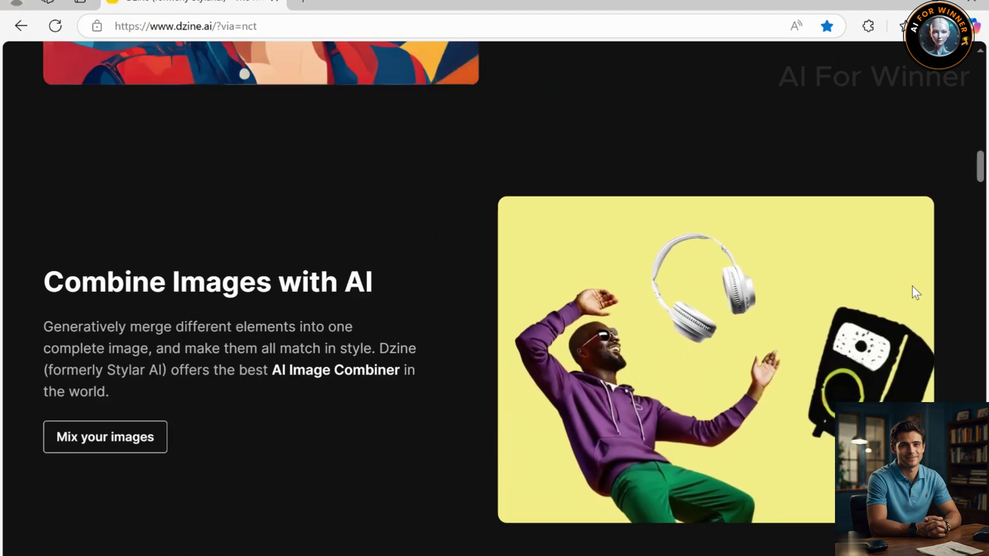
scroll(911, 292, down, 20)
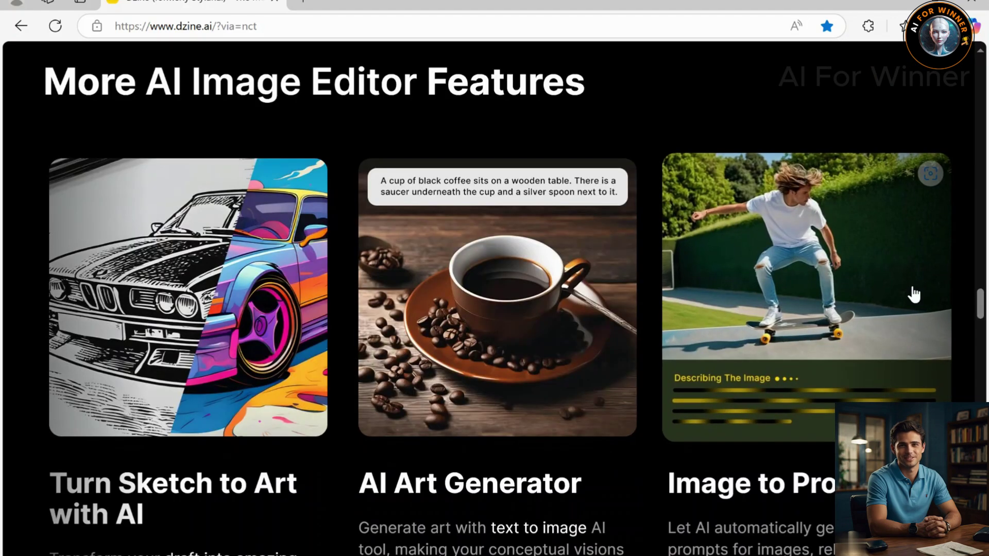
scroll(913, 288, down, 5)
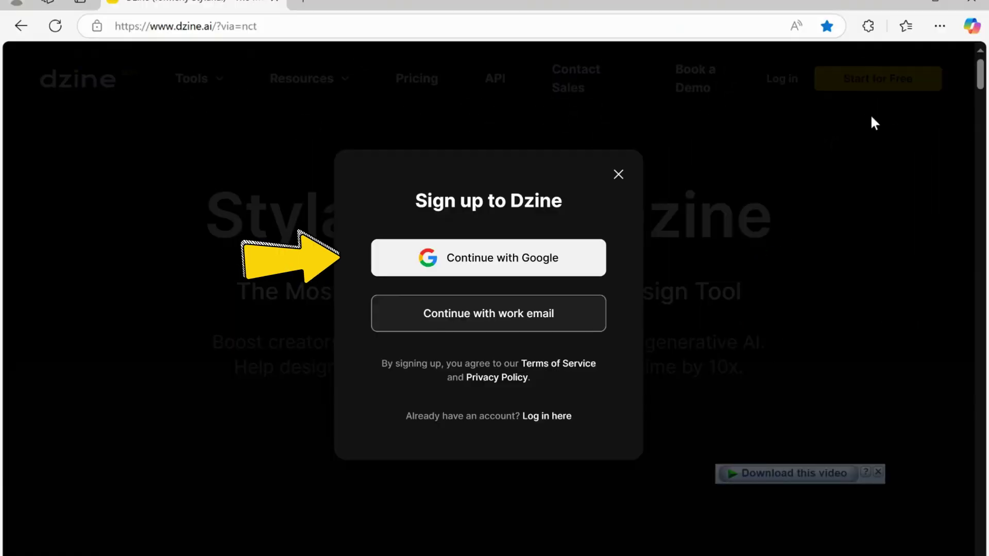
Sign up with Google and answer the onboarding survey with YouTube, Content Creator and Video Production.
click(510, 270)
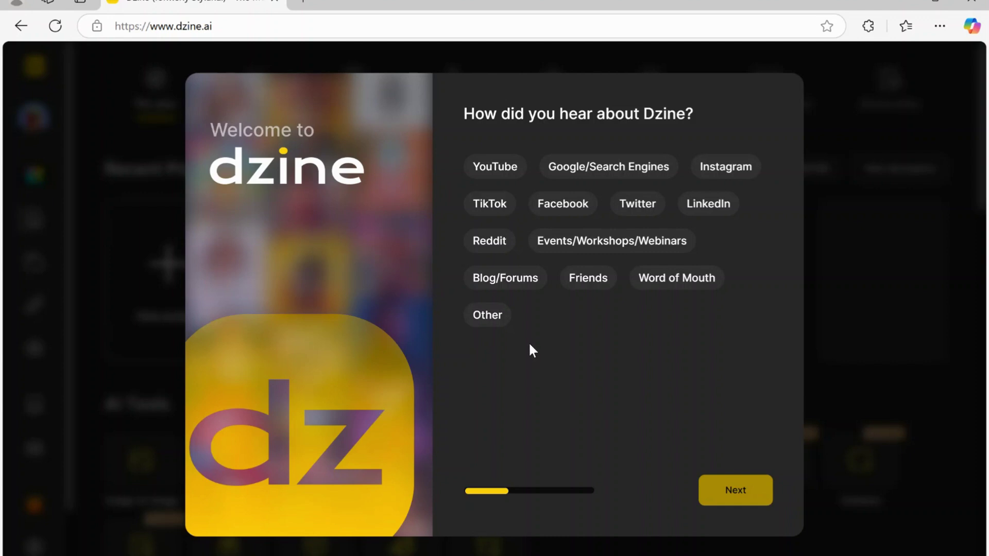
click(496, 170)
click(734, 493)
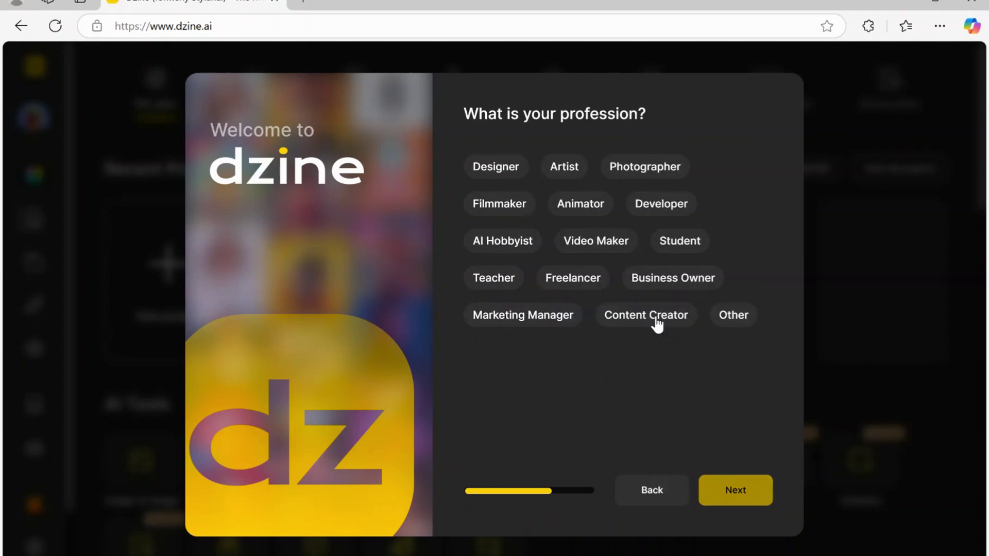
click(657, 320)
click(735, 505)
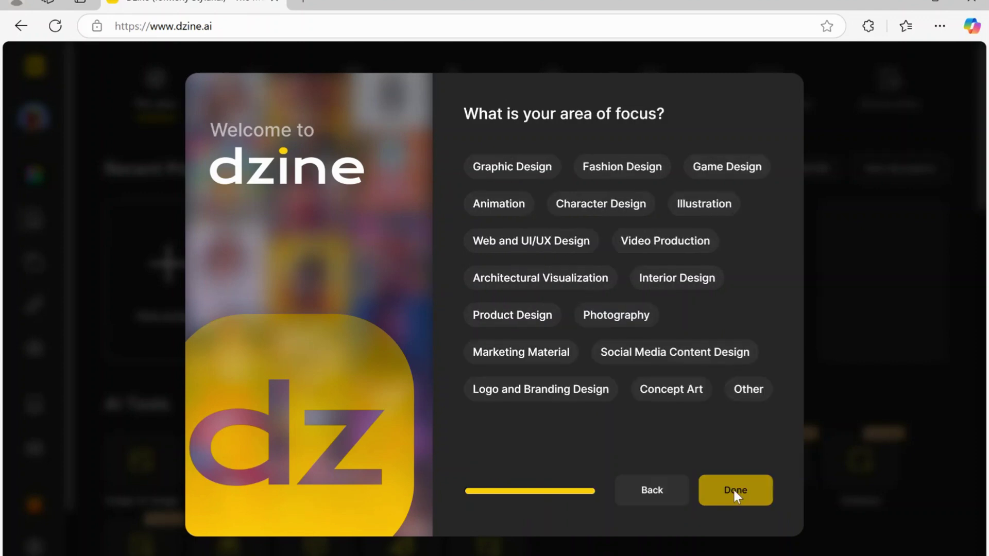
click(672, 245)
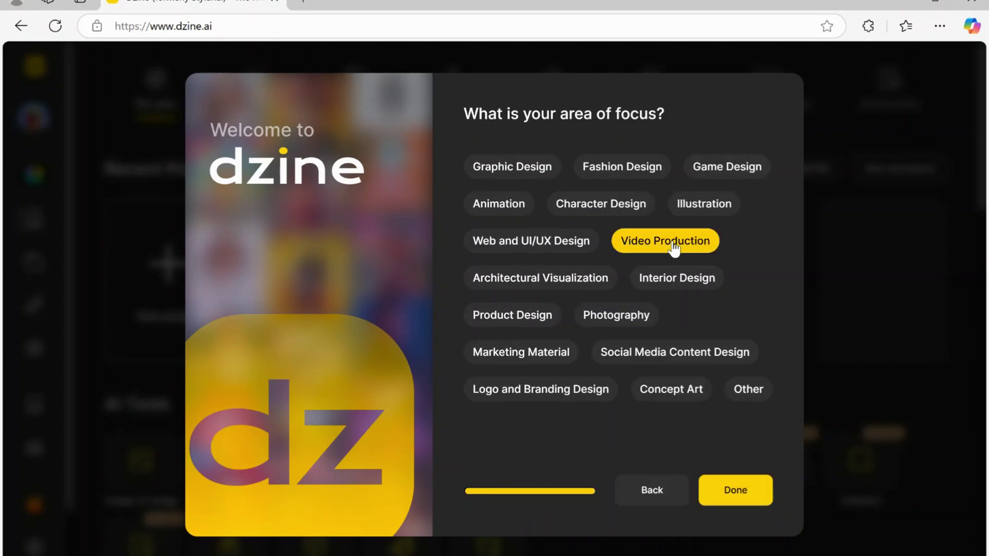
click(737, 492)
Examine the home page's project options, popular tools, custom styles and style library.
scroll(749, 384, down, 8)
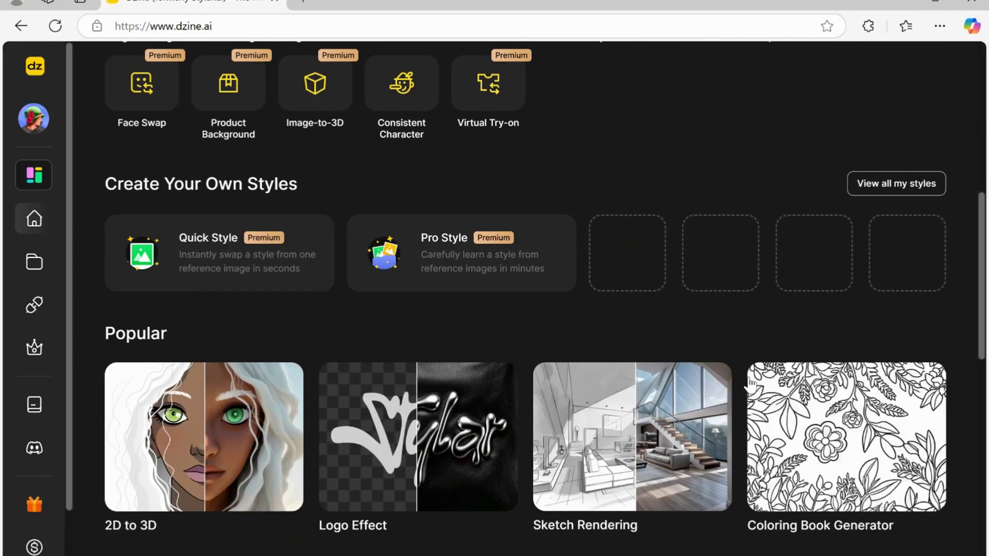
scroll(750, 384, down, 9)
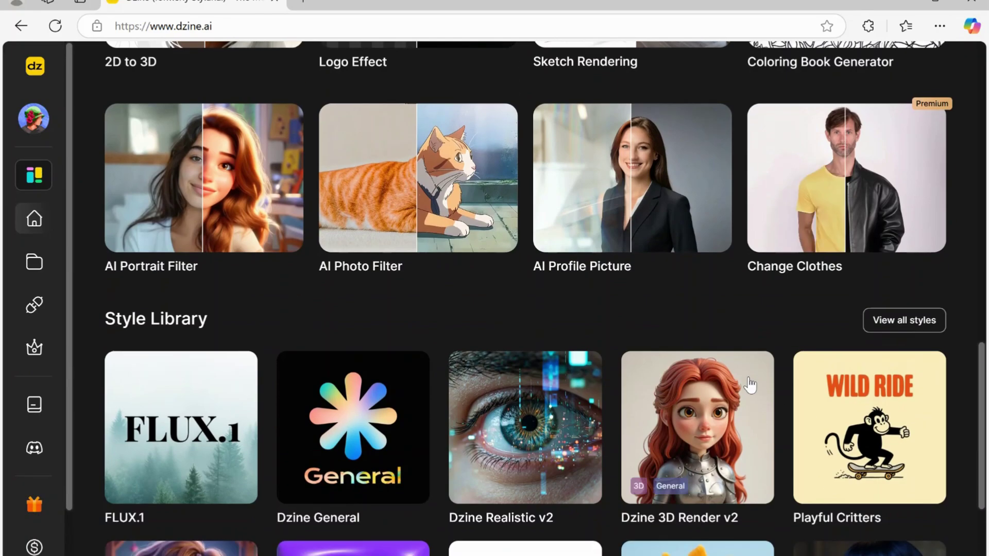
scroll(750, 384, down, 3)
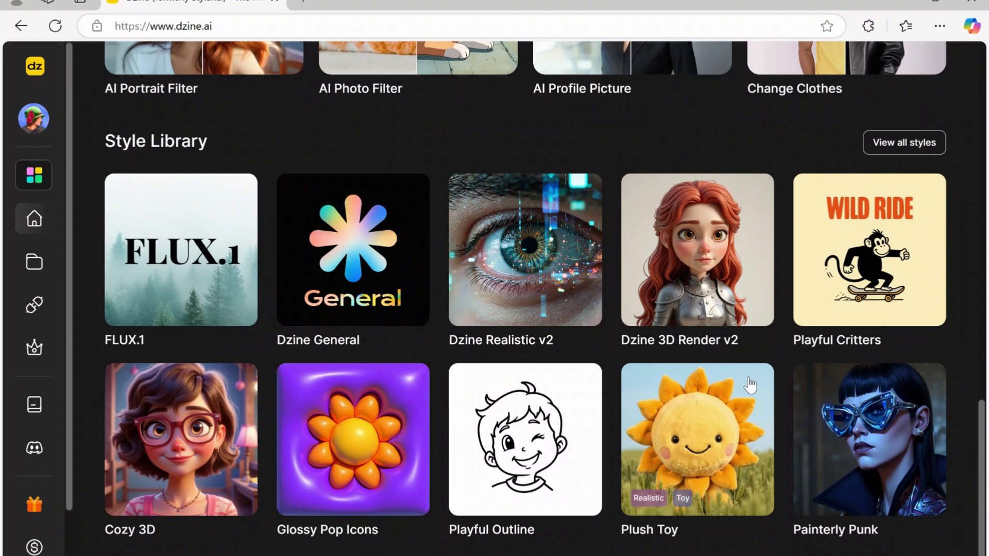
scroll(748, 385, up, 7)
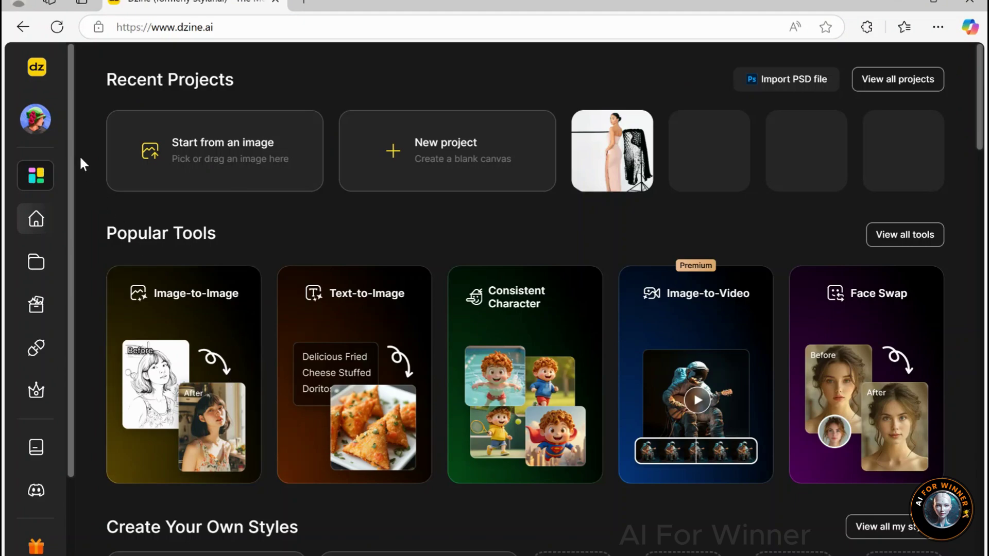
scroll(109, 157, down, 4)
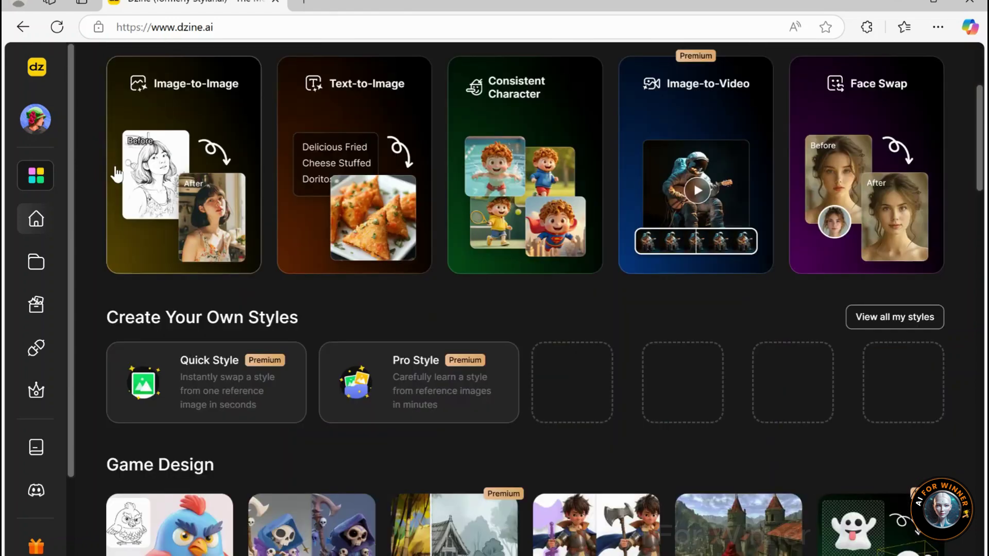
scroll(87, 134, up, 4)
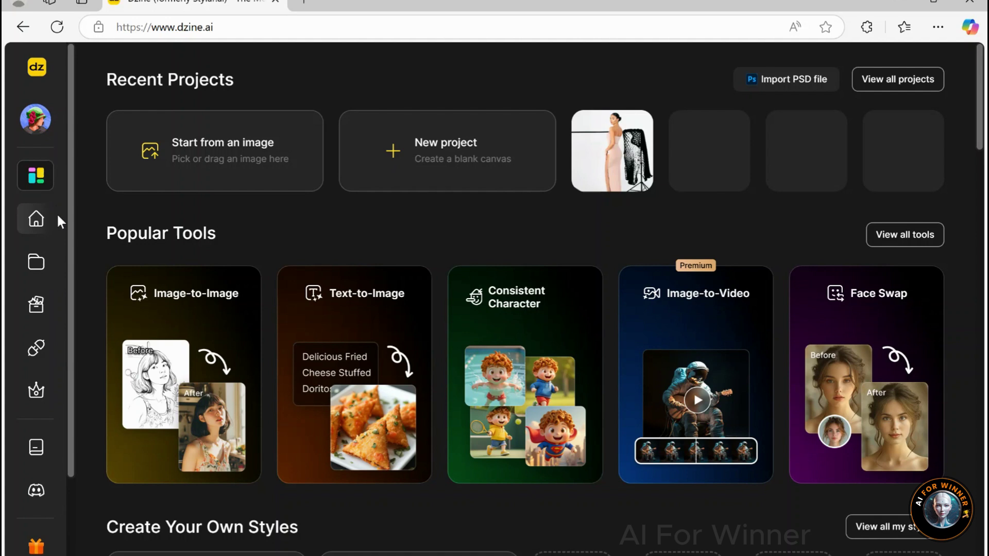
scroll(67, 331, down, 2)
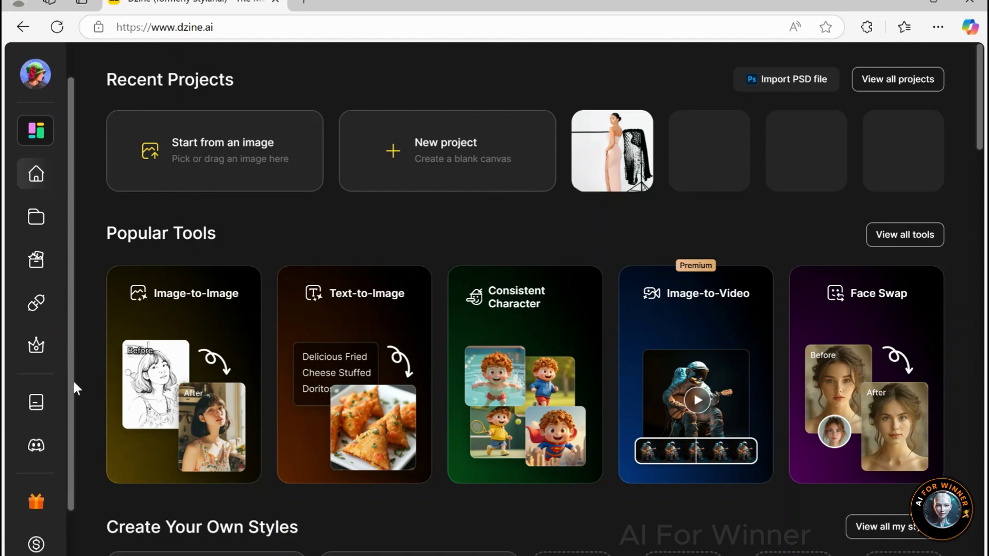
scroll(69, 448, up, 2)
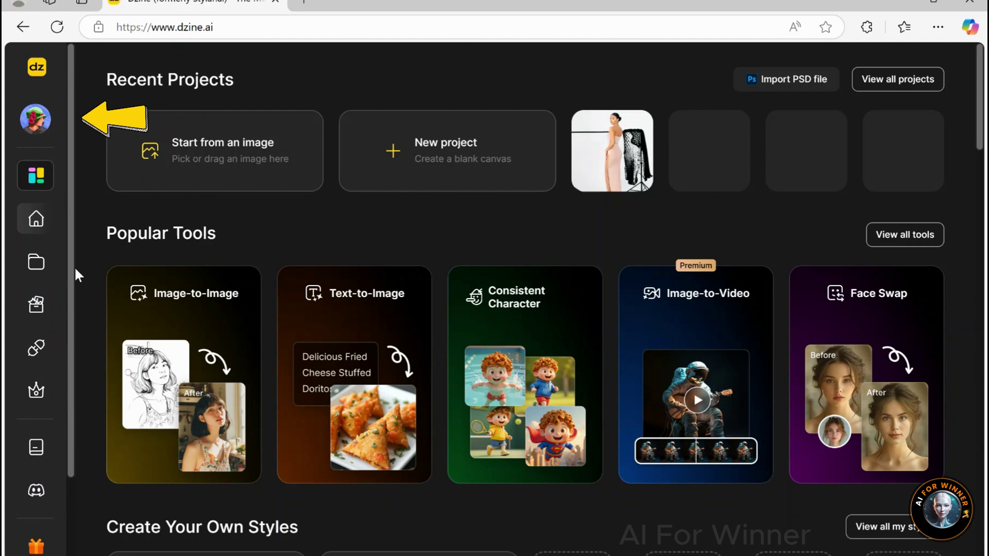
Check the account's subscription plans and return to browse the home page's categories from Game Design to Product Design.
click(40, 121)
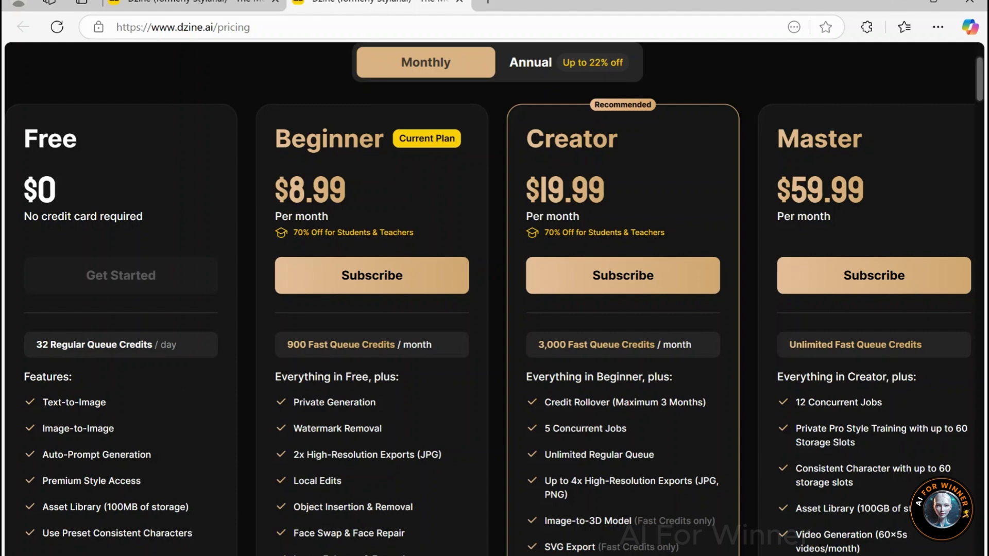
key(ctrl+w)
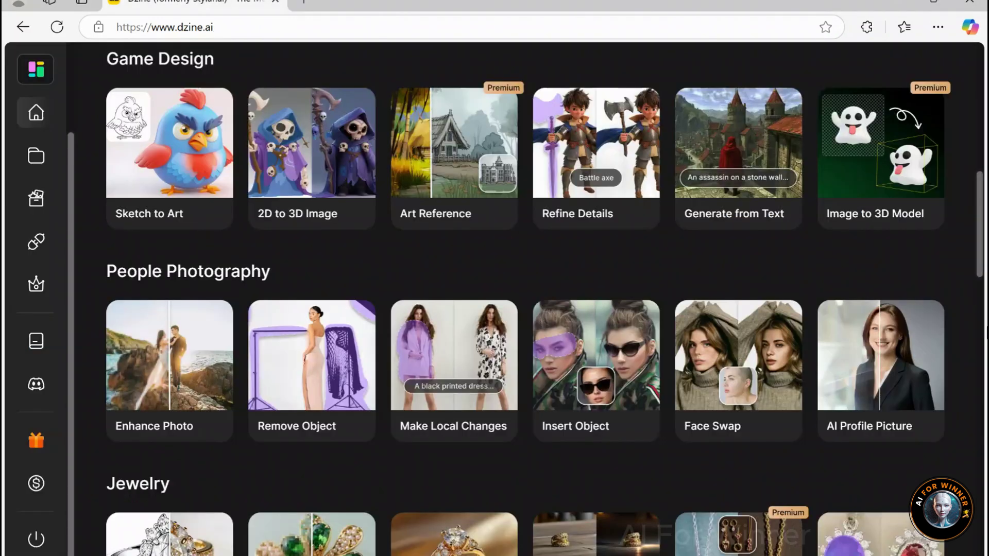
scroll(983, 245, down, 5)
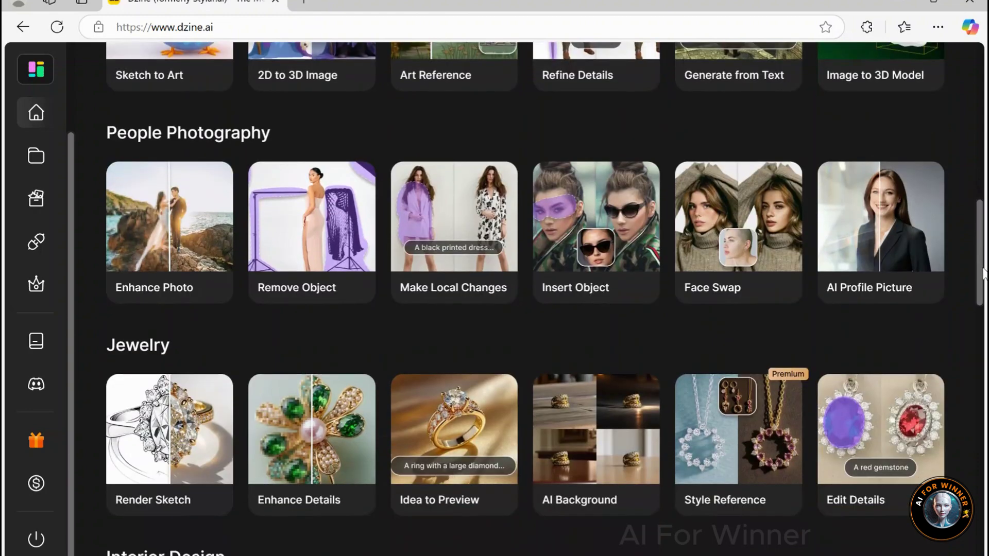
scroll(985, 309, down, 7)
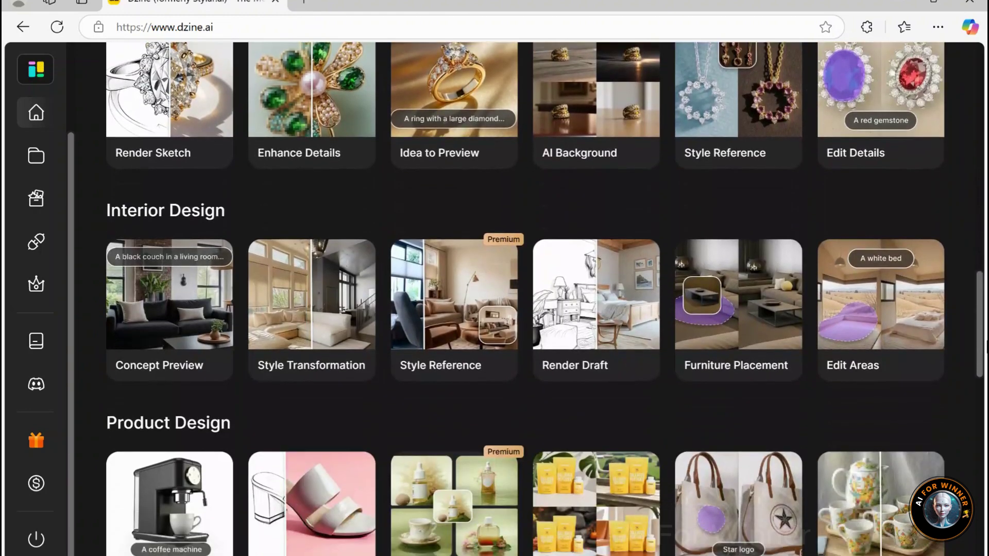
scroll(985, 391, down, 6)
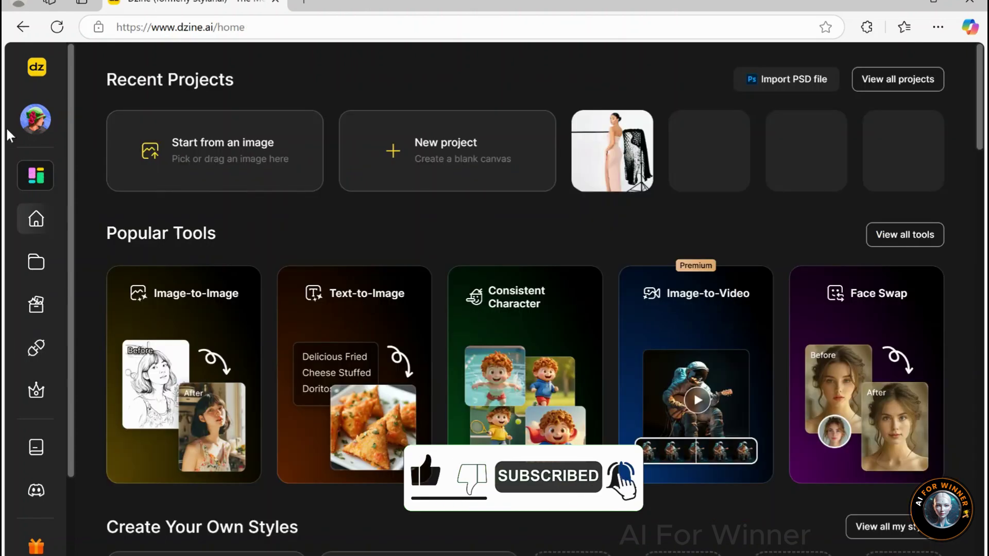
Open the Dzine community and finish its Join the Community form without a nickname or username.
click(30, 172)
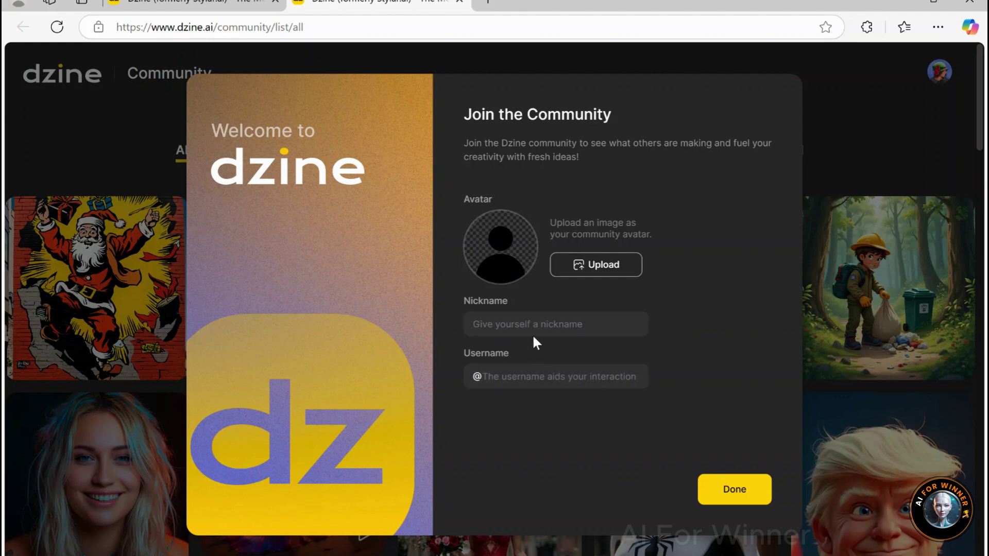
click(734, 489)
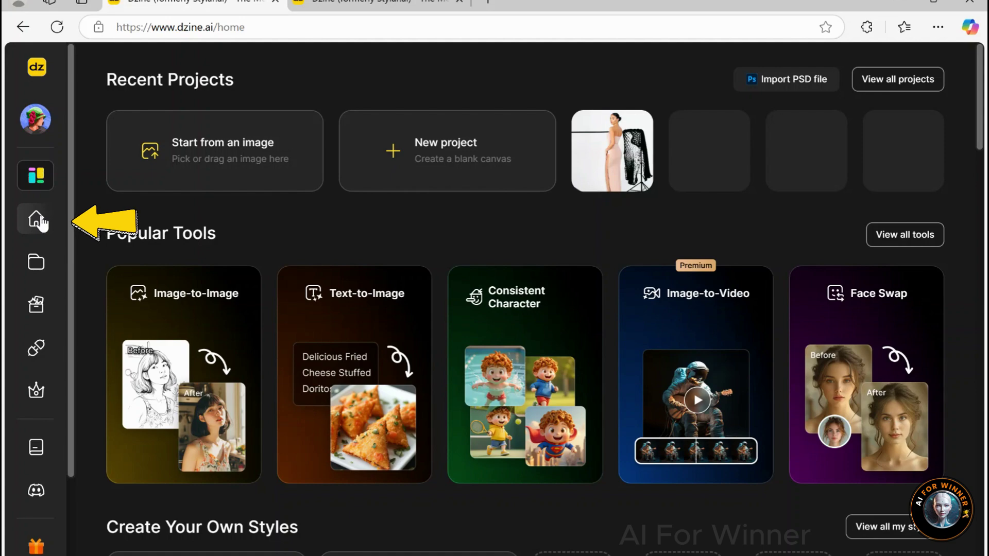
Browse the home page's tool categories and open the Projects page.
scroll(307, 246, down, 12)
scroll(307, 248, down, 3)
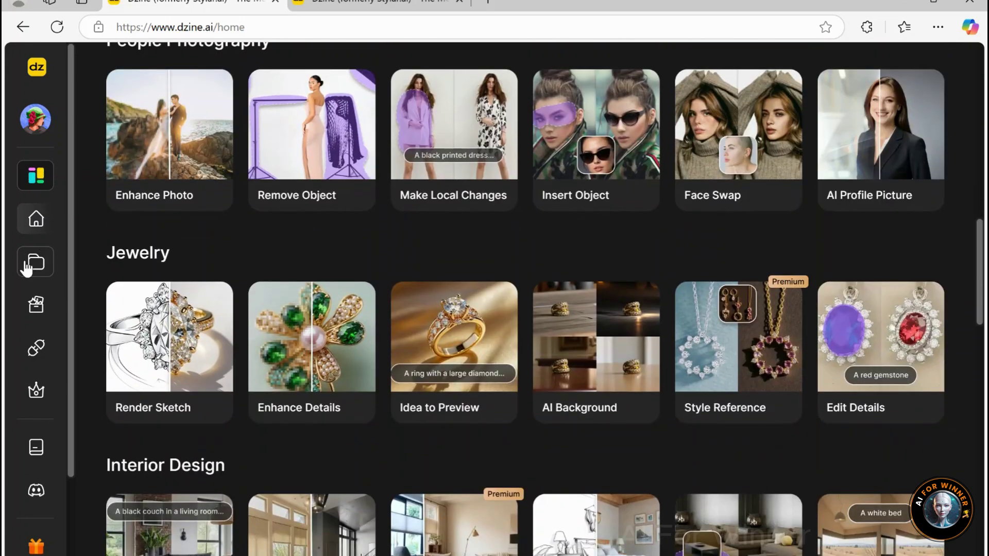
click(41, 268)
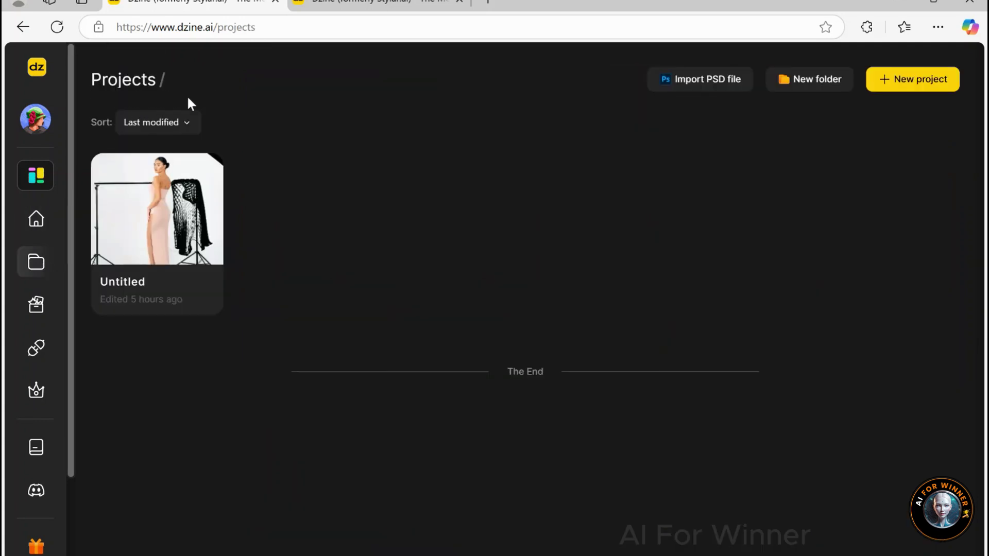
View the AI Tools overview and open the Documentation section of the API page.
click(37, 352)
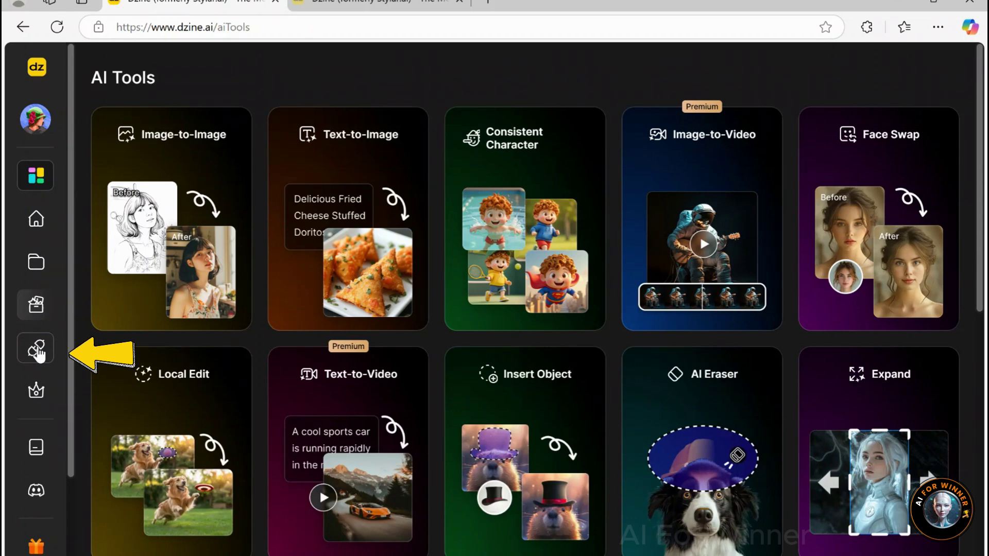
click(37, 352)
click(559, 92)
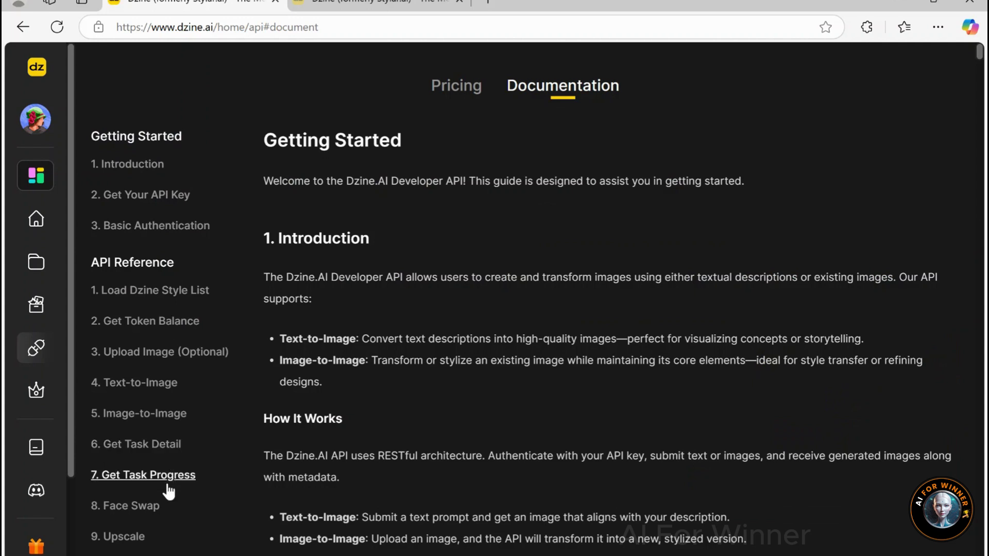
middle_click(167, 517)
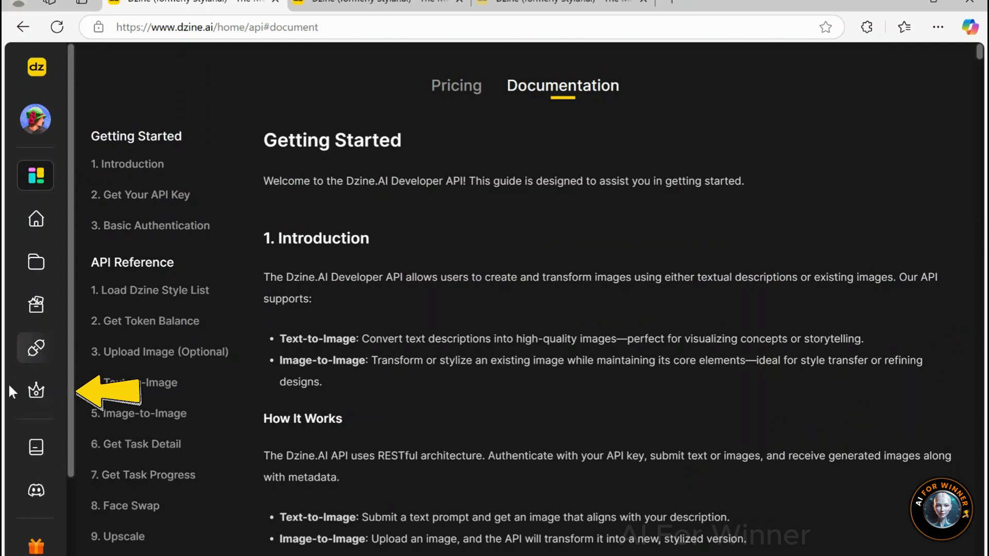
Visit the premium link, the beginner tutorial video on YouTube and the Discord link.
click(29, 387)
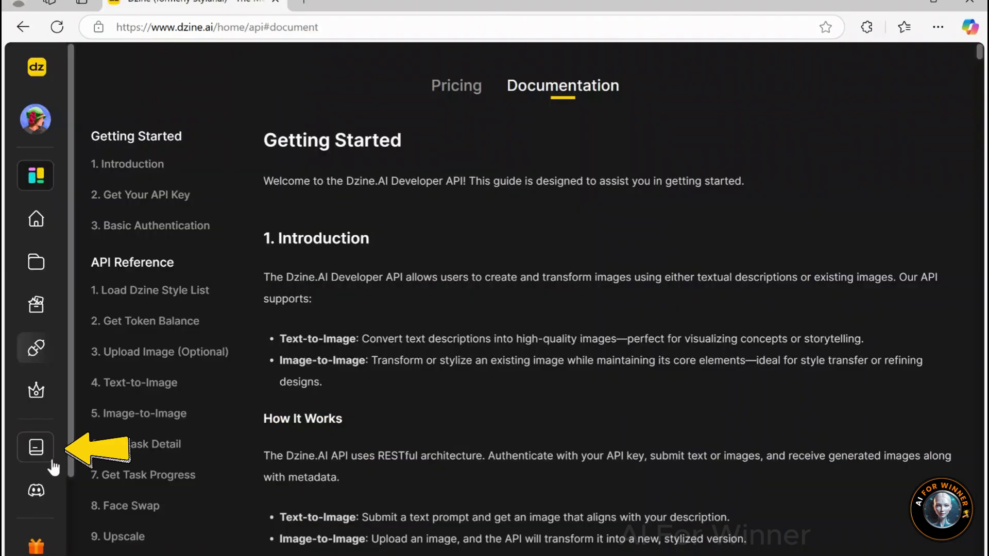
click(37, 448)
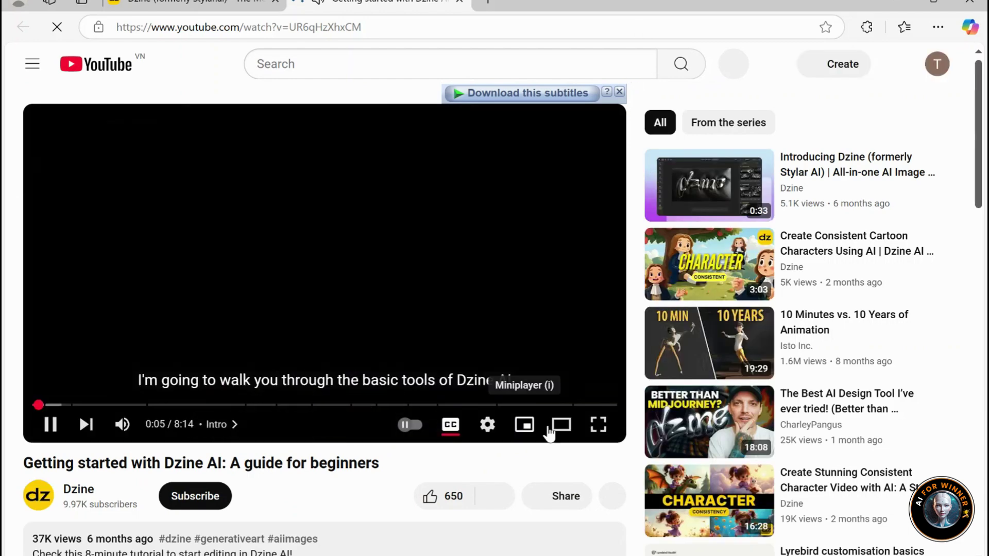
key(ctrl+shift+Tab)
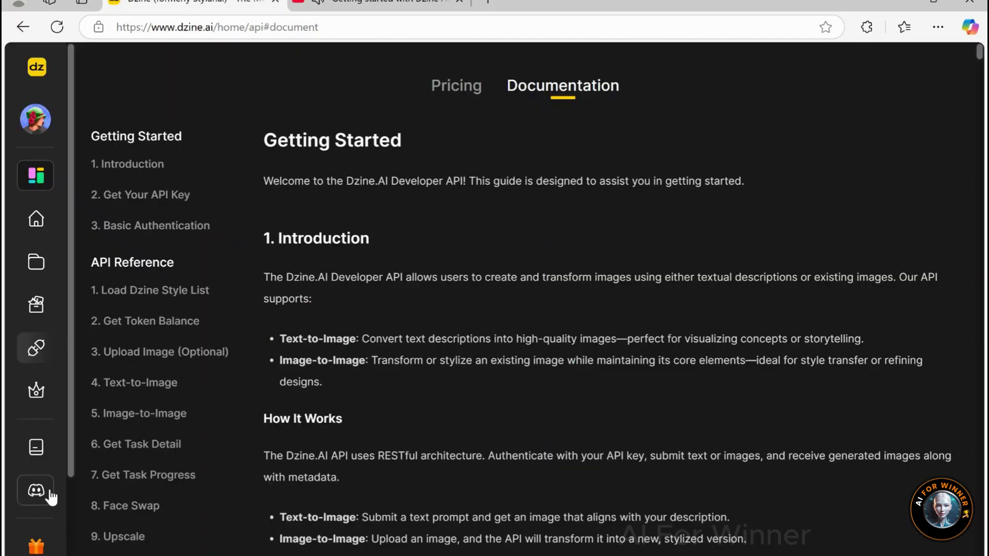
click(49, 495)
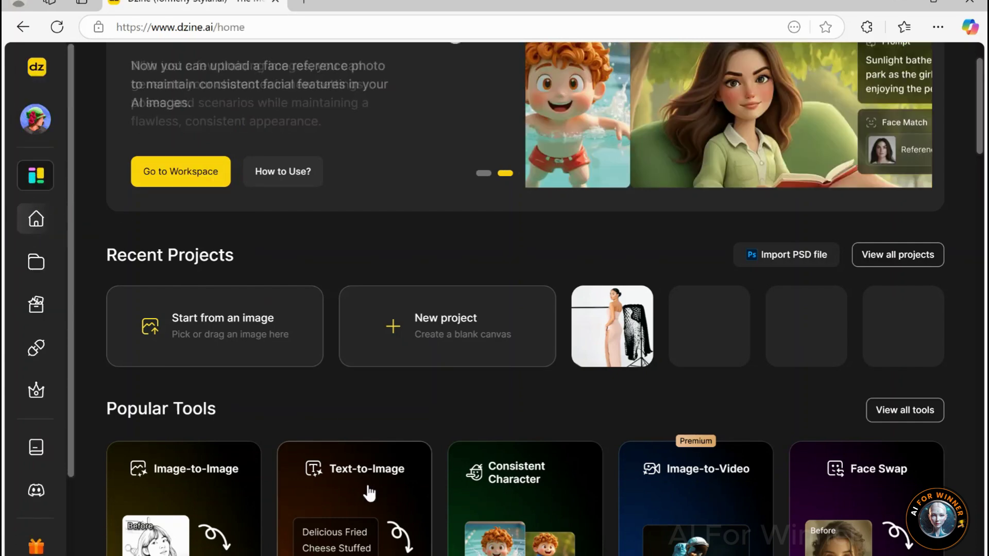
Review the home page's Consistent Character banner, Recent Projects and Popular Tools sections.
scroll(381, 515, down, 4)
scroll(392, 538, up, 3)
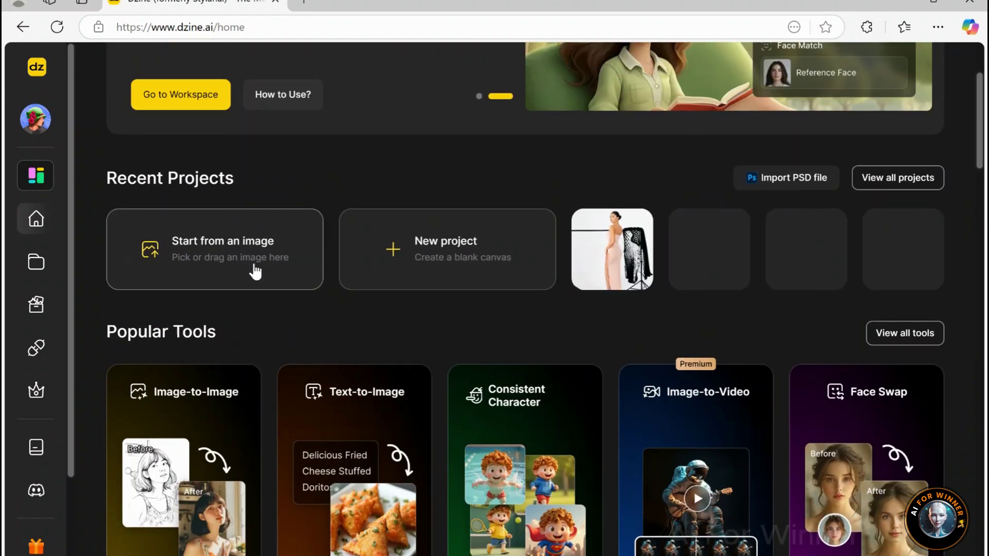
scroll(262, 289, up, 3)
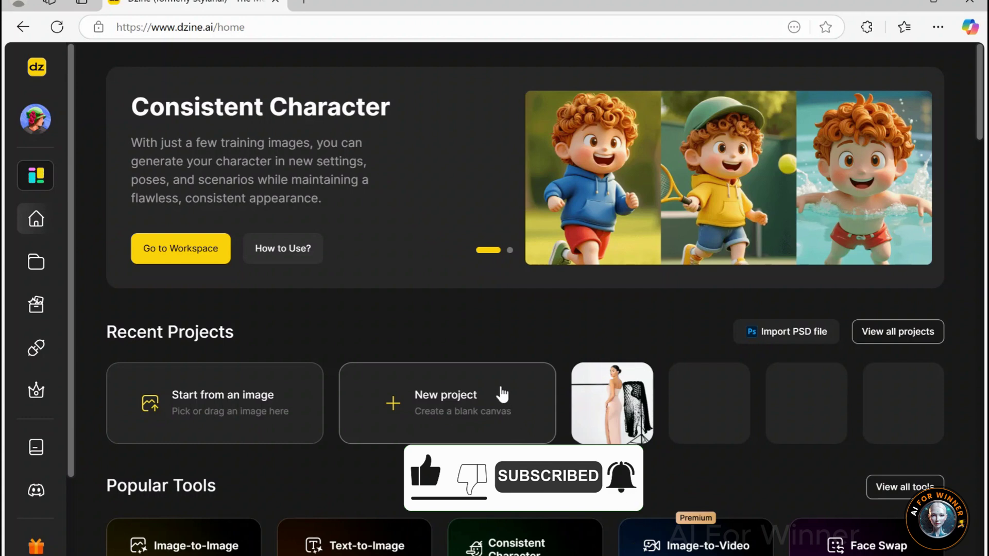
scroll(393, 402, down, 6)
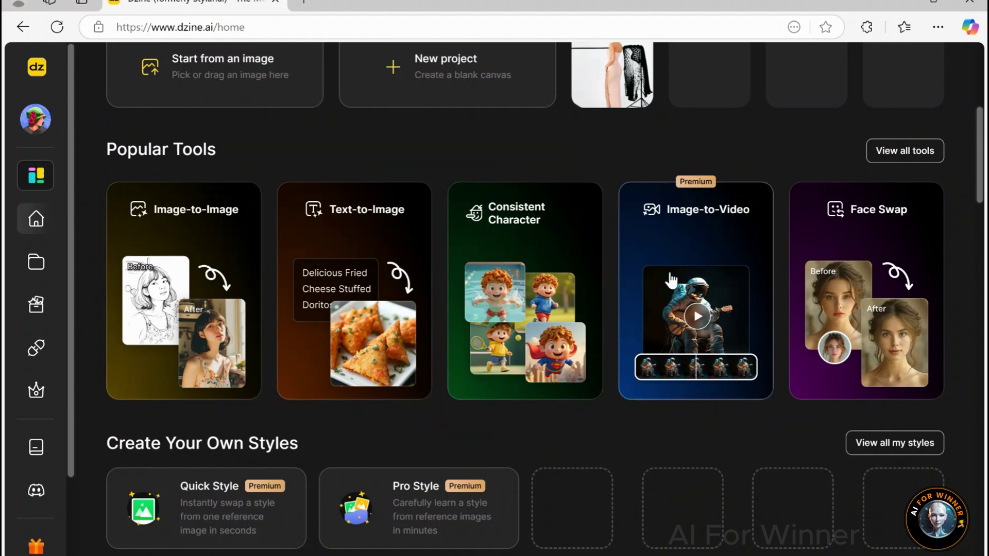
Examine the home page sections from Create Your Own Styles and Game Design through Old Photo Restoration to the Style Library.
scroll(391, 334, down, 3)
scroll(391, 335, down, 2)
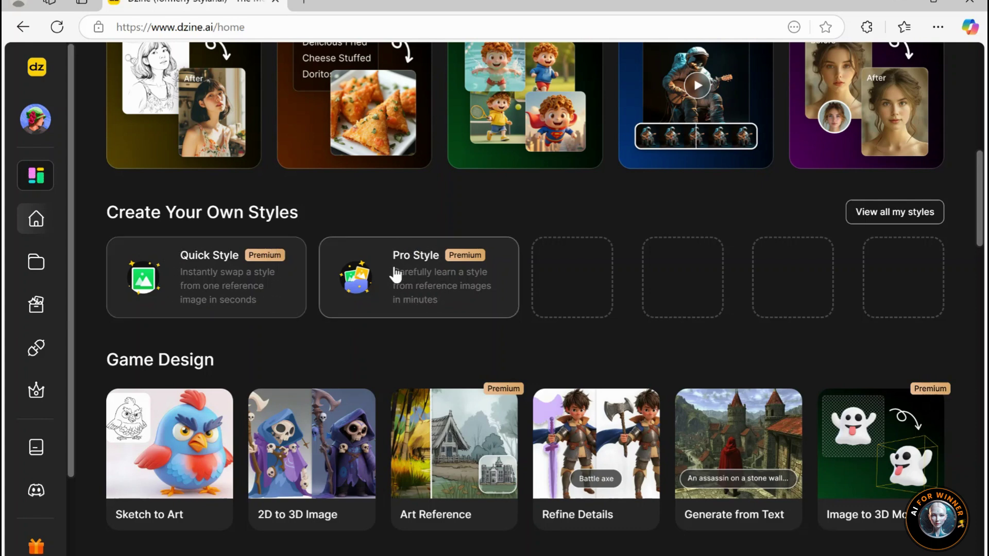
scroll(335, 324, down, 2)
scroll(254, 346, down, 1)
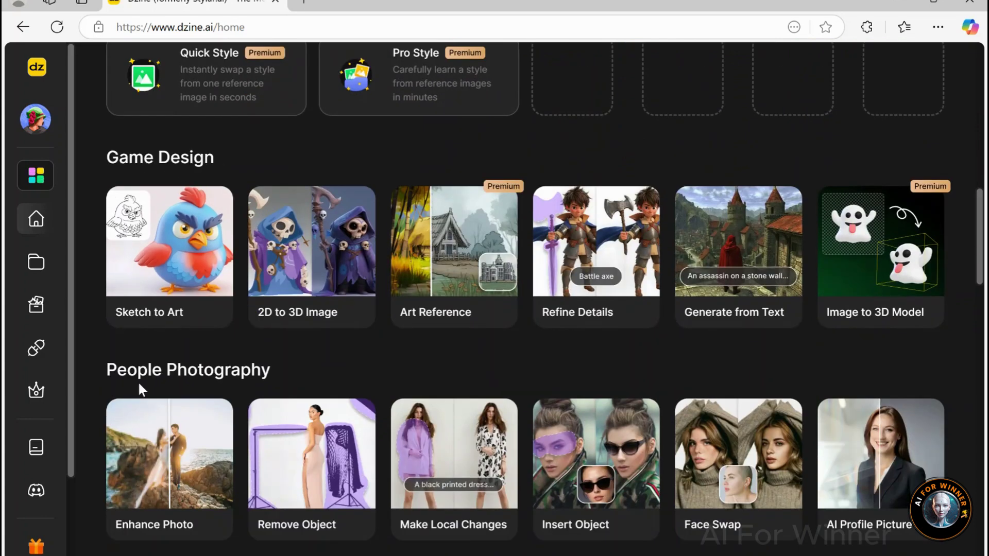
scroll(122, 374, down, 8)
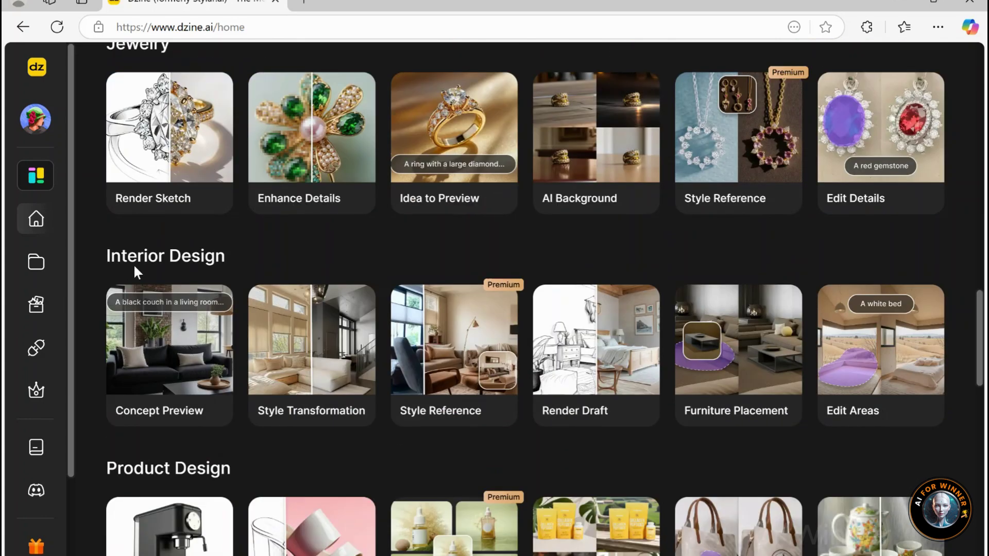
scroll(254, 270, down, 4)
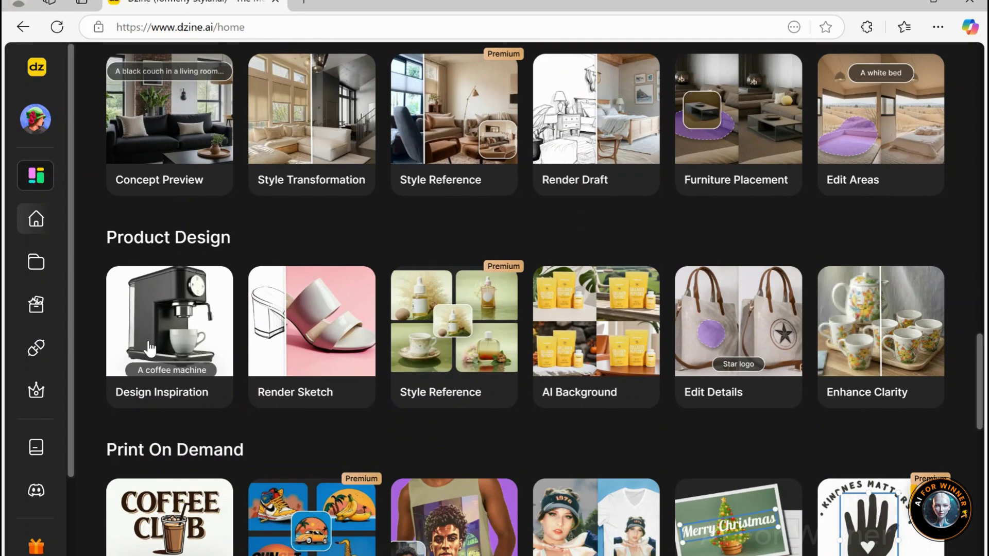
scroll(156, 453, down, 5)
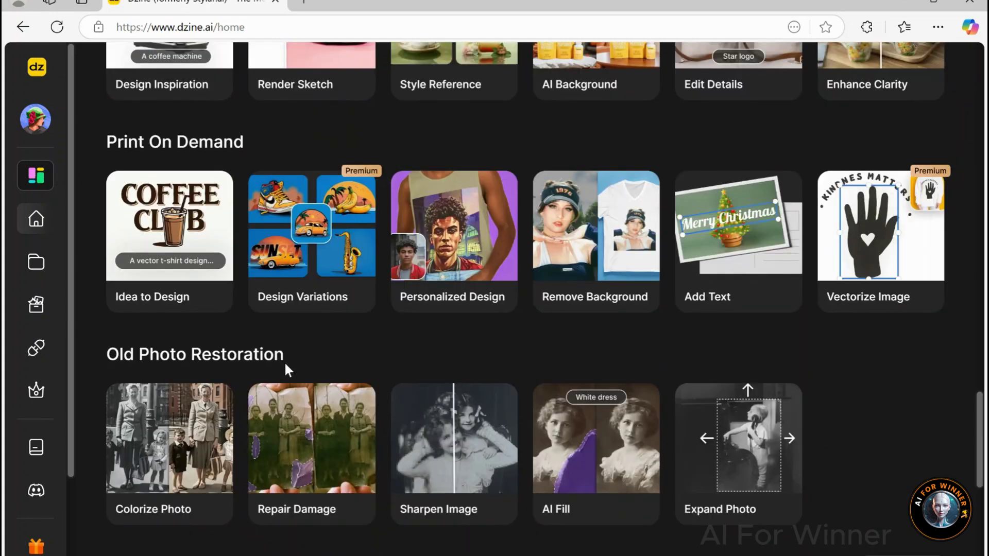
scroll(287, 370, down, 5)
scroll(215, 362, down, 2)
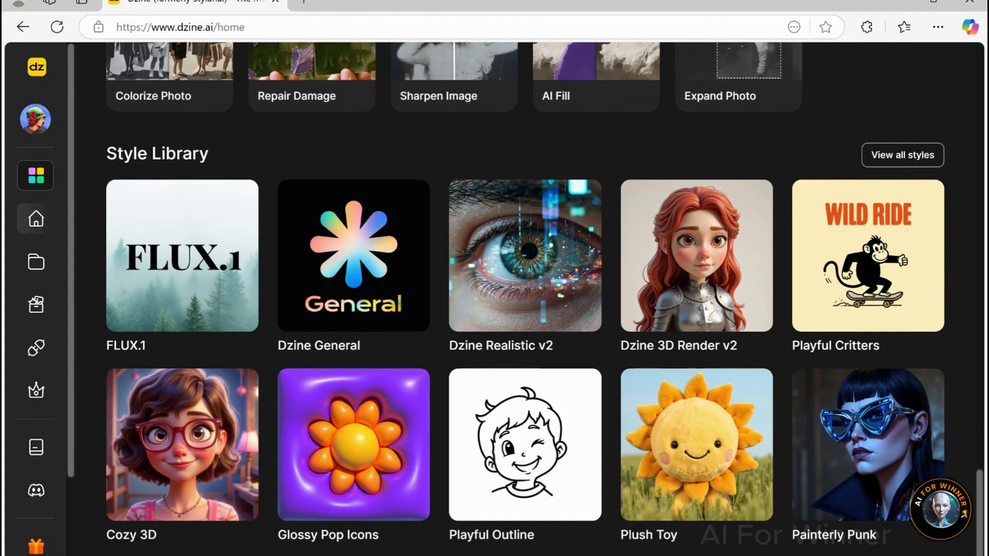
scroll(216, 363, up, 2)
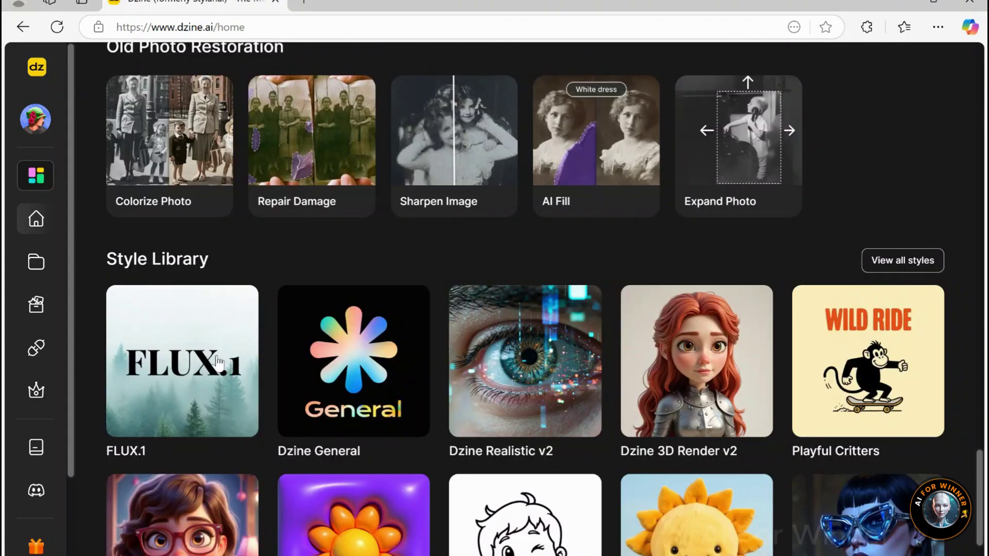
scroll(216, 363, down, 1)
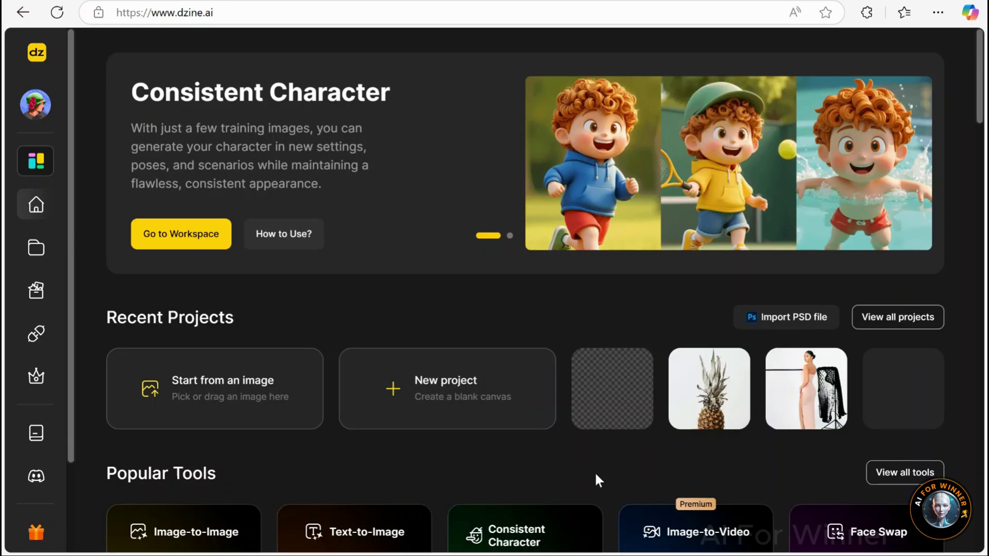
Create a new blank project named "name 1" with a 1:1 aspect ratio at 1536 × 1536.
scroll(596, 474, down, 5)
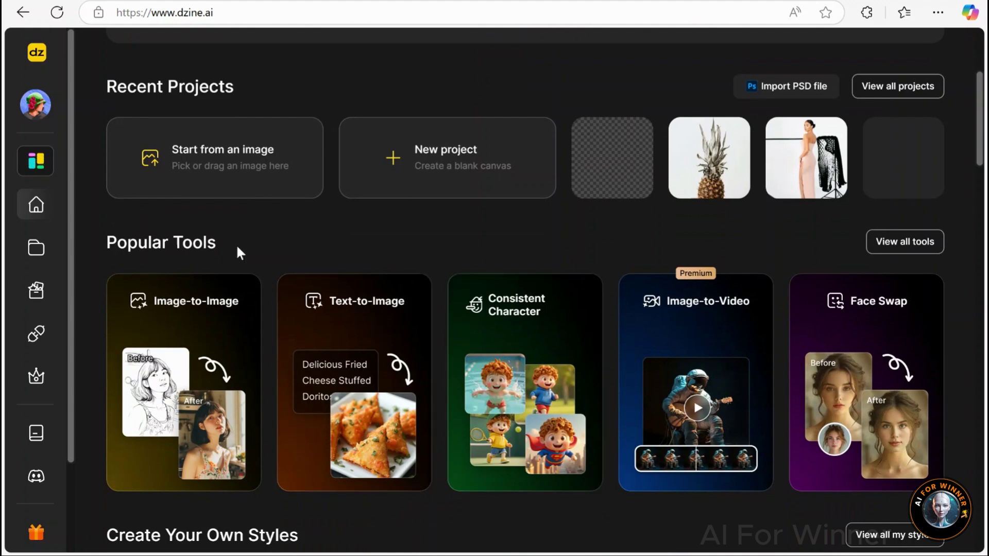
click(429, 159)
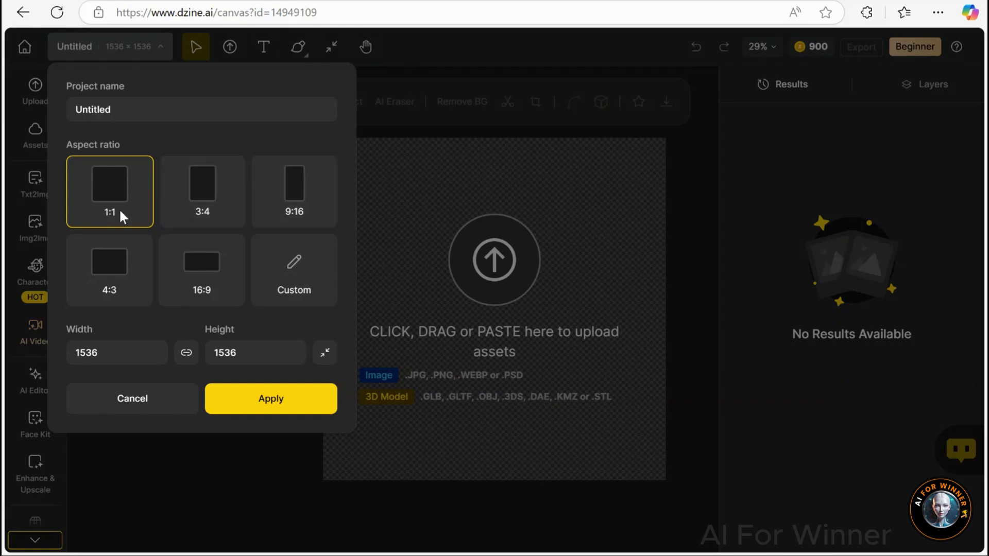
double_click(140, 109)
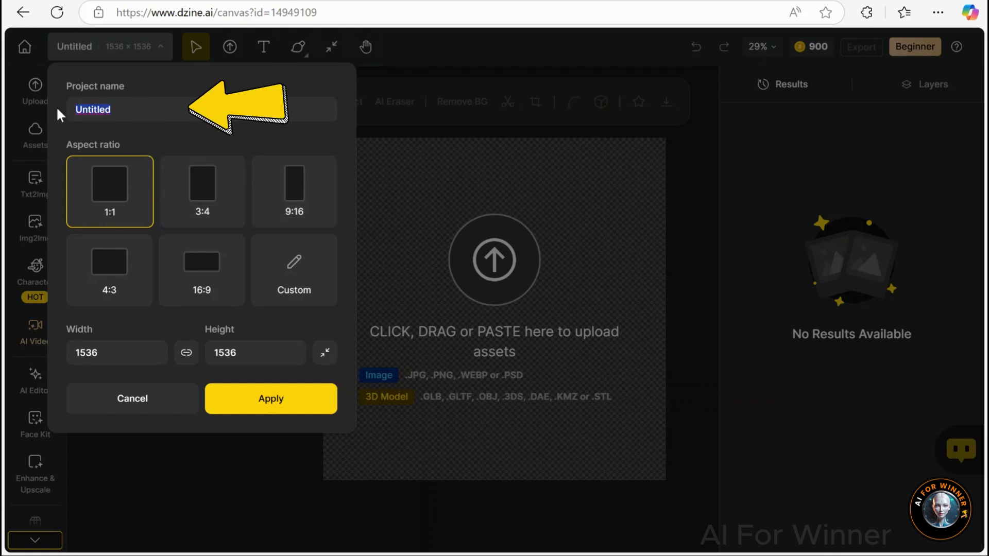
text(name 1)
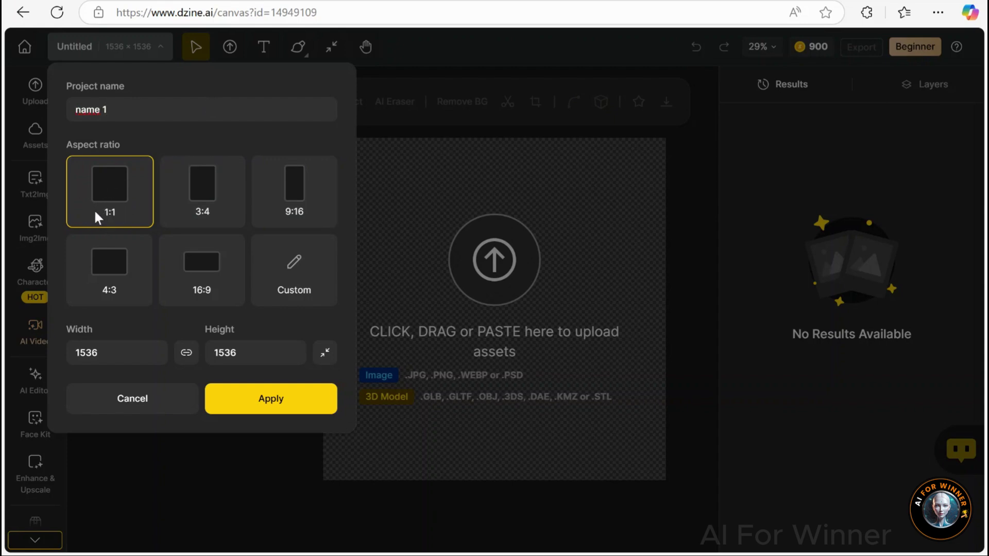
click(263, 401)
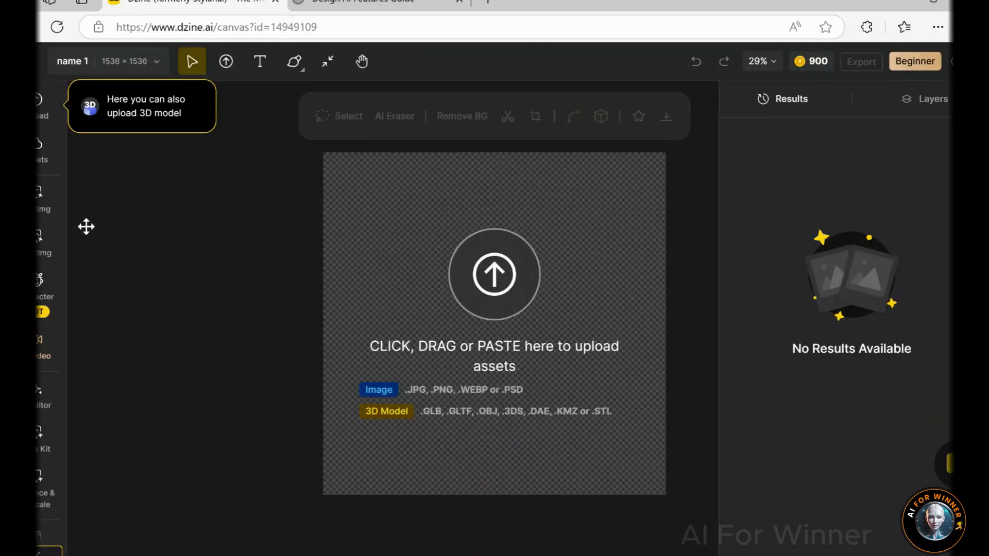
Open the Text-to-Image tool and choose the FLUX.1 style.
mouse_move(27, 215)
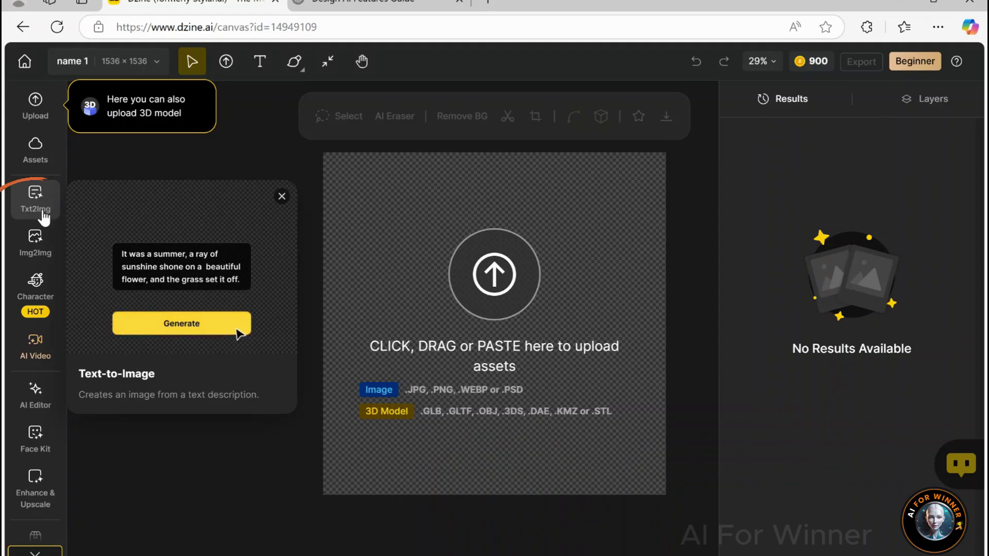
click(36, 214)
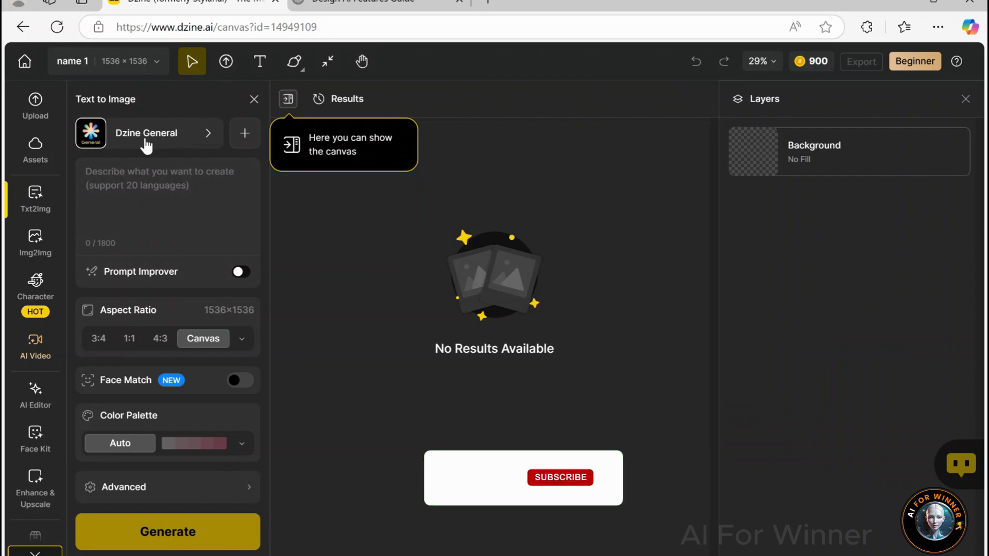
click(207, 134)
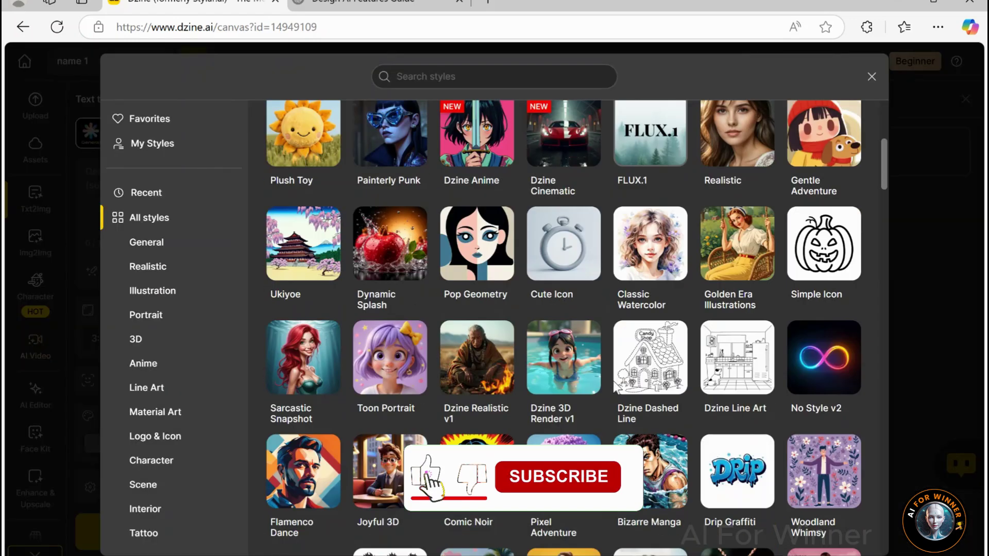
scroll(612, 379, down, 5)
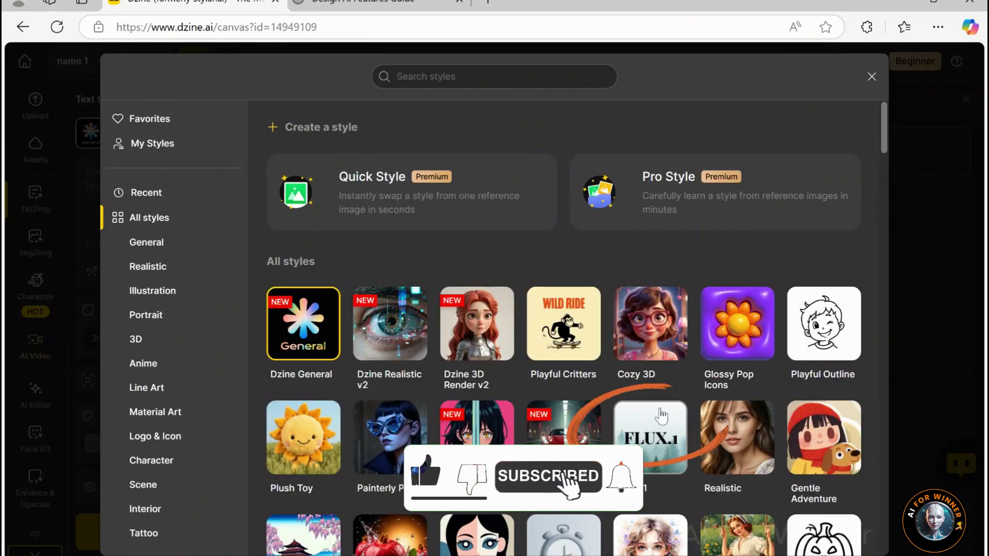
click(650, 437)
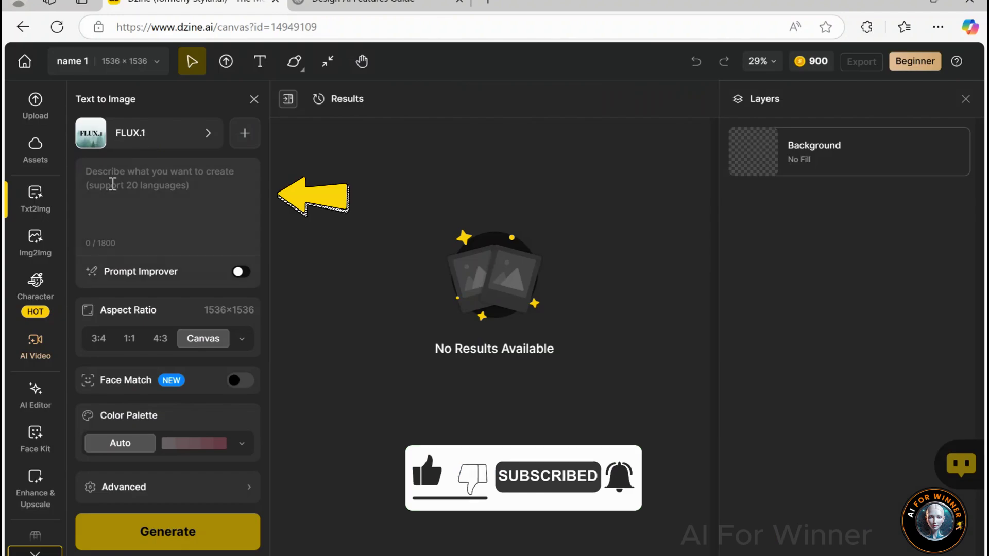
Generate images from a prompt for an elegant tea cup, intricately decorated with vibrant fresh flowers, with soft, diffused lighting in a classic artistic manner.
click(107, 184)
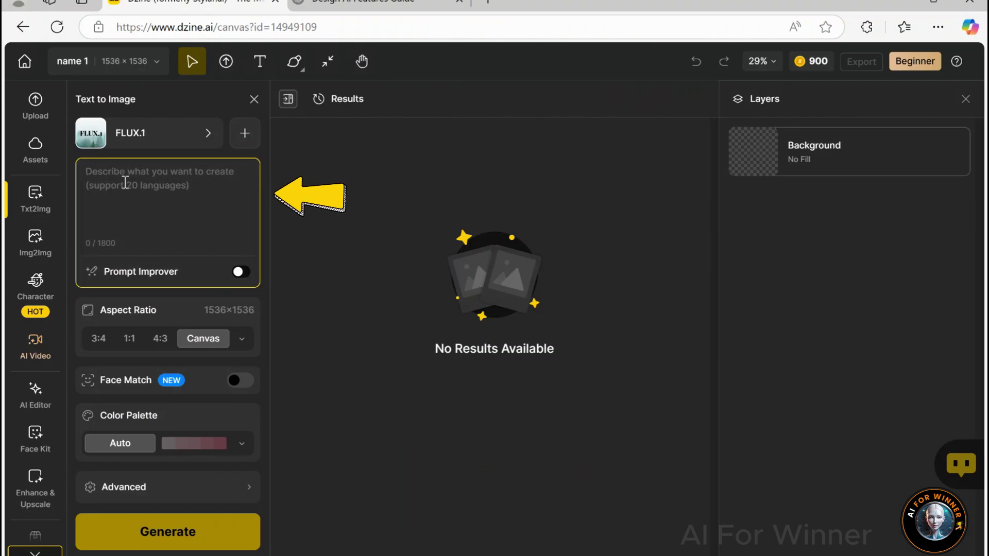
text(create an image of an elegant tea cup, intricately decorated with vibrant fresh flowers. The background features soft, diffused lighting, styled in a classic artistic manner that evokes a sense of relaxation and artistic flair.)
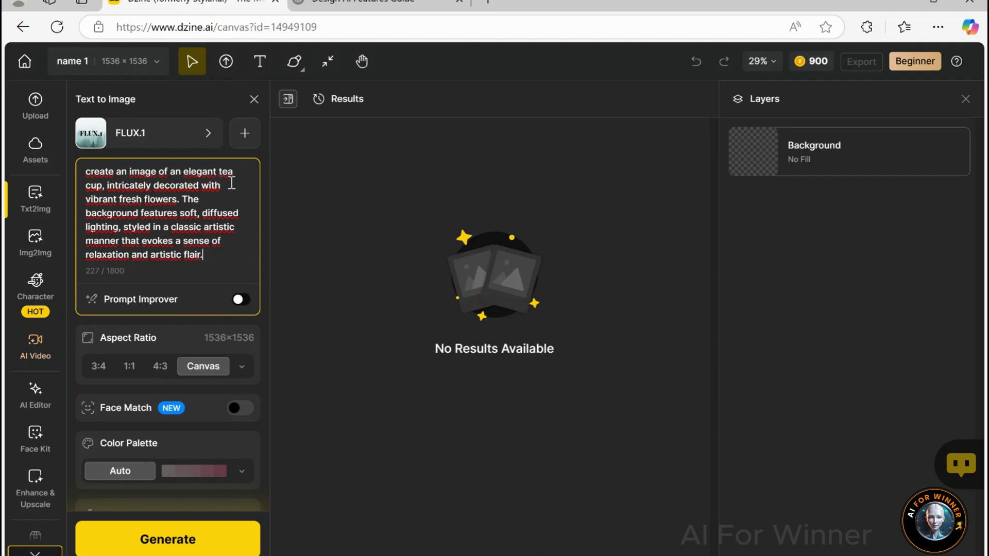
click(165, 540)
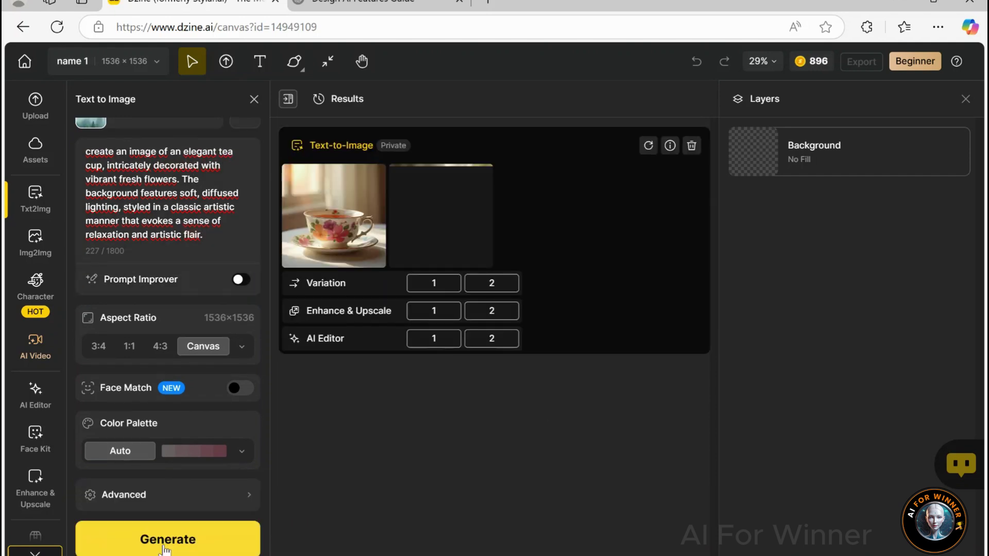
Preview both generated tea cup images and place them on the canvas as layers.
click(322, 249)
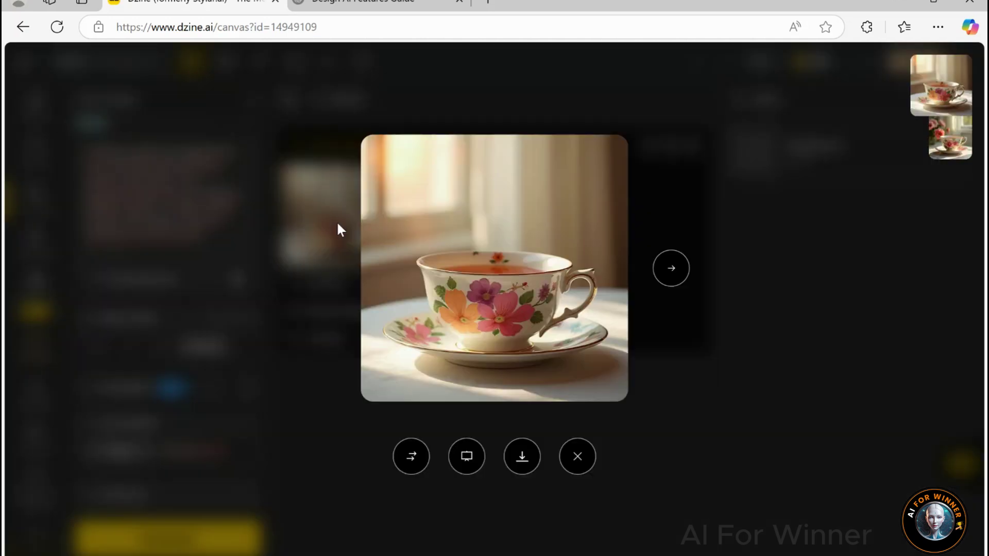
click(671, 267)
double_click(897, 236)
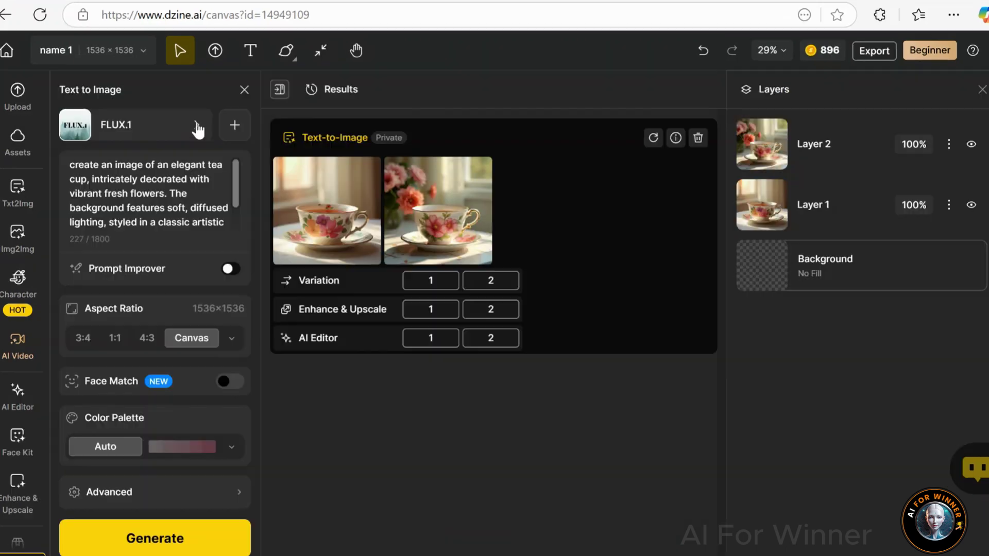
Generate the tea cup prompt again in the Chromatic Mystique style with Style Intensity 1 (Strongest) and page through the resulting images.
click(197, 125)
scroll(649, 388, down, 5)
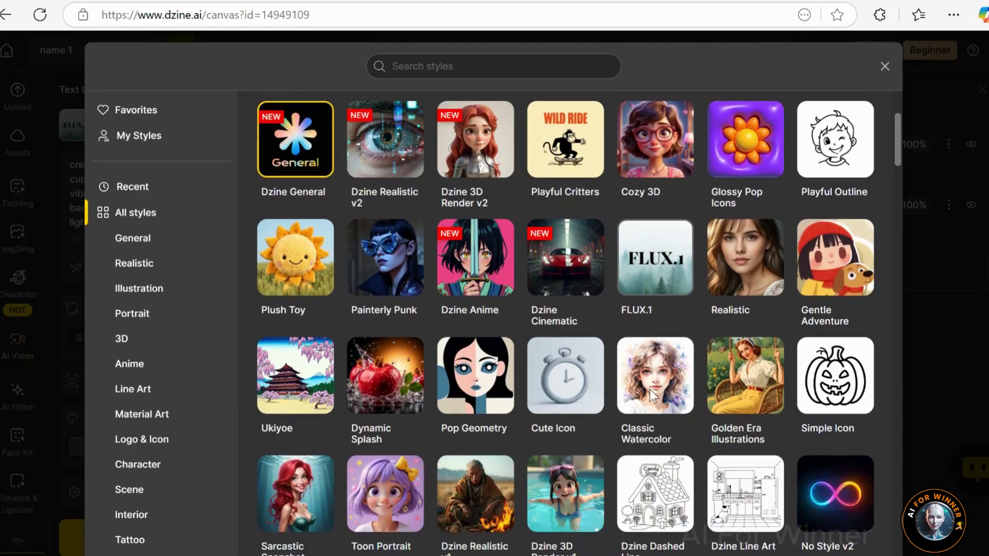
scroll(652, 397, down, 10)
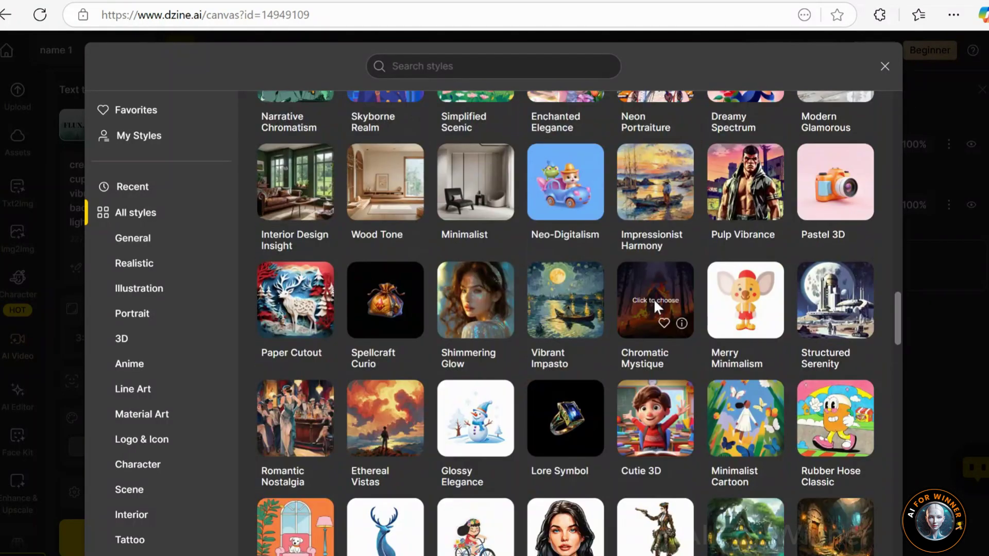
click(653, 298)
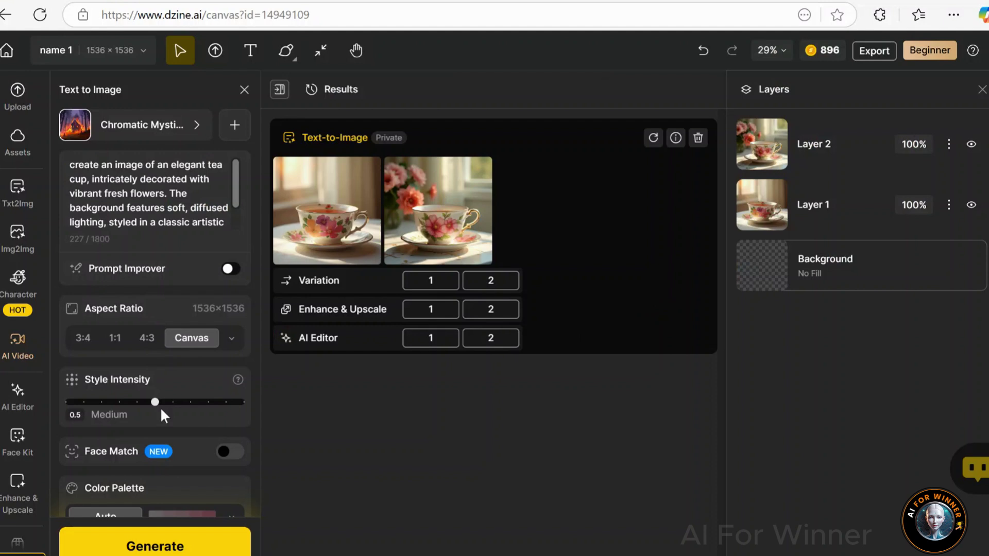
click(154, 548)
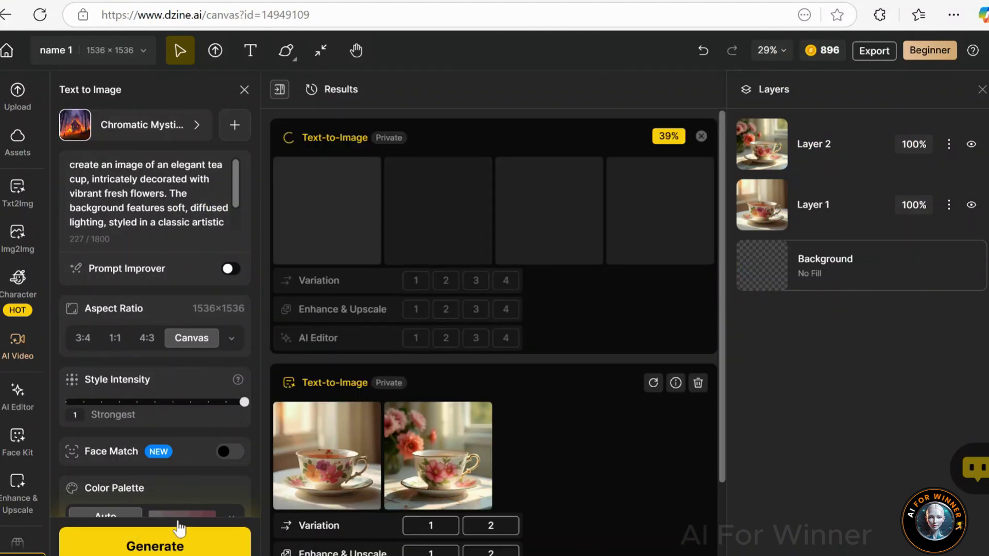
click(174, 539)
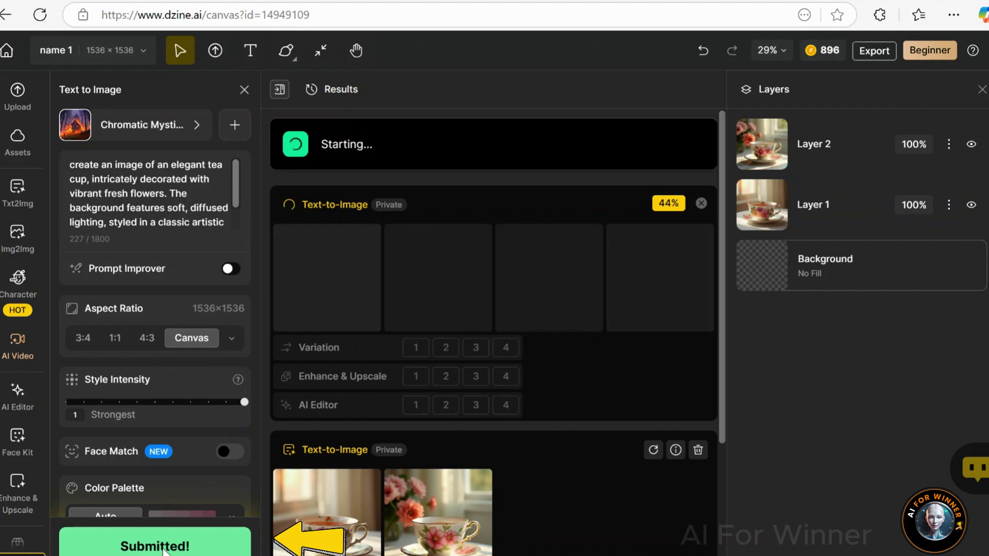
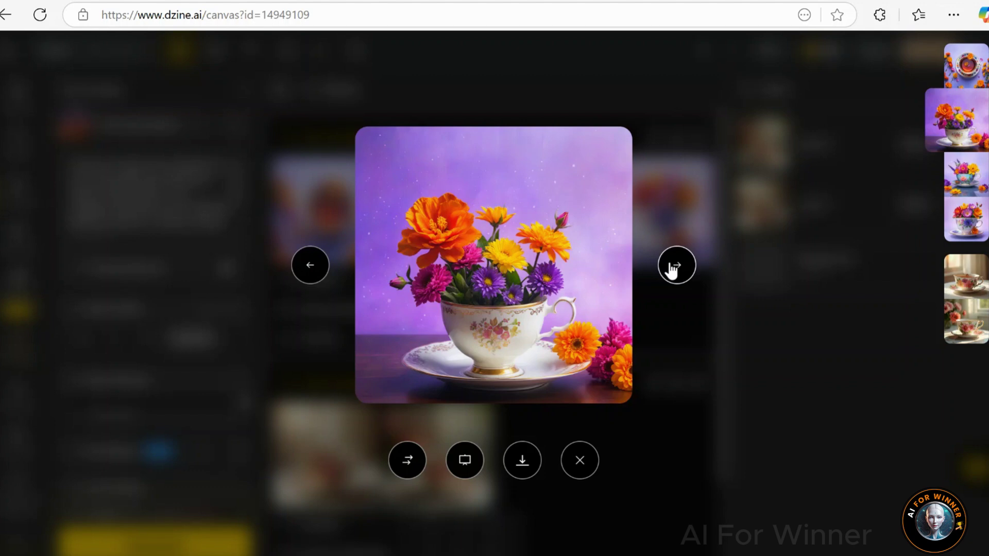
click(671, 270)
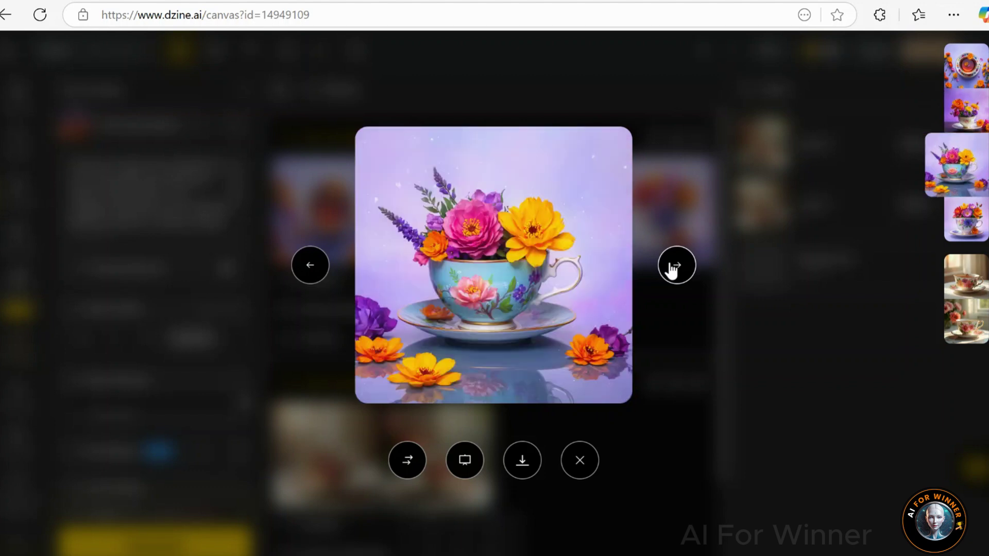
click(671, 269)
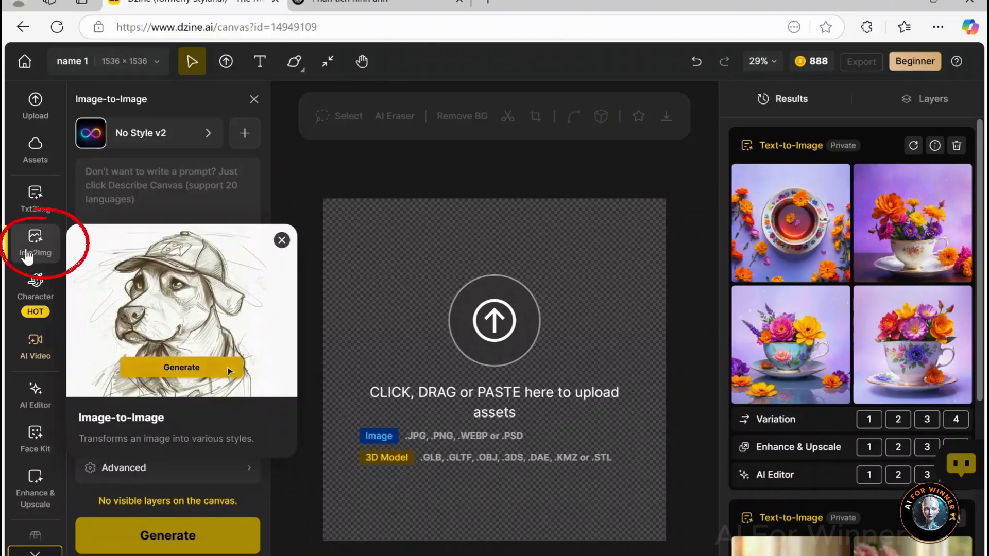
Open the Image-to-Image tool and upload the black-and-white living room sketch to the canvas.
click(41, 248)
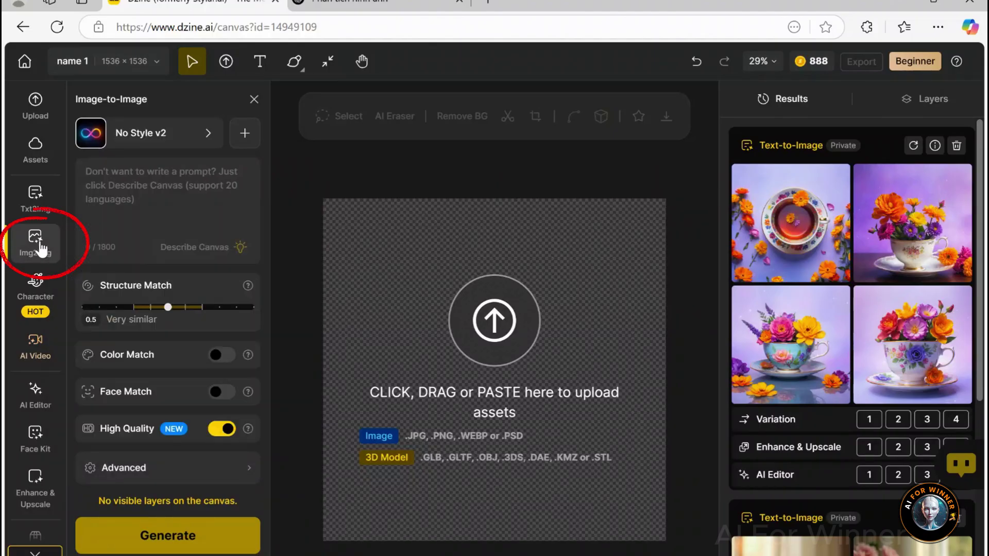
click(495, 330)
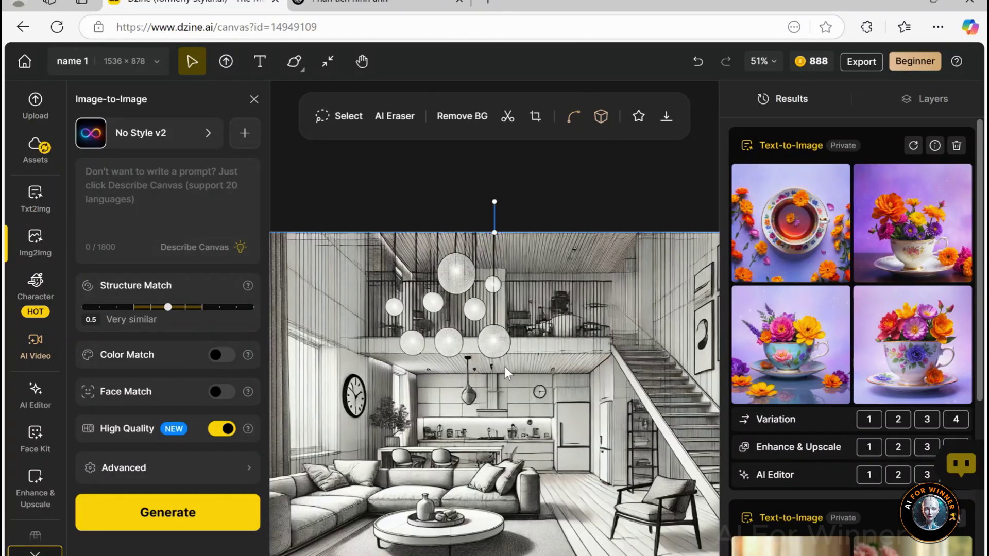
scroll(504, 366, down, 3)
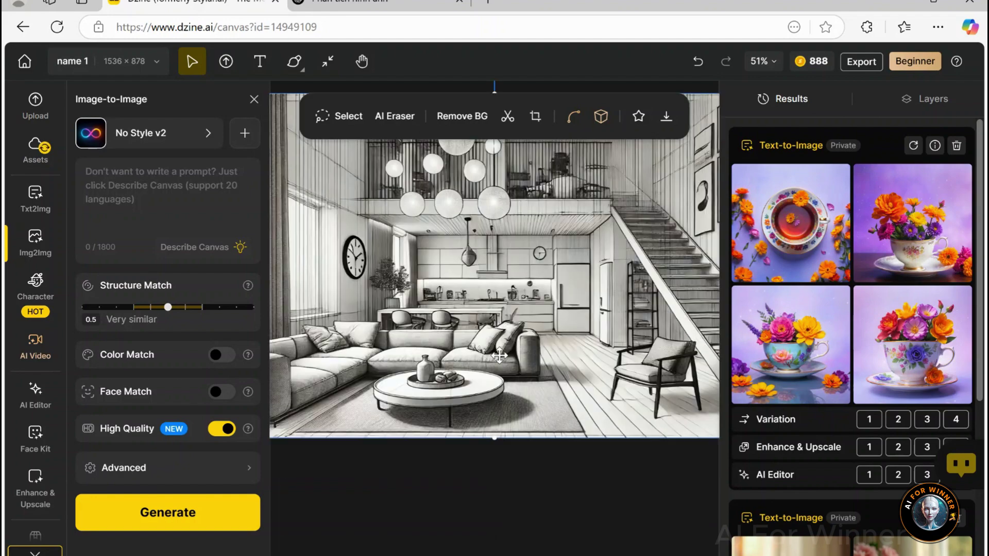
scroll(502, 360, up, 2)
scroll(502, 361, down, 1)
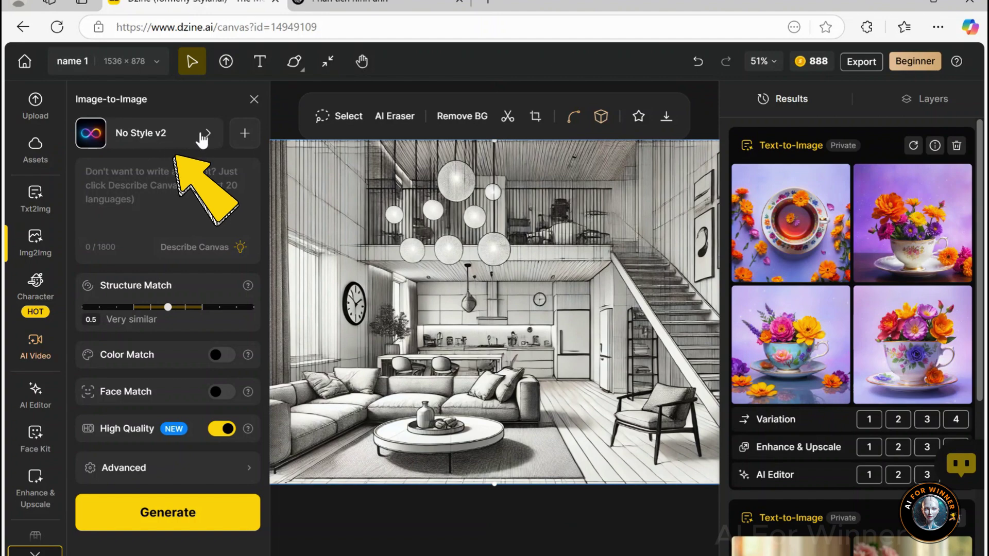
Generate Image-to-Image versions of the living room sketch in the Interior style Minimalist with Structure Match 1 (Quite strict) and preview the results.
click(149, 133)
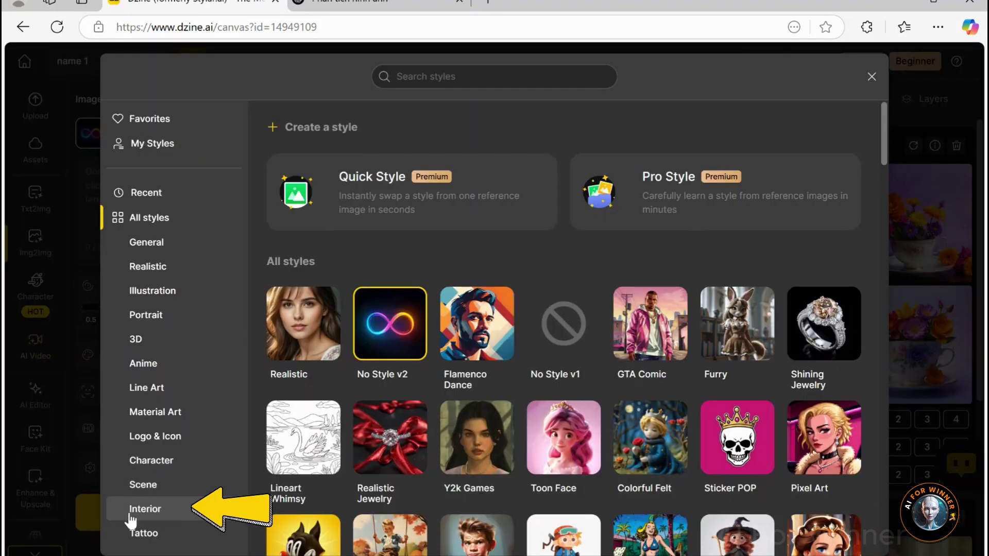
click(154, 512)
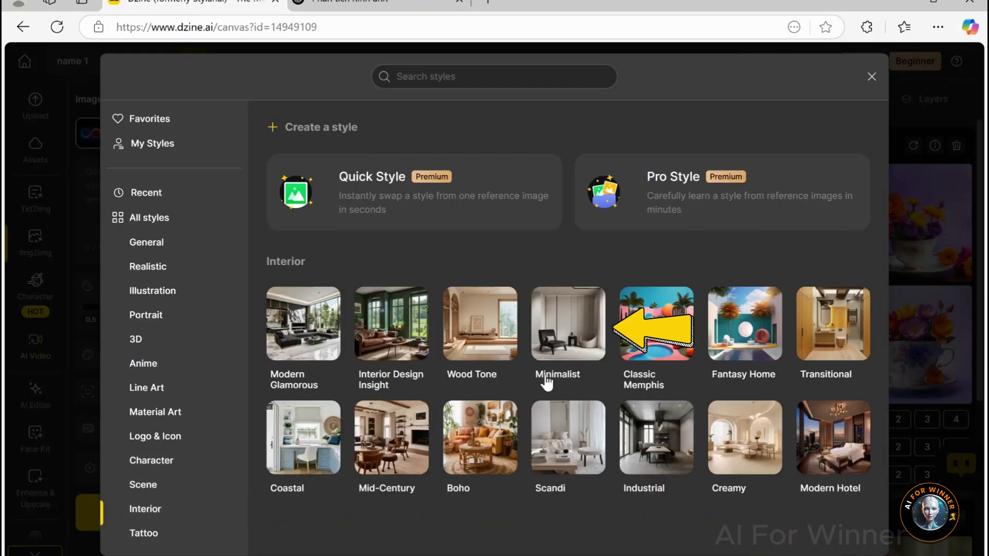
click(569, 355)
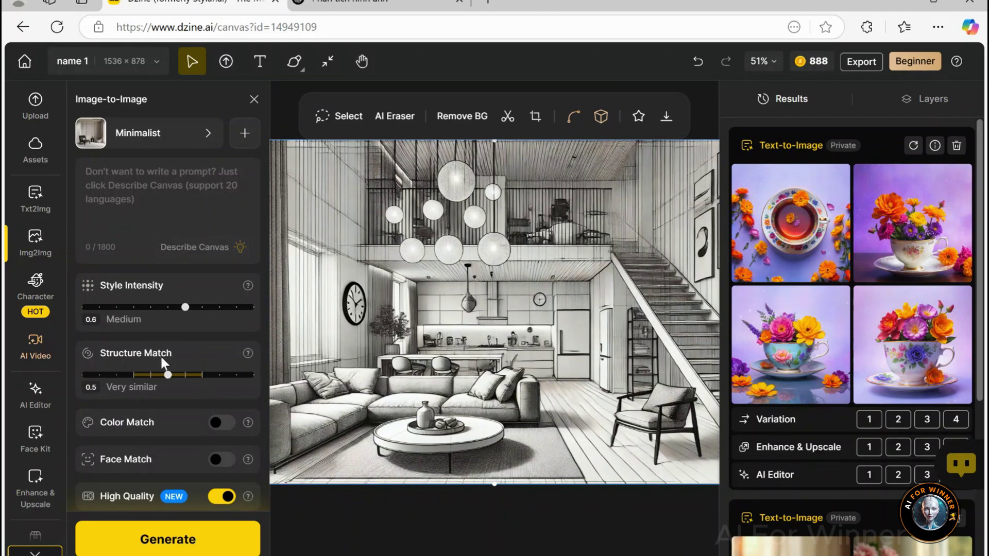
click(246, 381)
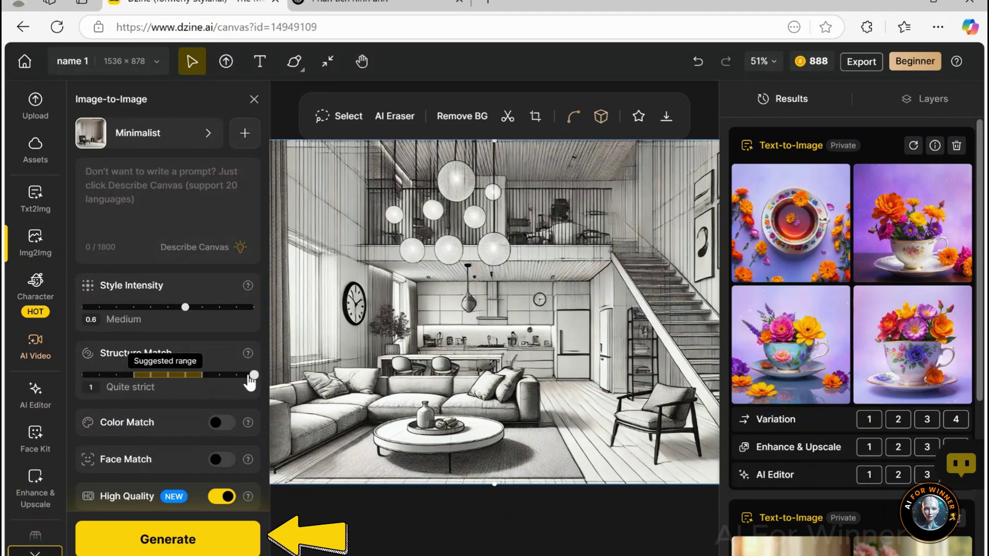
click(183, 546)
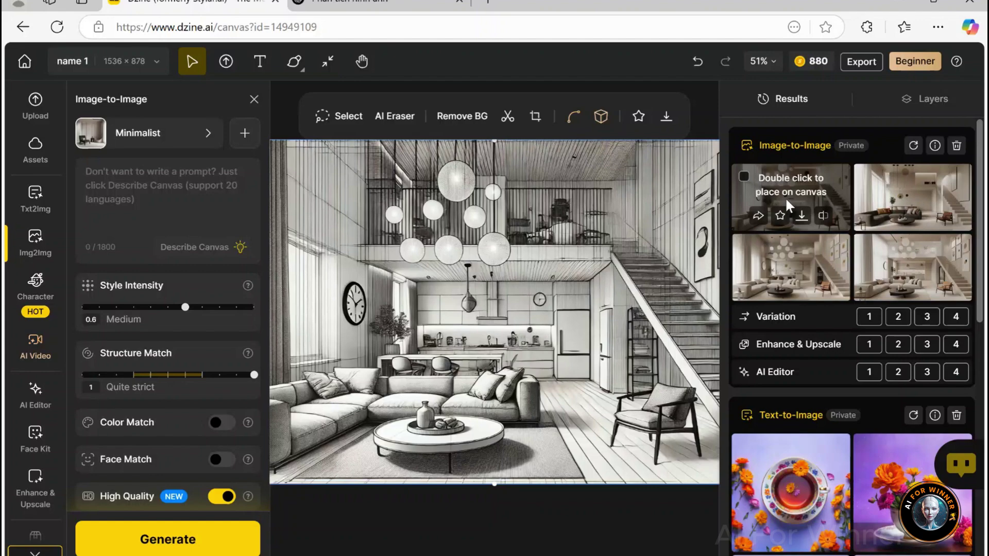
click(784, 197)
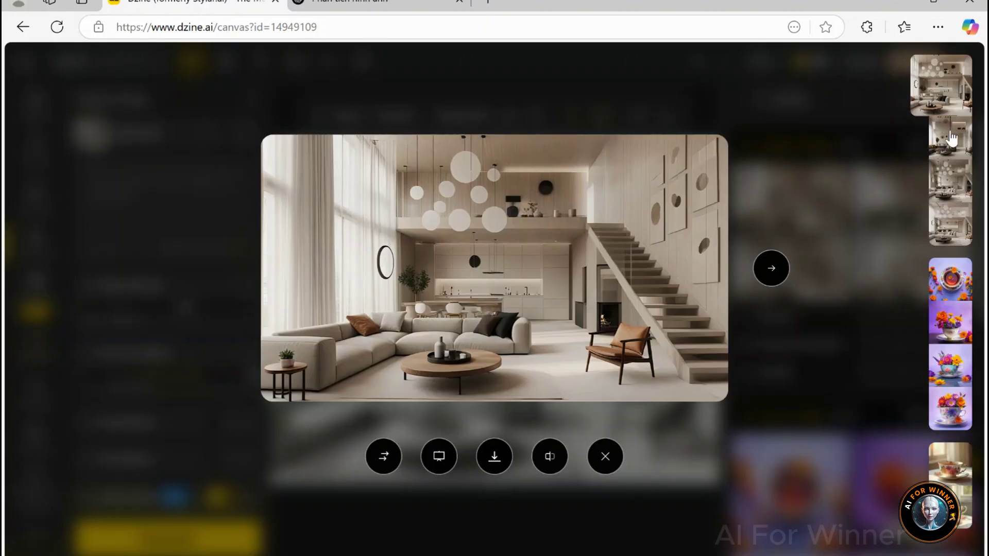
click(958, 230)
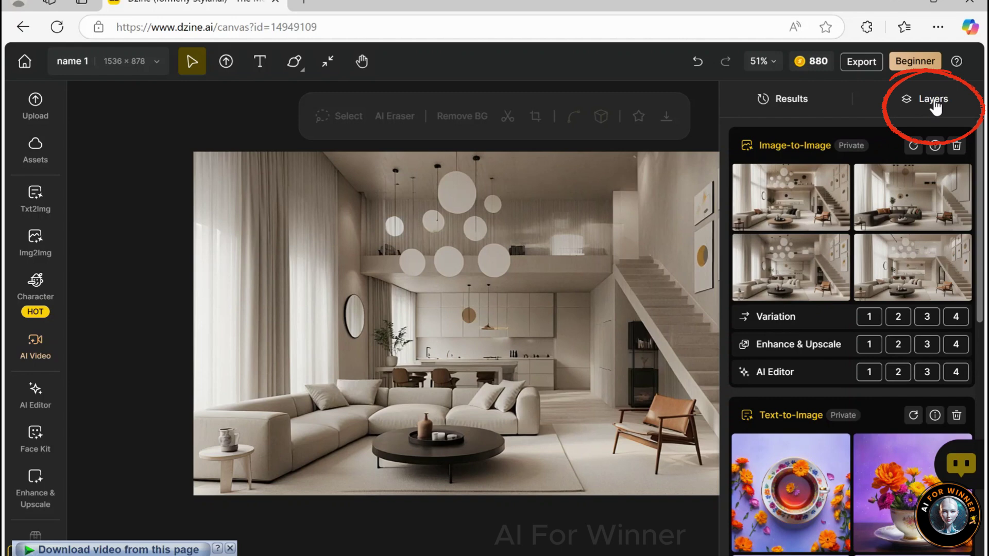
Toggle the visibility of Layer 2 and Layer 1 to compare the rendered living room with the original sketch.
click(933, 100)
click(954, 155)
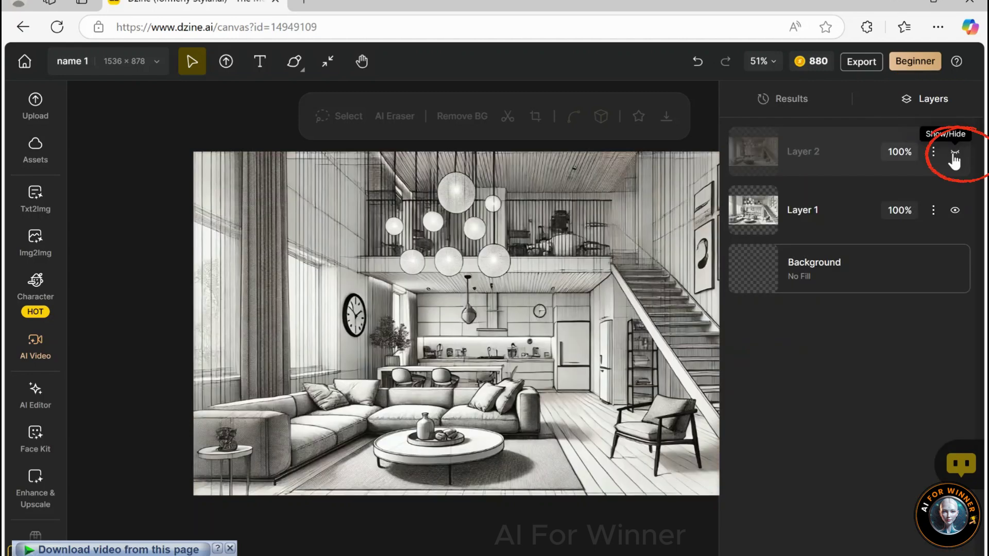
click(954, 155)
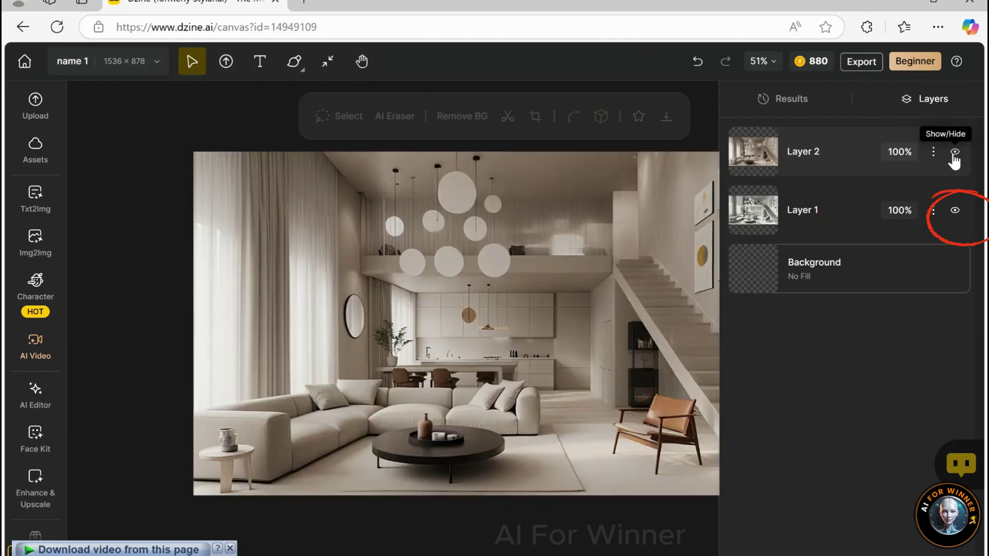
click(955, 211)
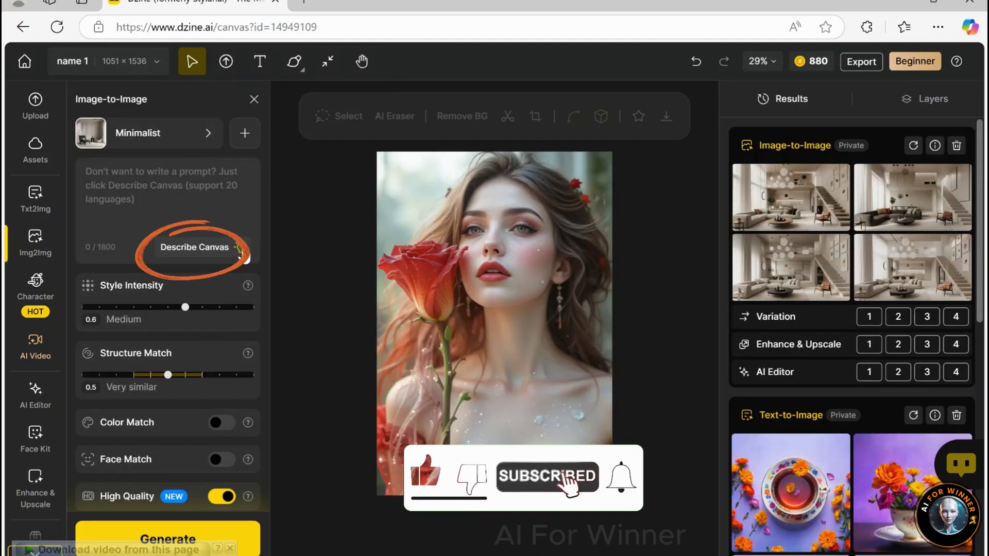
Auto-describe the rose portrait as the prompt and generate Image-to-Image versions with Structure Match 0.7 and Face Match on.
click(240, 248)
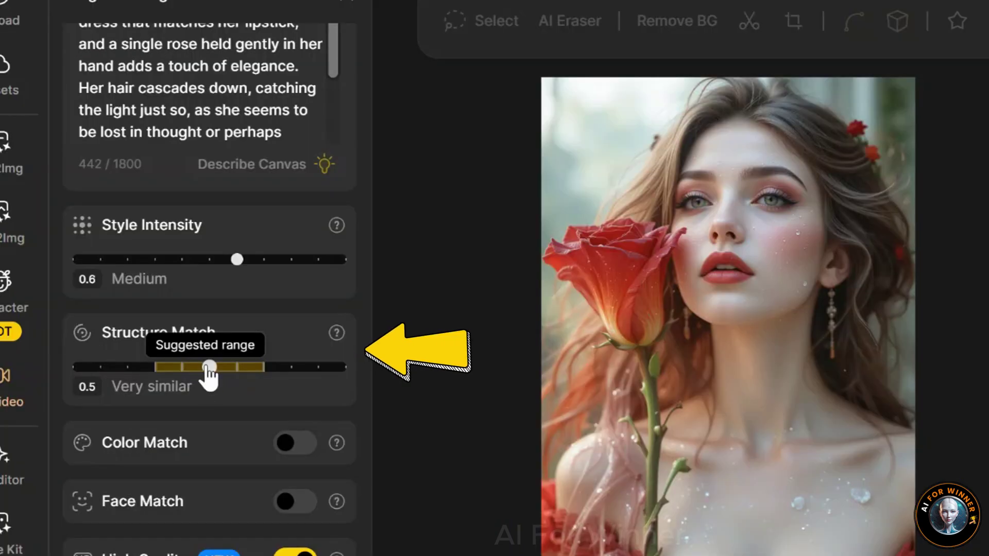
drag(170, 444, 201, 444)
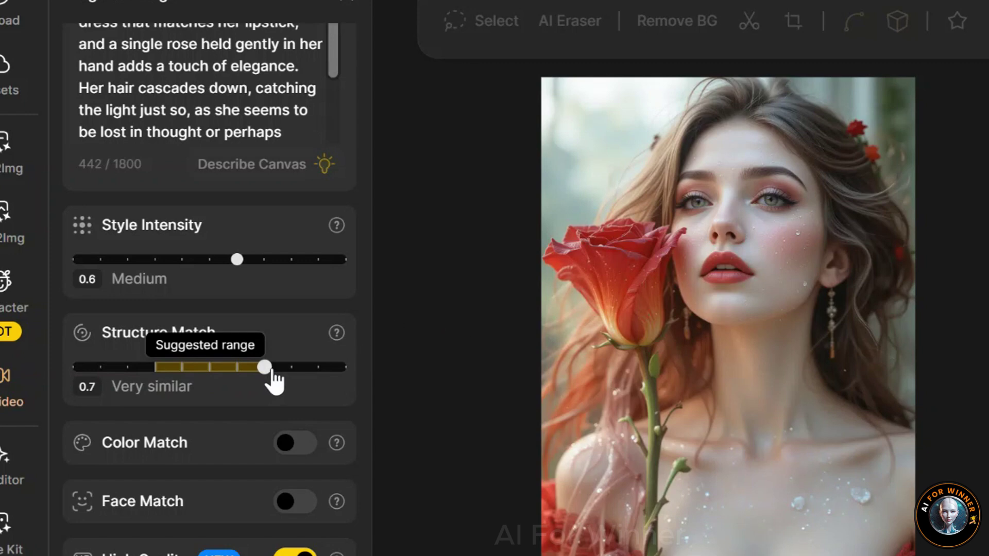
click(289, 505)
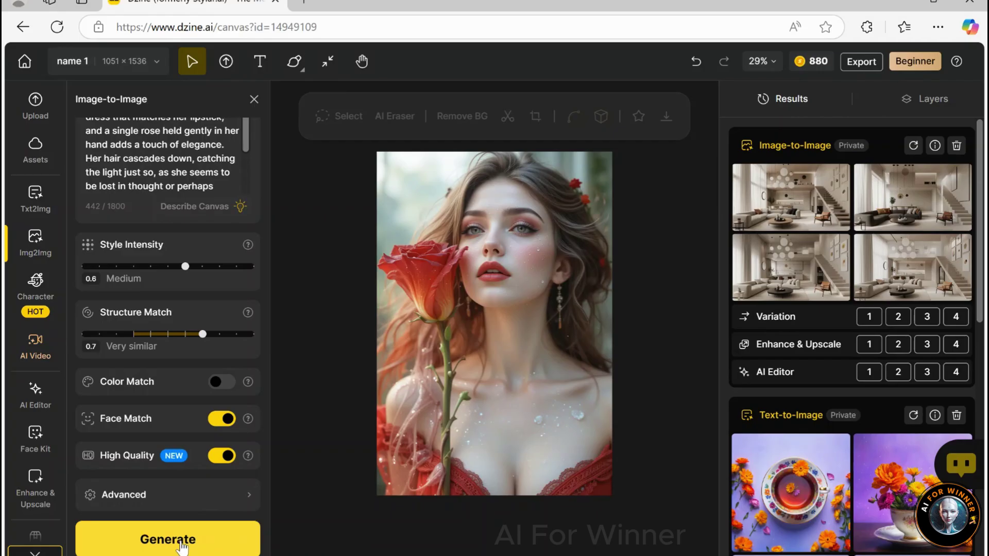
click(180, 546)
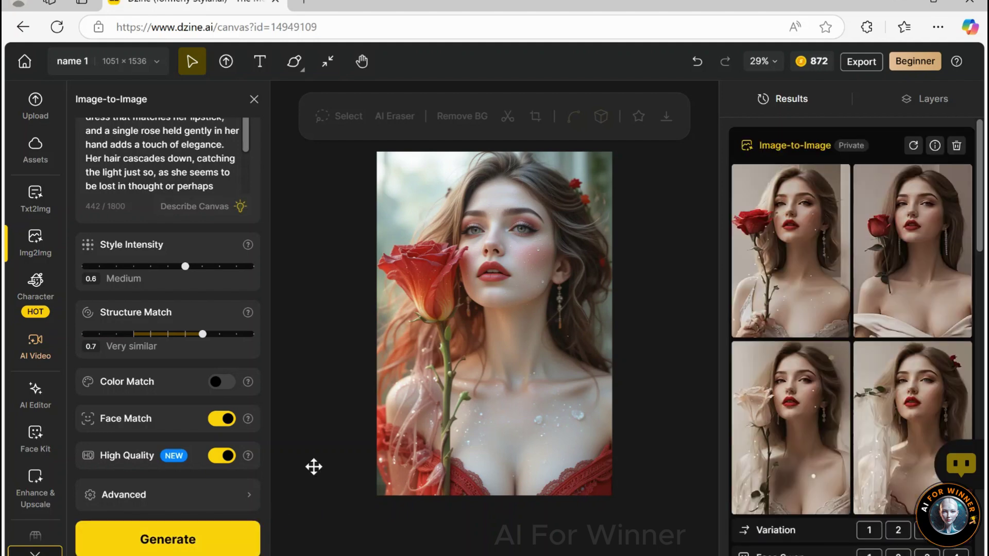
Open the first generated rose portrait in the preview and page through the other versions.
click(790, 269)
click(624, 279)
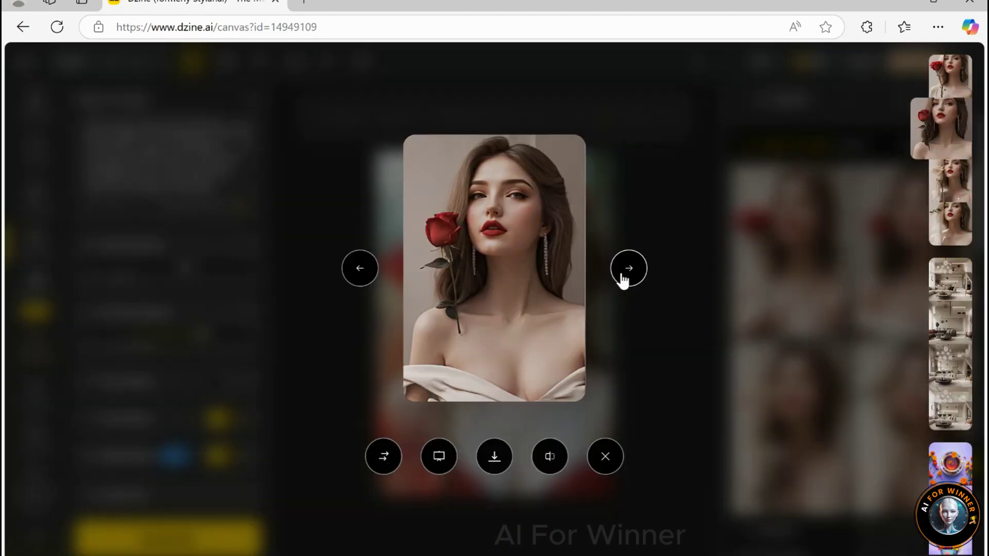
click(629, 280)
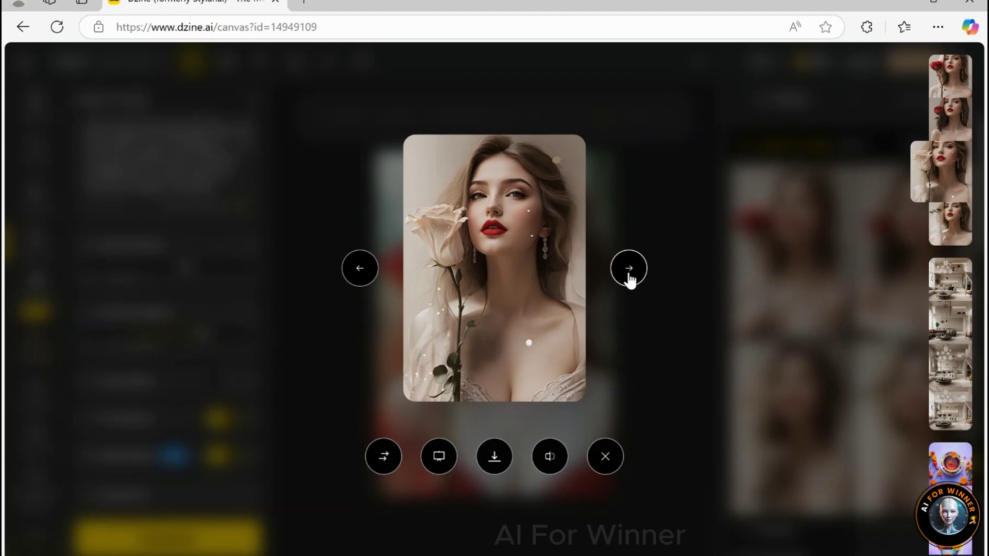
click(629, 268)
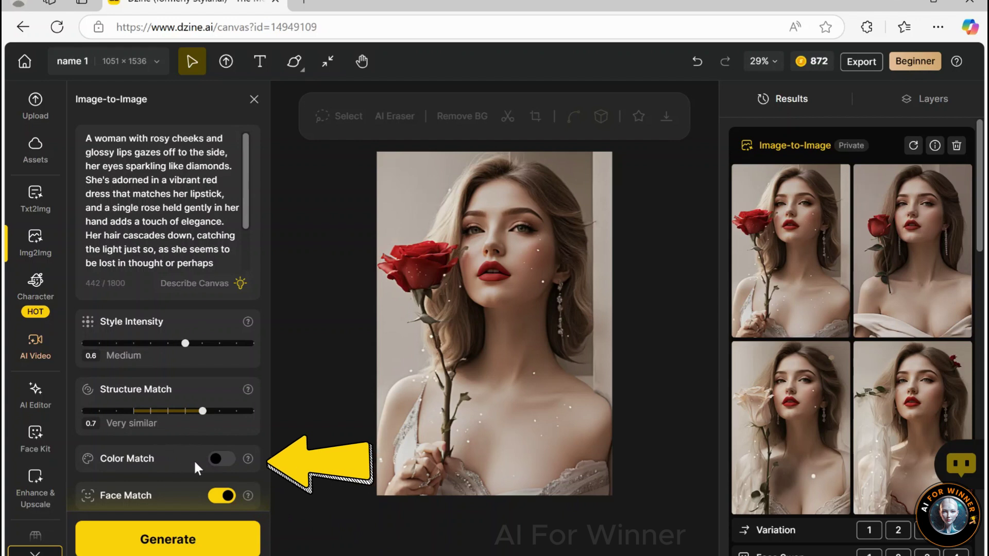
Turn on Color Match, generate the rose portrait again and preview the new versions.
click(225, 460)
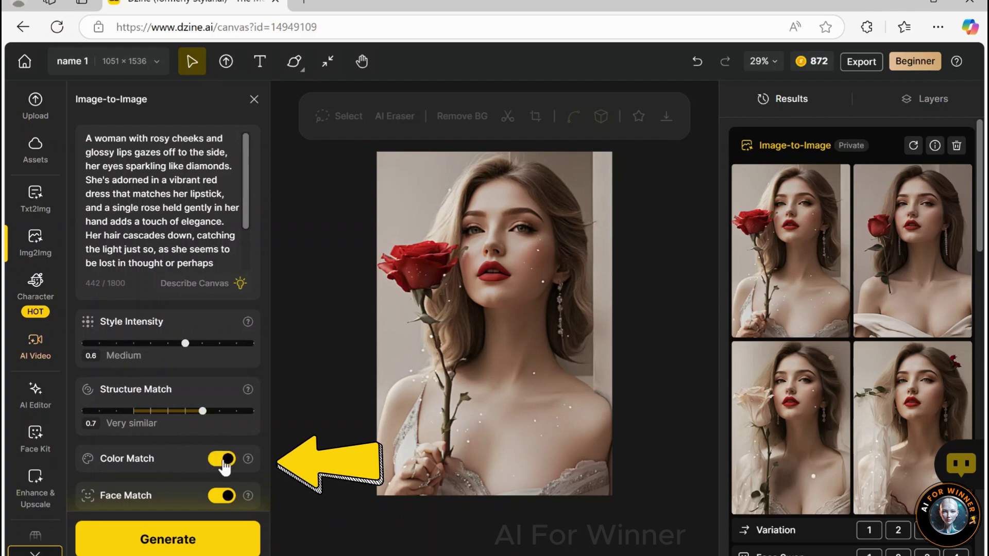
click(185, 540)
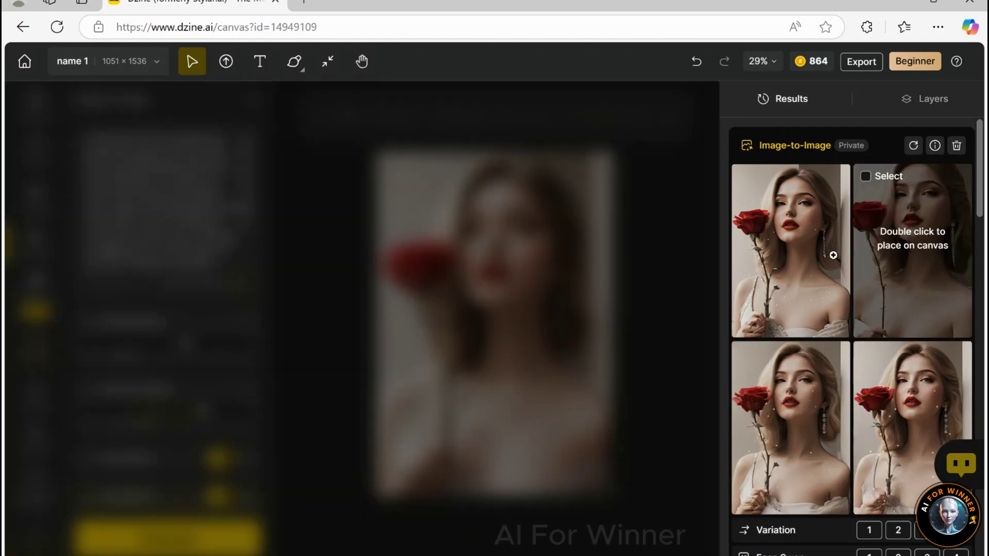
mouse_move(801, 254)
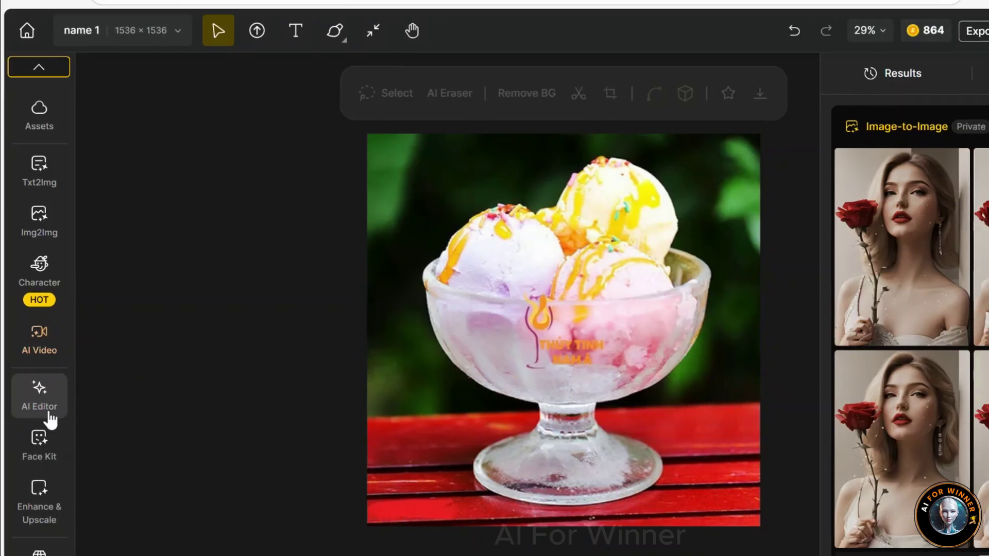
Use Local Edit to brush two spots on the front ice cream scoops, generate "cherry fruit" there and preview the results.
click(56, 391)
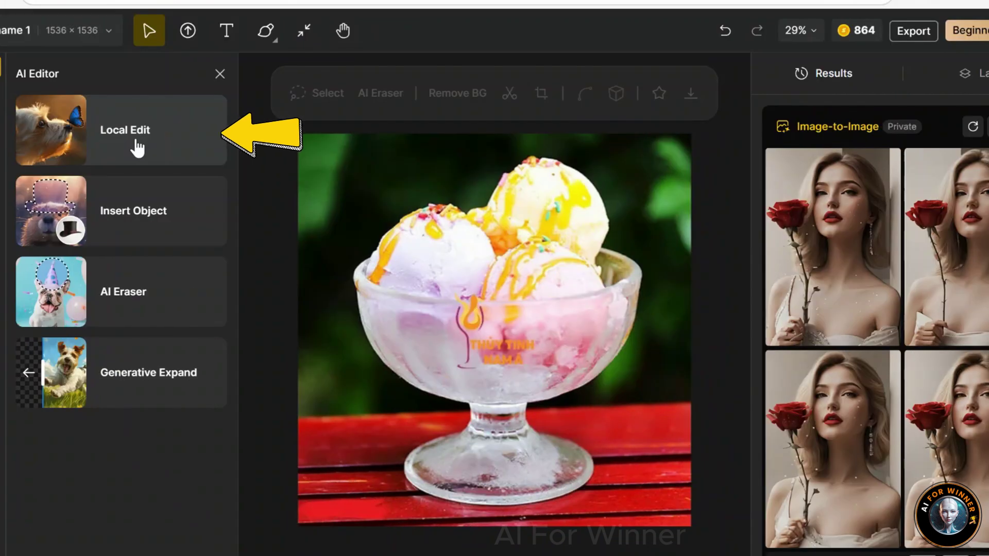
click(137, 146)
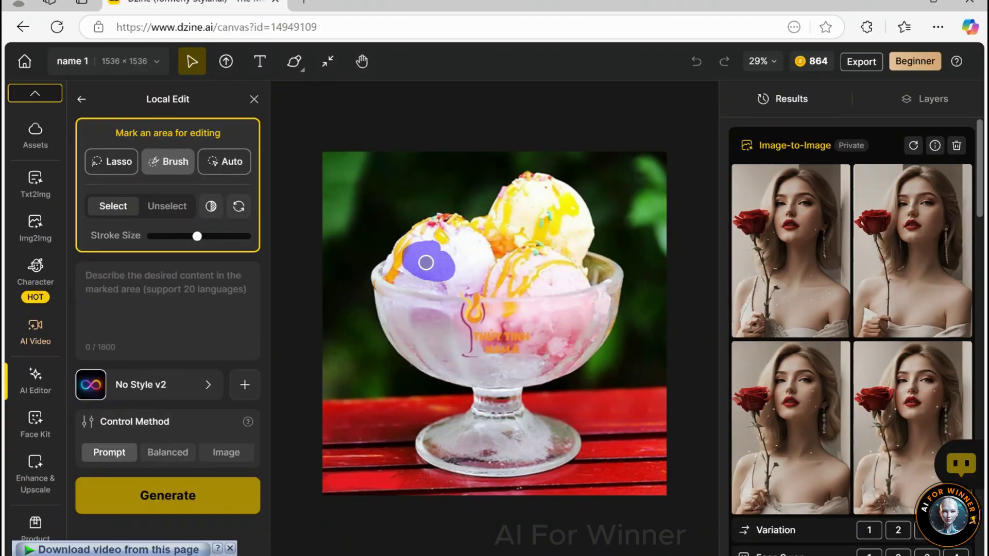
drag(478, 249, 485, 272)
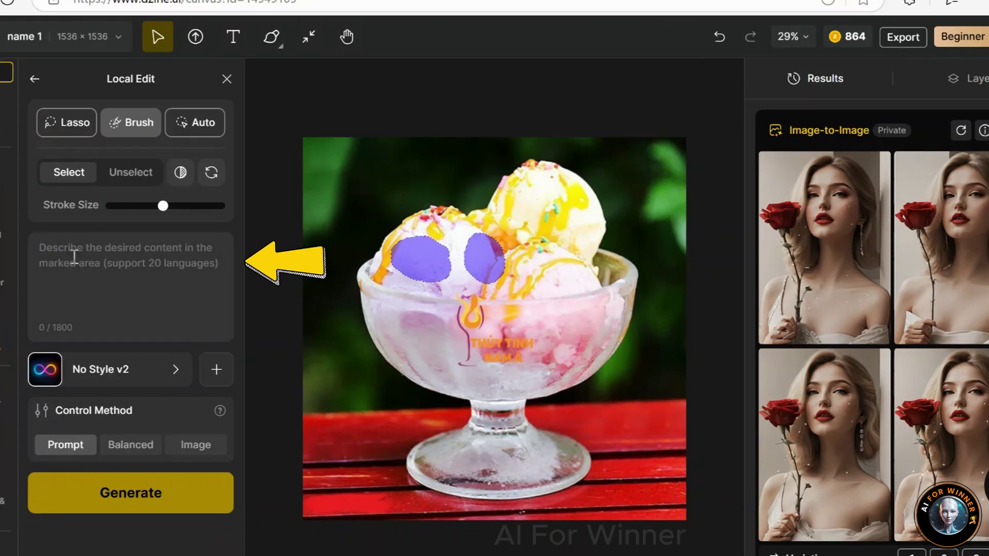
click(120, 261)
text(cherry fruit)
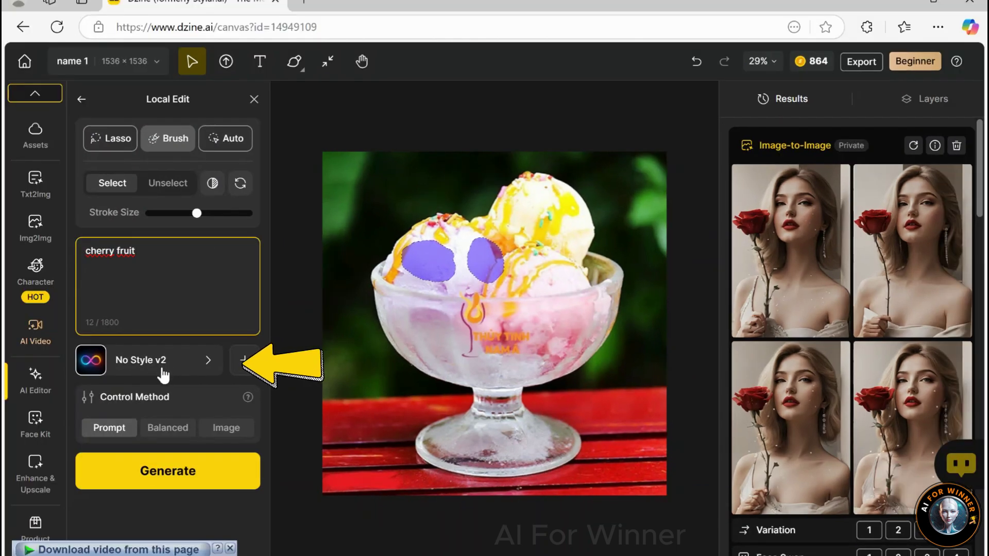
click(167, 473)
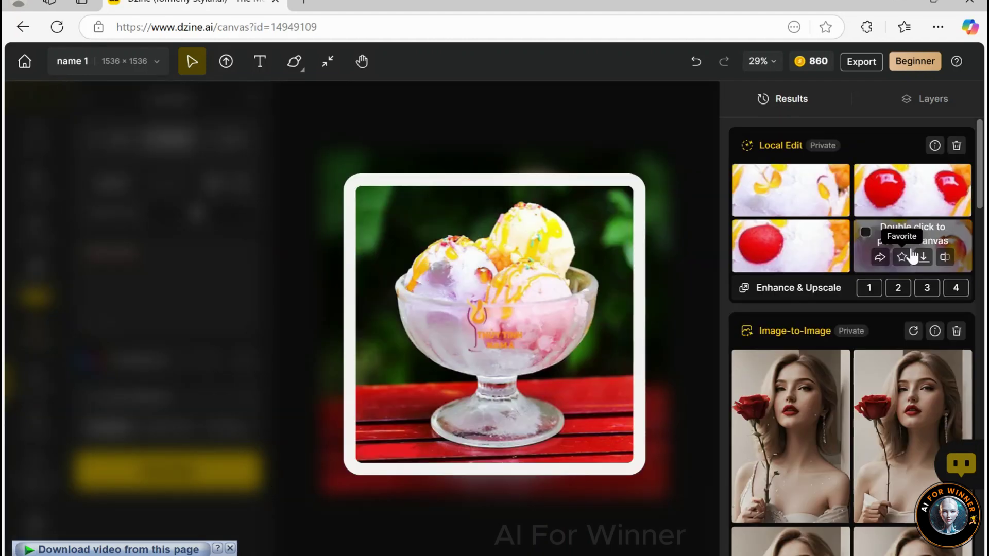
click(911, 251)
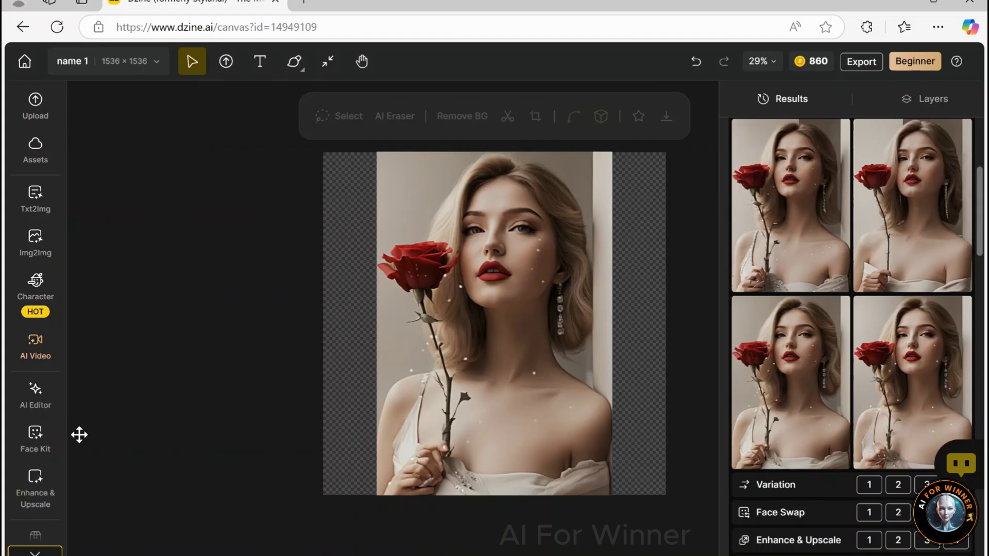
Use Insert Object to brush a curved area around the woman's neck, generate the reference necklace there and preview the result.
click(32, 399)
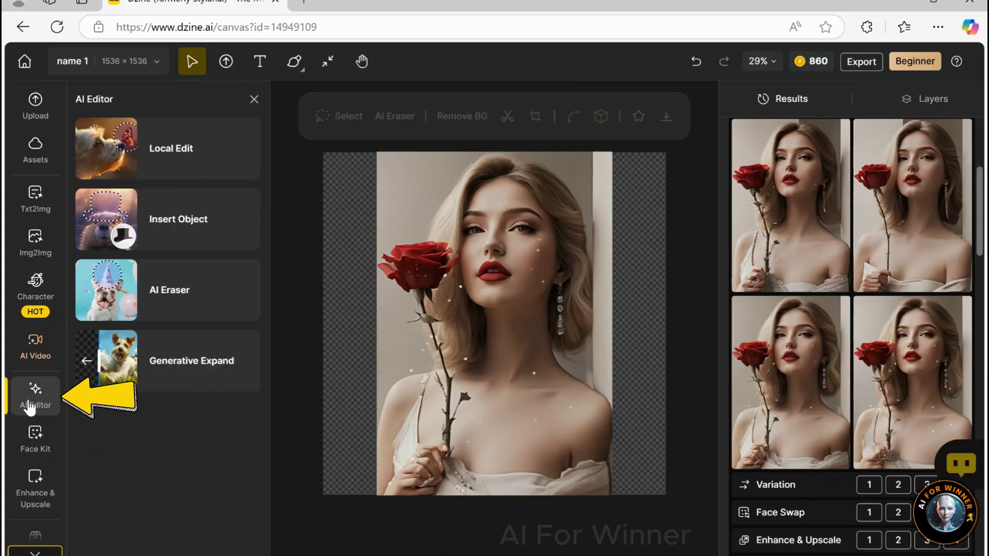
click(182, 229)
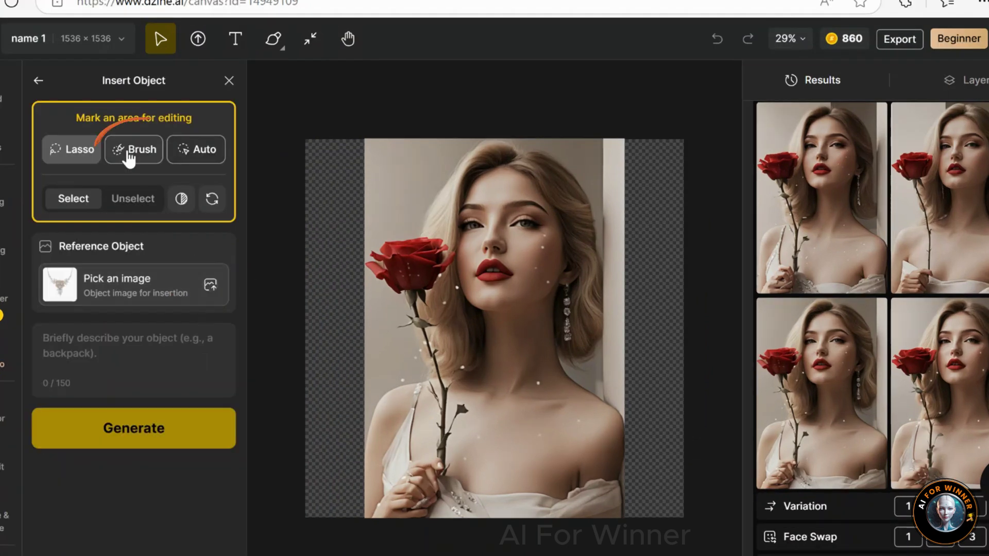
click(132, 150)
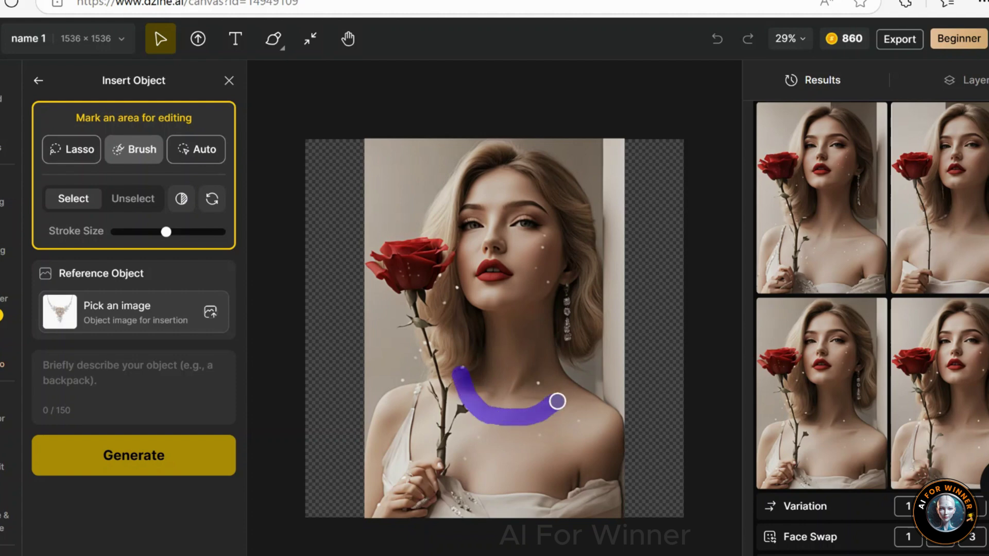
drag(557, 401, 569, 370)
click(116, 457)
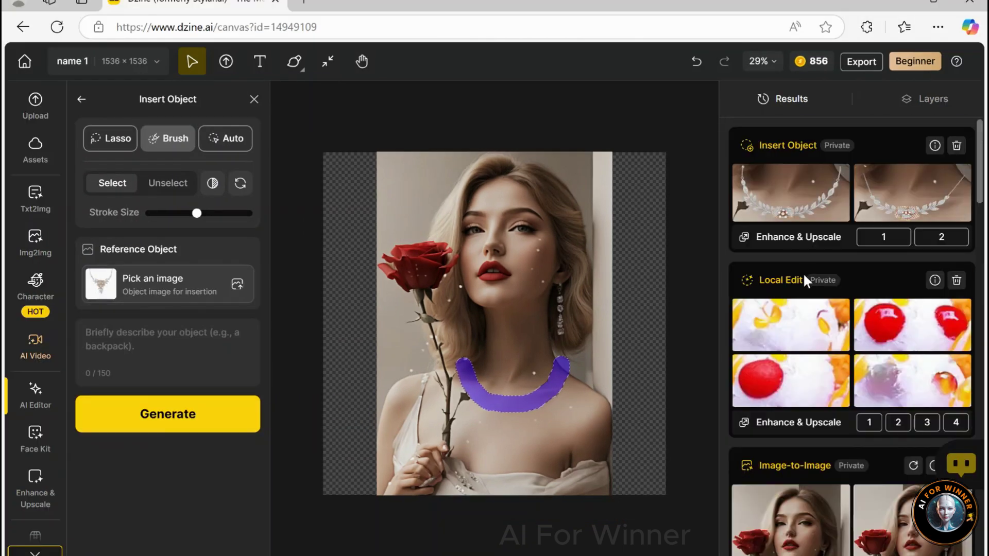
click(790, 191)
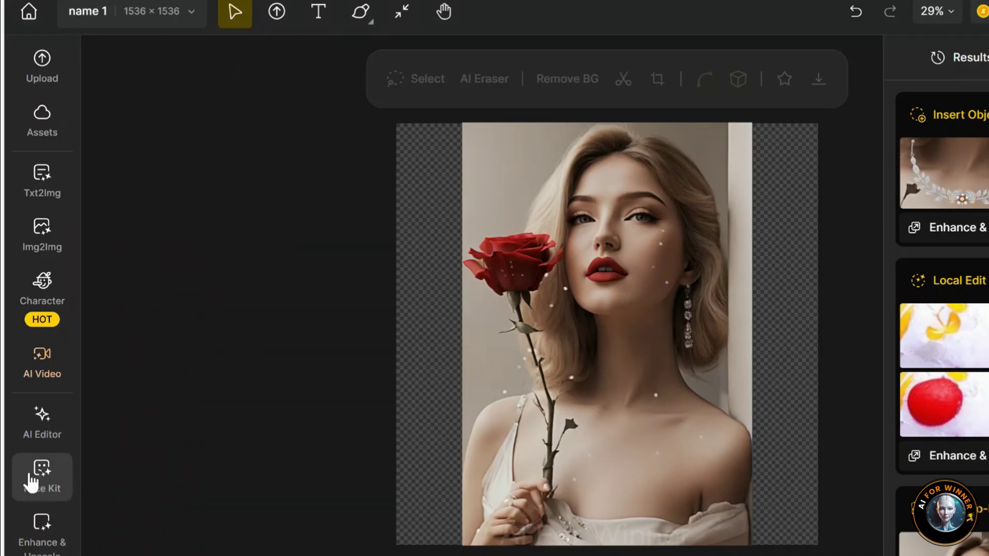
Run Face Swap on the rose portrait with the smiling red-haired woman's face image and preview the results.
click(42, 495)
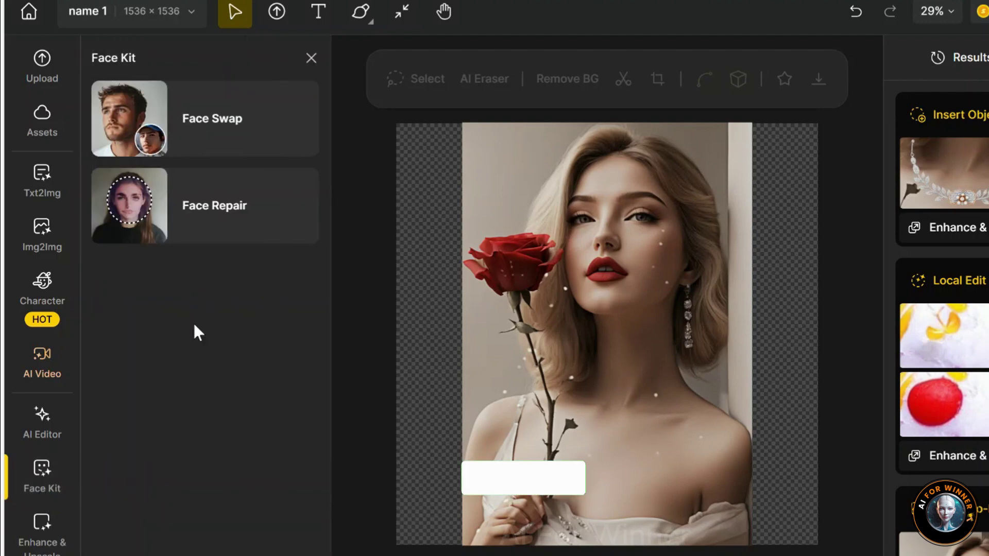
click(206, 126)
click(168, 252)
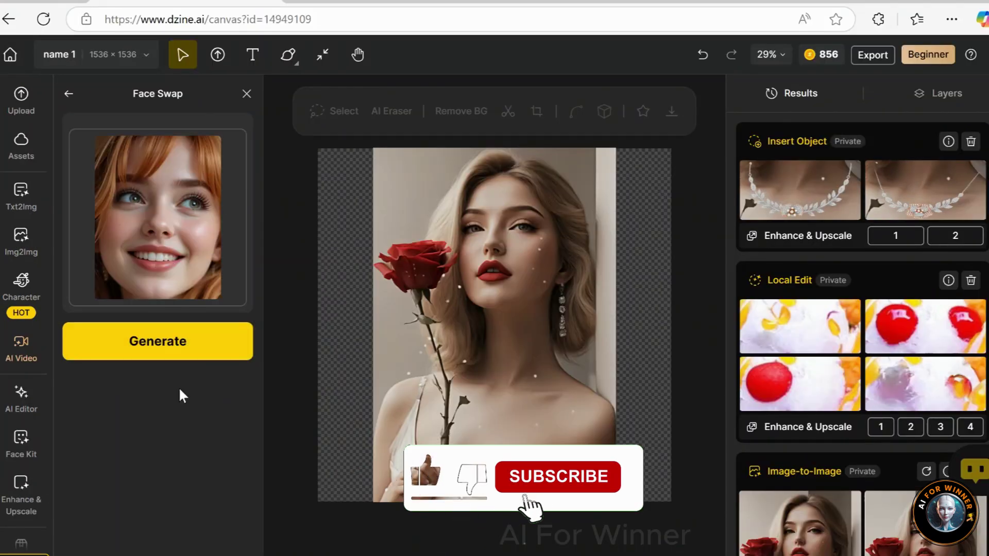
click(155, 347)
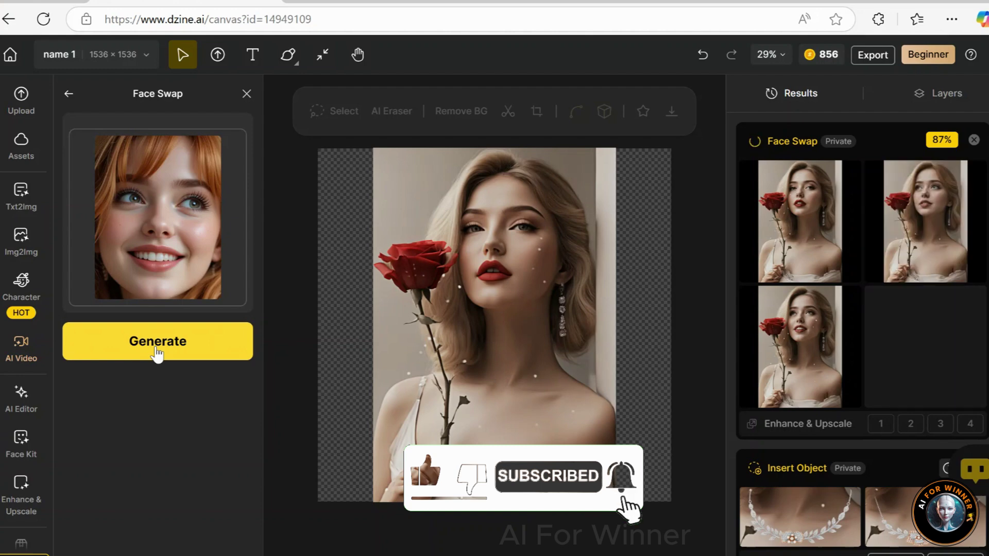
click(799, 221)
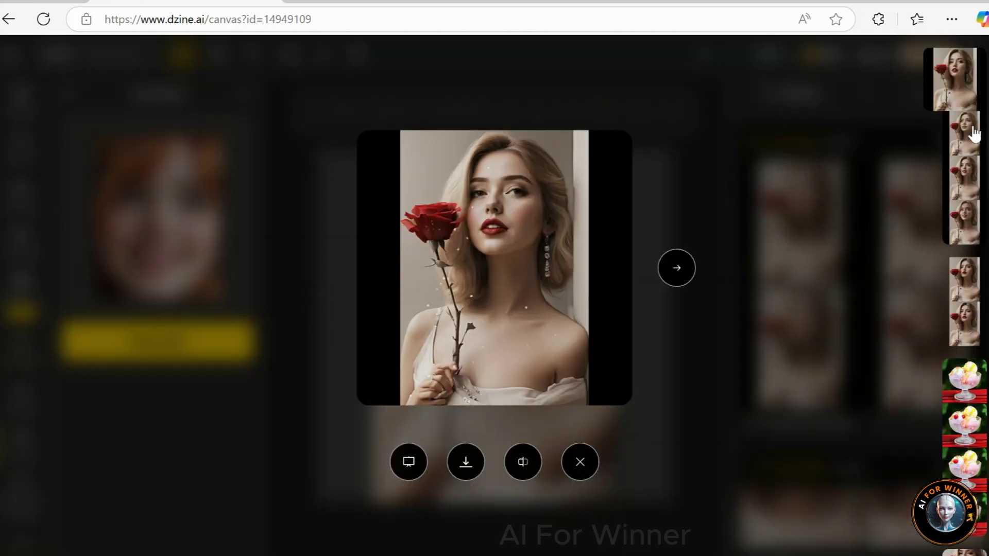
Preview the other face-swapped rose portraits and place the fourth version on the canvas.
click(973, 133)
click(968, 226)
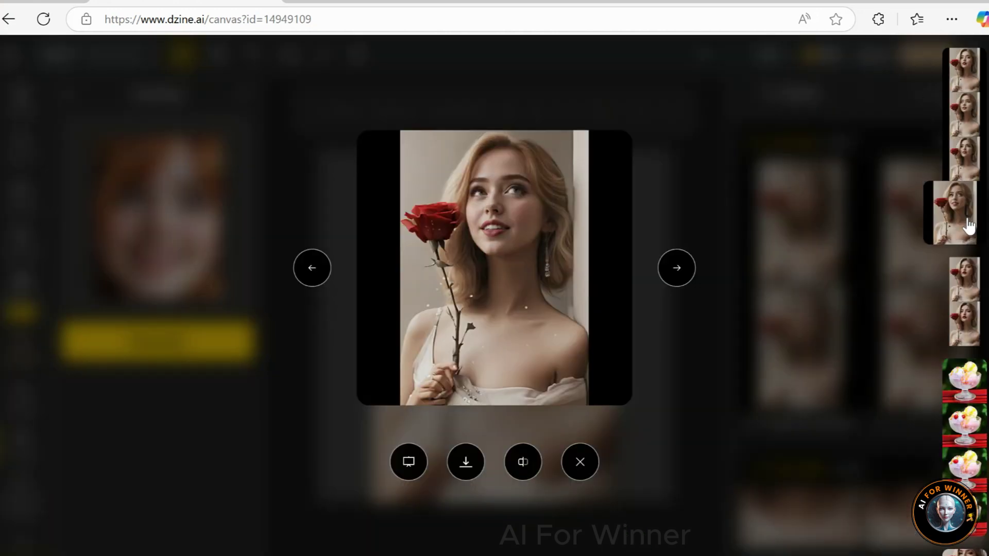
click(408, 461)
Use AI Eraser to lasso the woman standing alone on the pier beside the cruise ship and generate the removal.
click(688, 388)
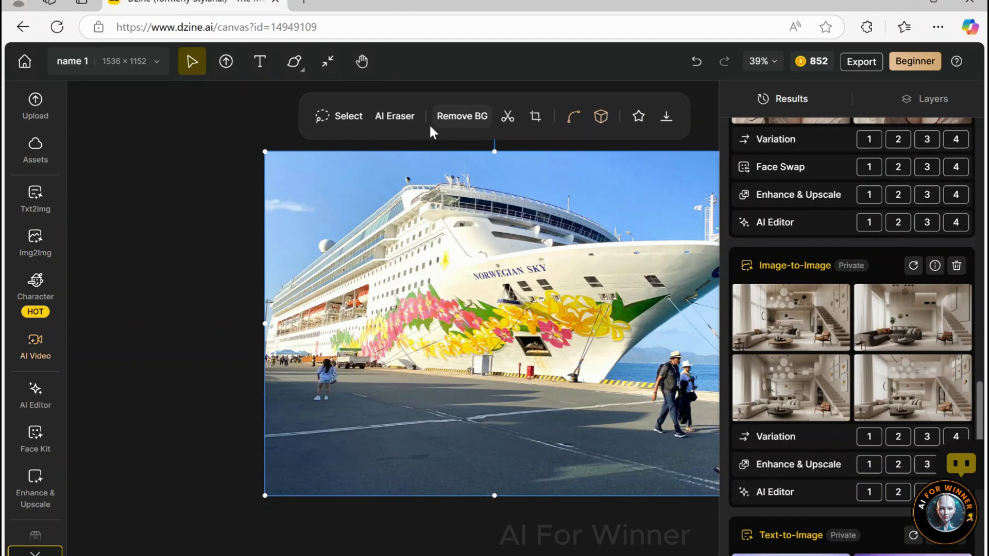
click(400, 123)
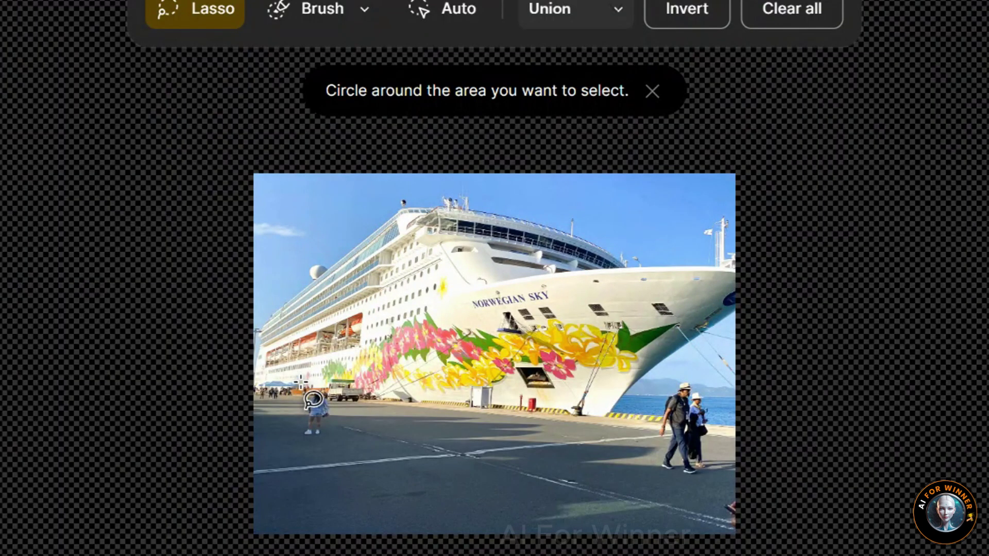
mouse_move(301, 382)
mouse_down()
mouse_move(294, 425)
mouse_move(342, 412)
mouse_move(319, 385)
mouse_move(302, 392)
mouse_up()
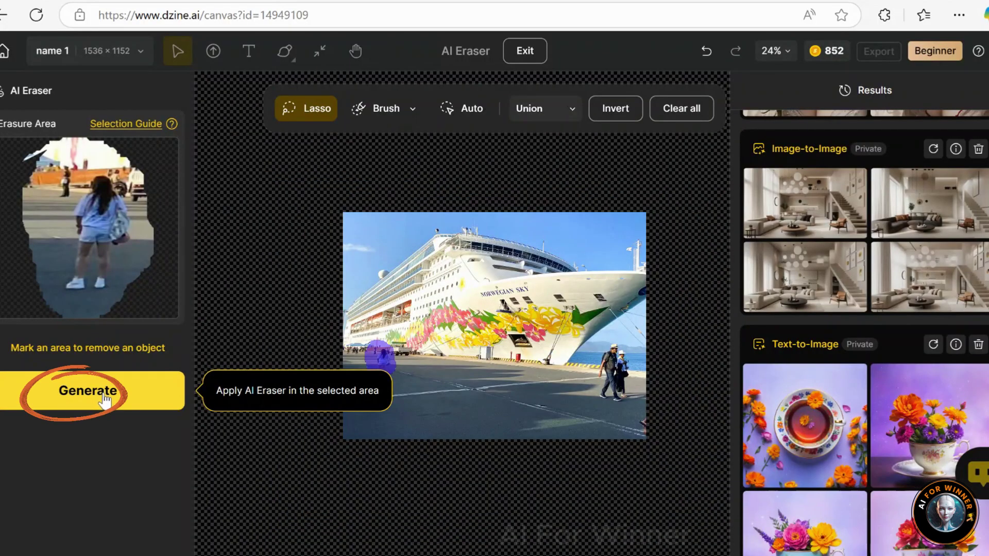
click(103, 393)
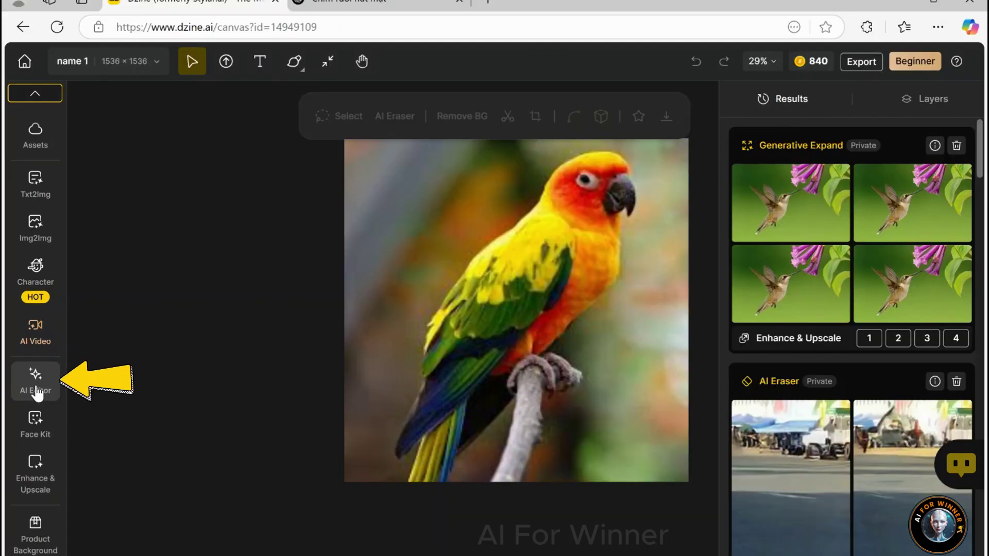
Set up Generative Expand for the parrot image with the prepared prompt describing a vibrant close-up of a Sun Conure parrot on a branch.
click(39, 394)
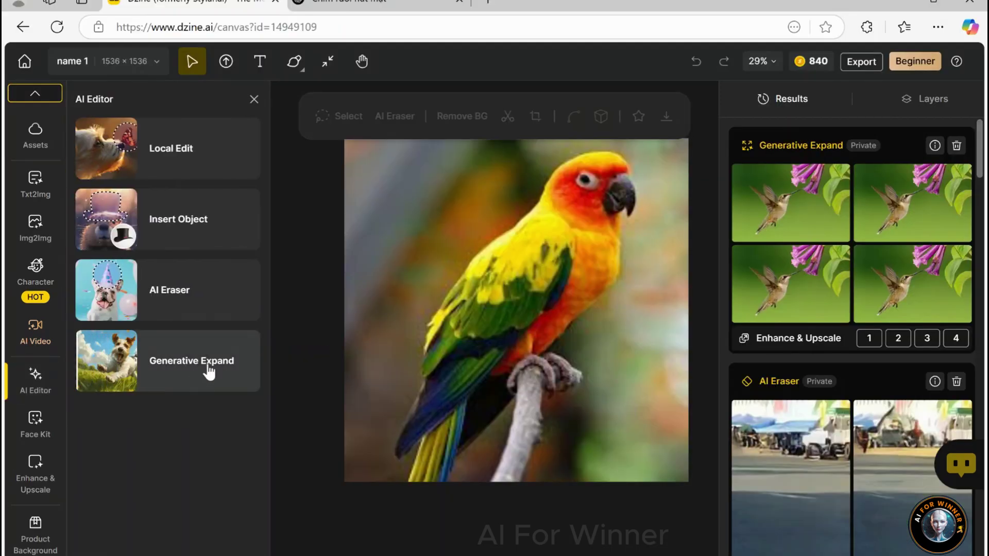
click(209, 372)
key(ctrl+v)
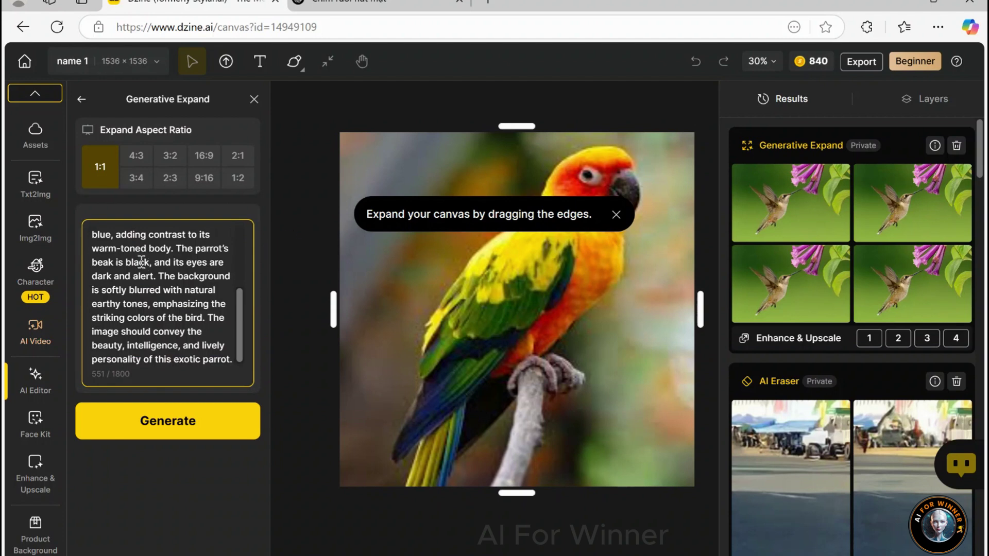
Extend the canvas around the parrot on all four sides to about 3240 × 3032, generate the expansion and place the first result.
drag(333, 309, 273, 316)
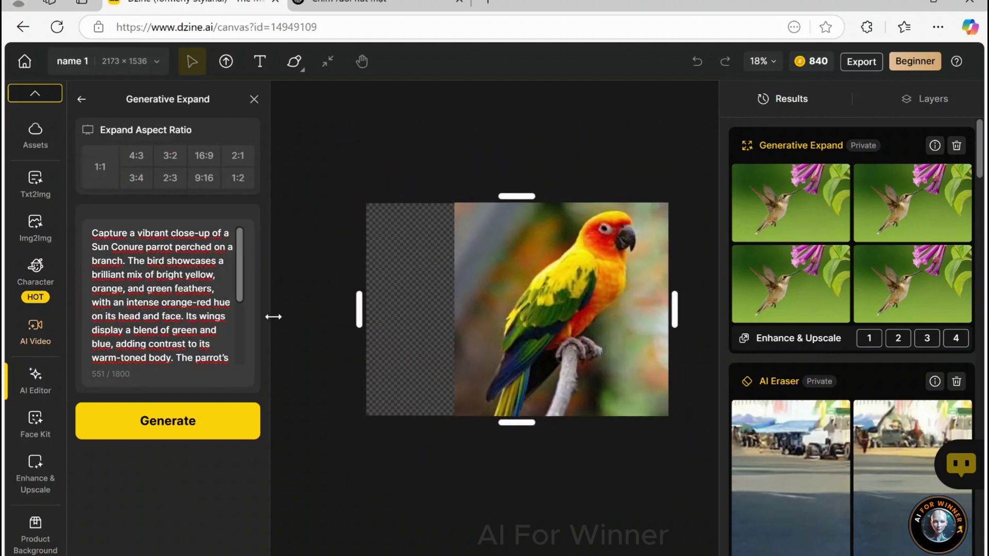
drag(688, 308, 762, 309)
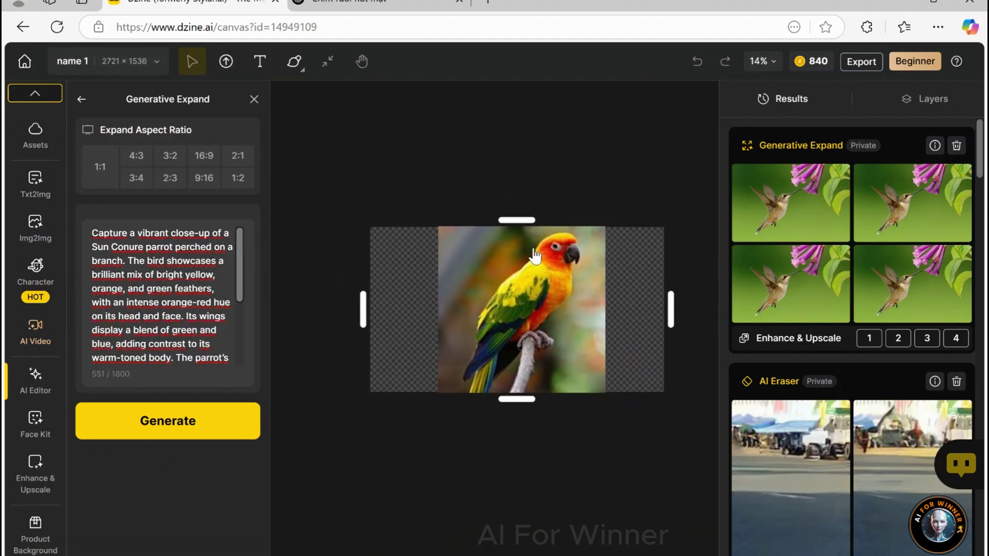
drag(515, 405, 515, 432)
drag(514, 188, 497, 152)
drag(670, 308, 726, 309)
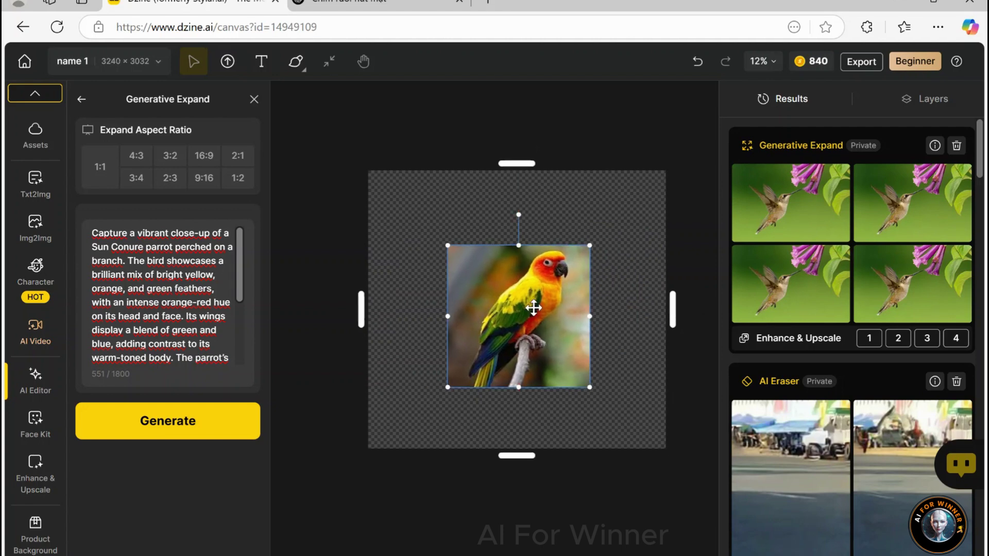
click(163, 420)
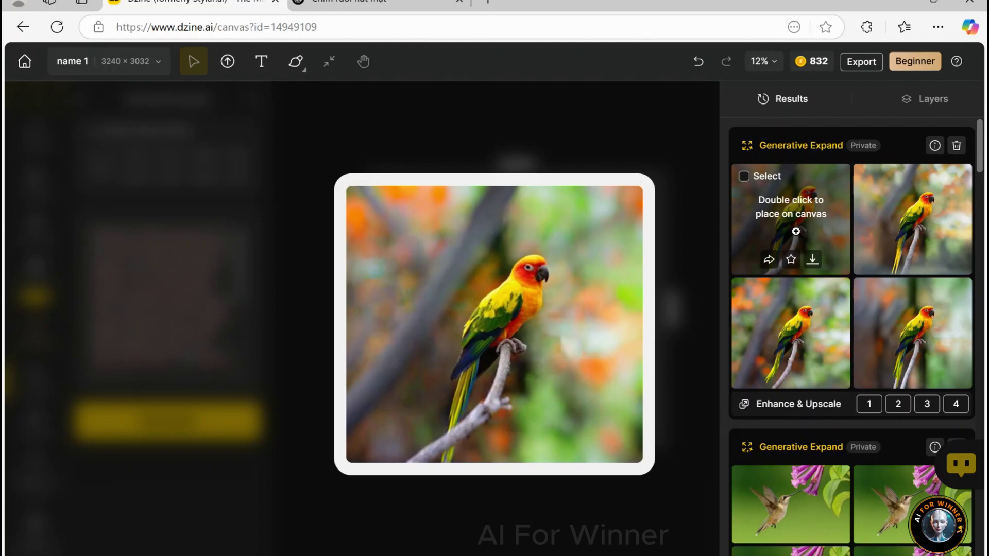
double_click(795, 231)
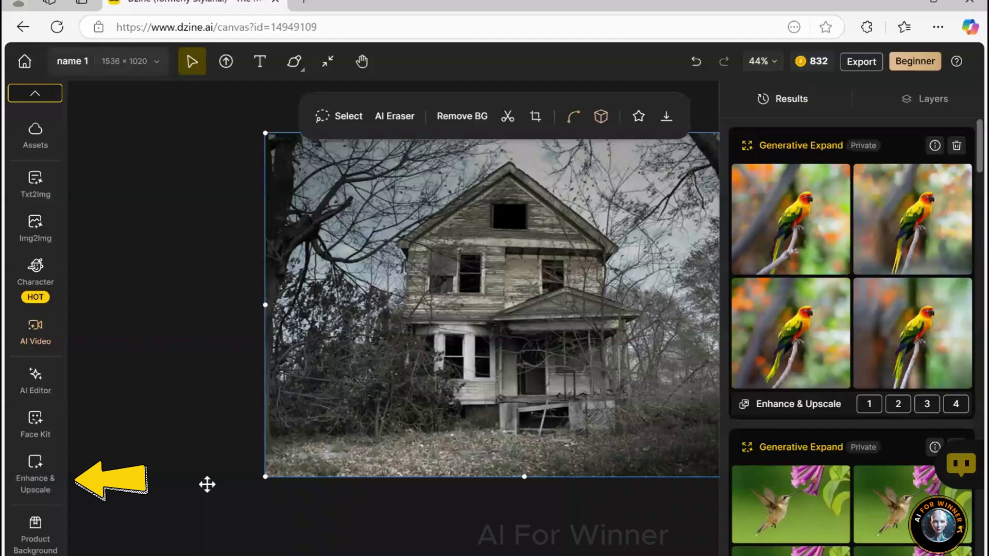
Enhance the abandoned house photo with Default type at Smooth strength, place the result, and enhance it again at Light strength.
click(35, 470)
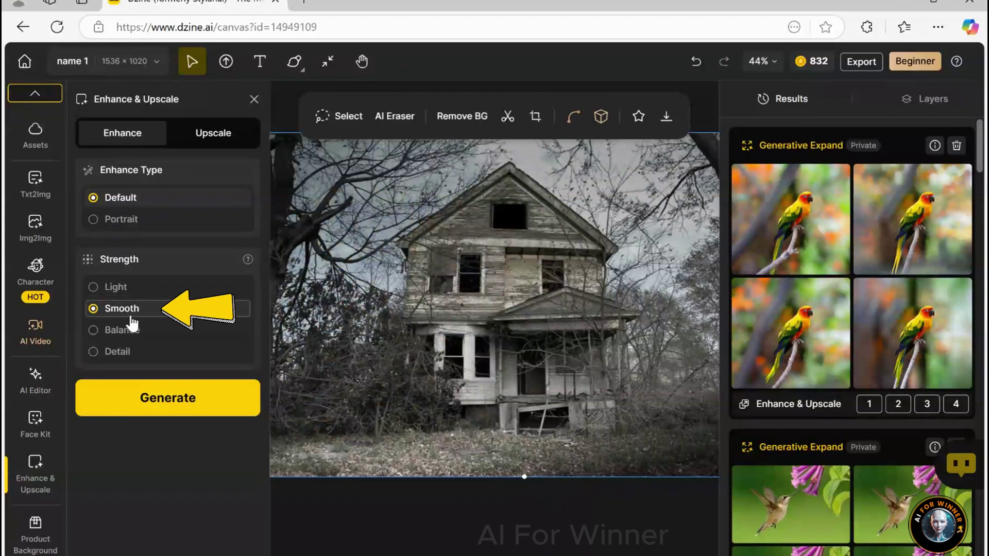
click(169, 410)
double_click(814, 237)
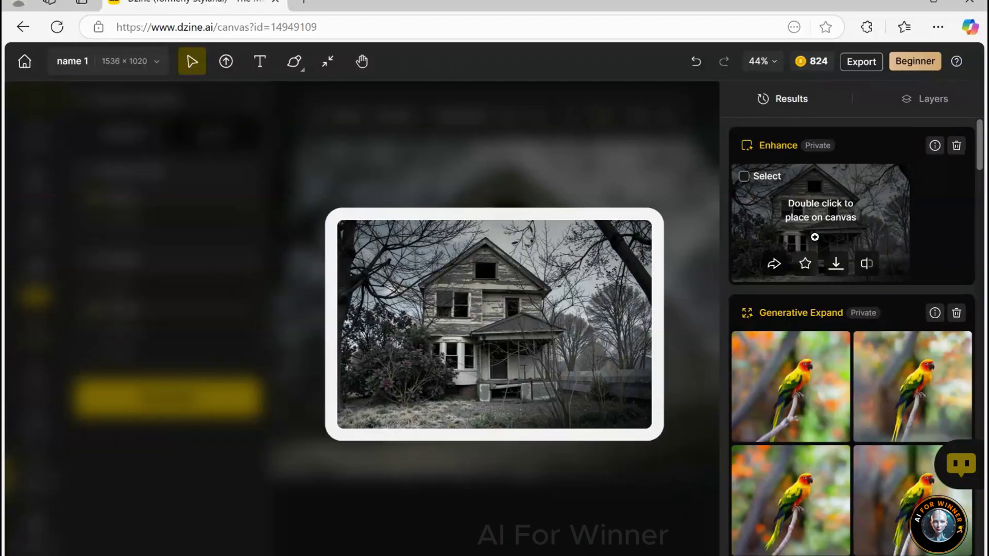
click(128, 289)
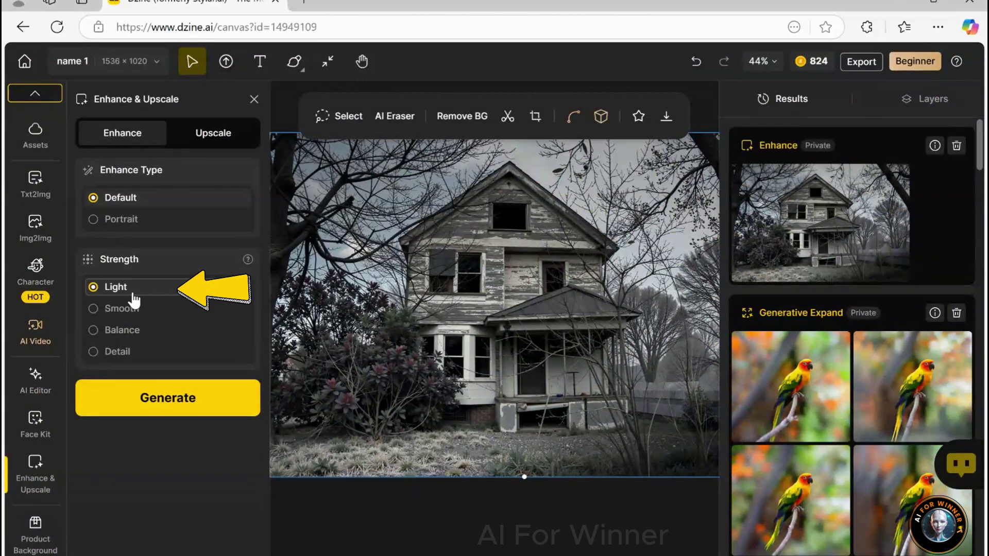
click(168, 396)
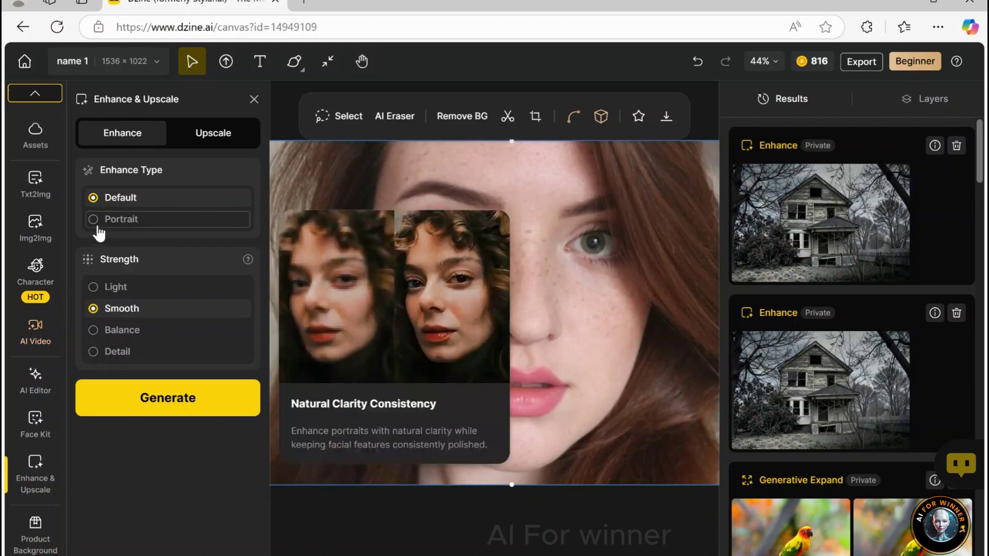
Enhance the freckled woman's close-up with the Portrait type at Creative strength and place the result on the canvas.
click(117, 220)
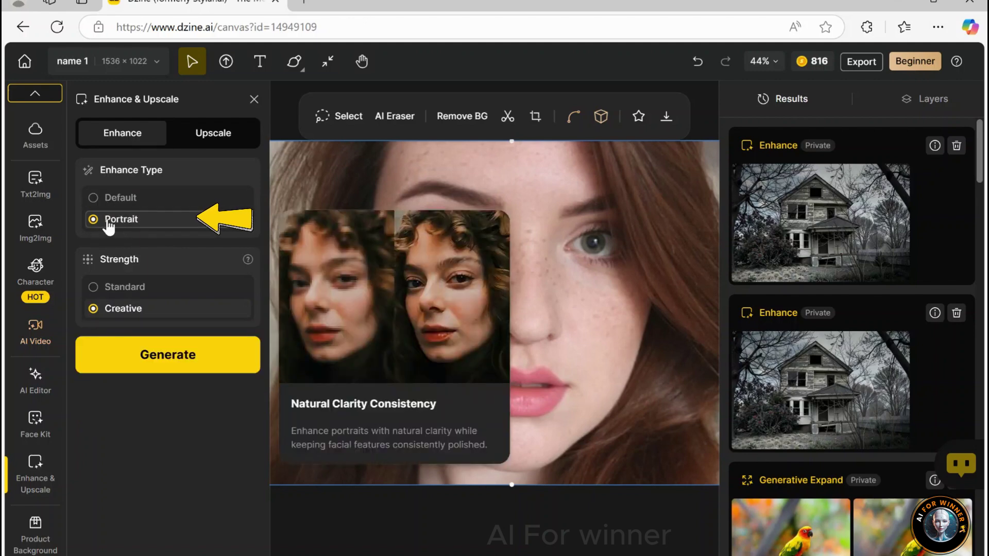
click(169, 362)
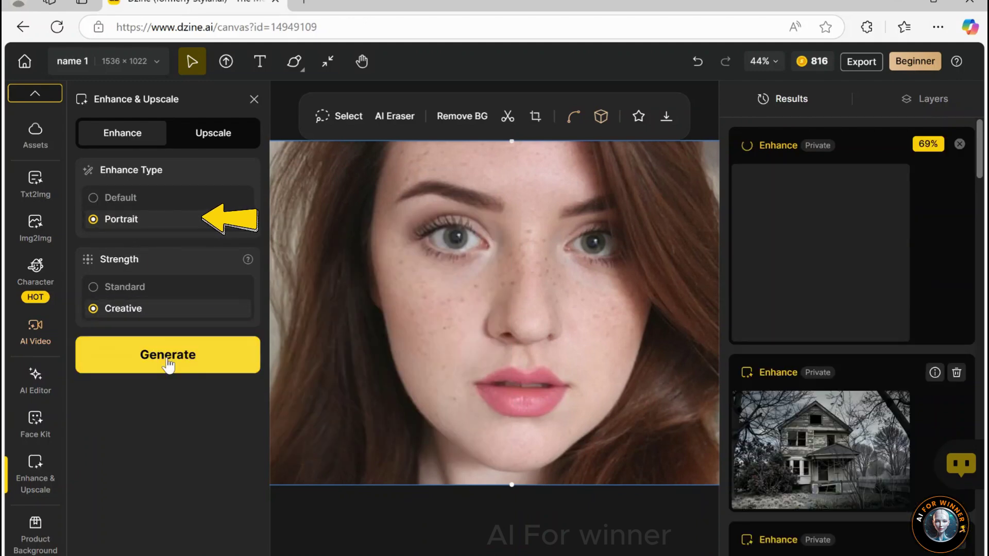
double_click(828, 205)
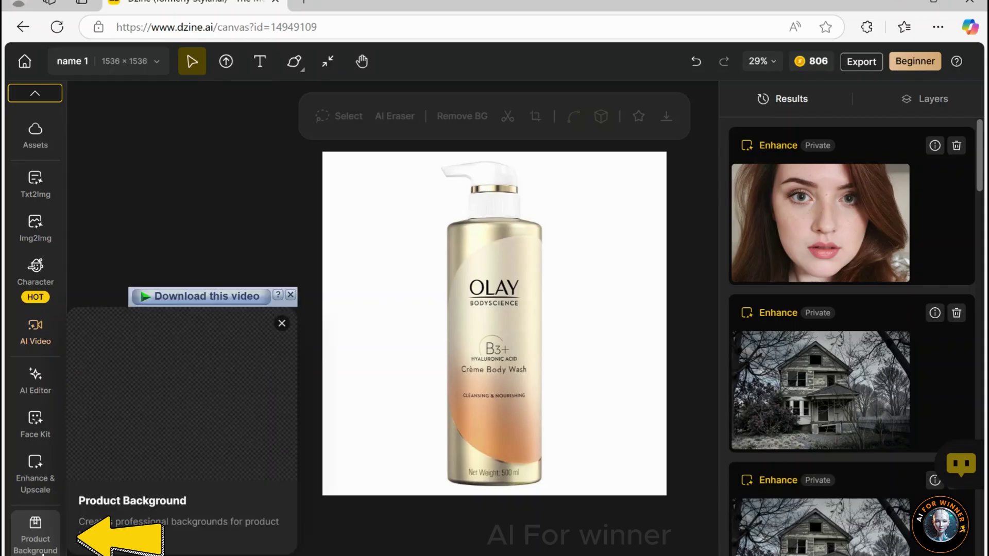
Open Product Background for the OLAY bottle image and remove the image's white background.
click(35, 533)
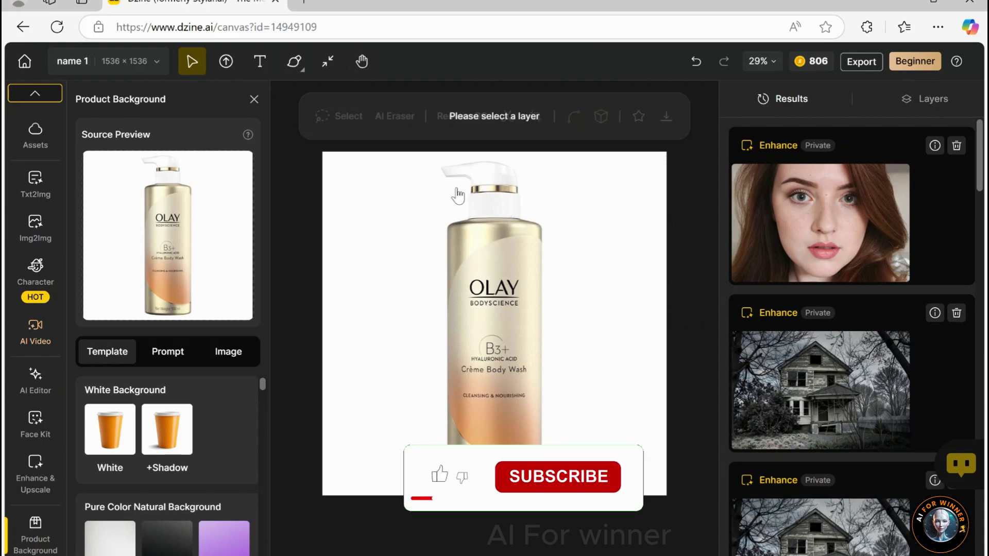
click(476, 272)
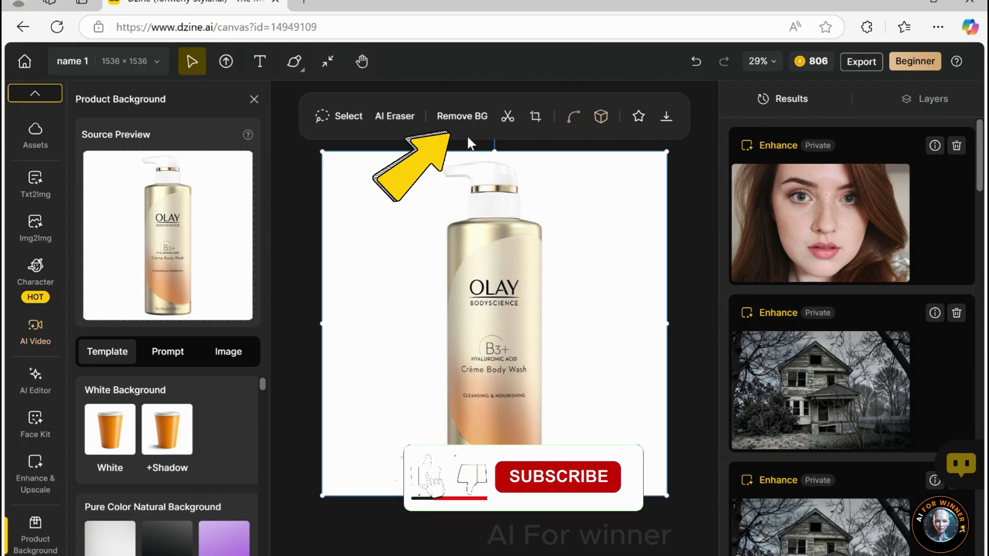
click(455, 118)
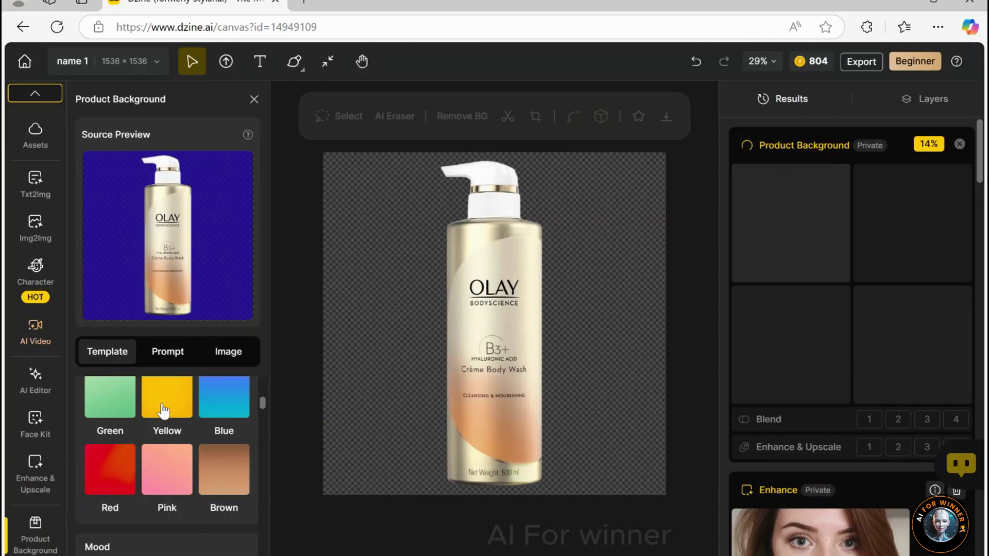
Generate a product background for the bottle from the Brown template and place the first result on the canvas.
scroll(214, 407, up, 3)
scroll(220, 453, down, 3)
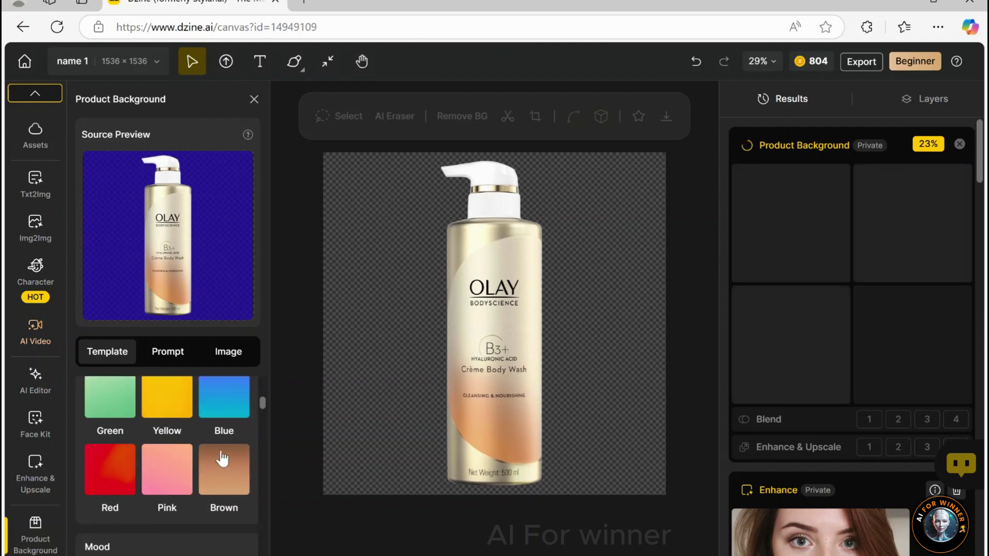
click(798, 234)
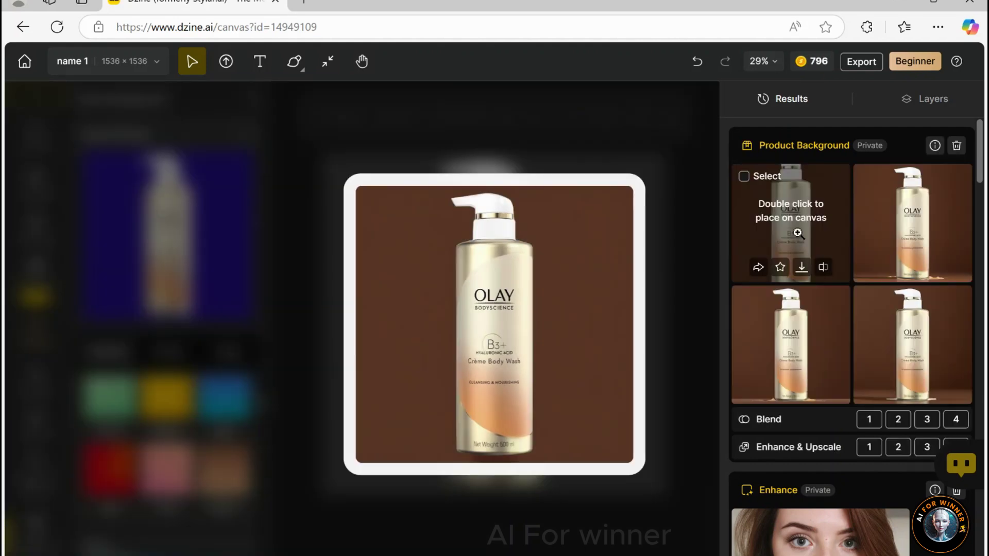
double_click(797, 233)
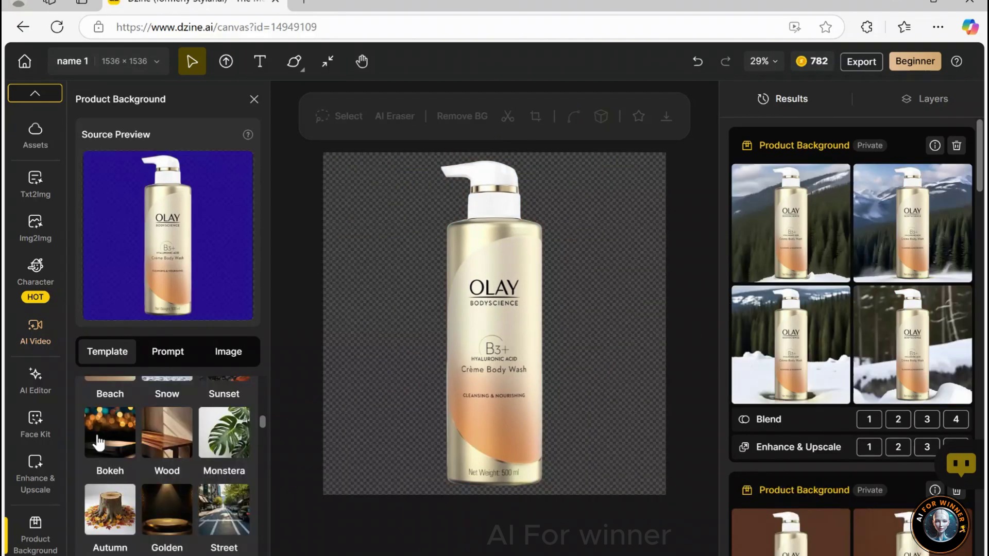
Browse the background templates, generate the Bokeh background for the bottle, place the first result and preview the other versions.
scroll(117, 449, down, 10)
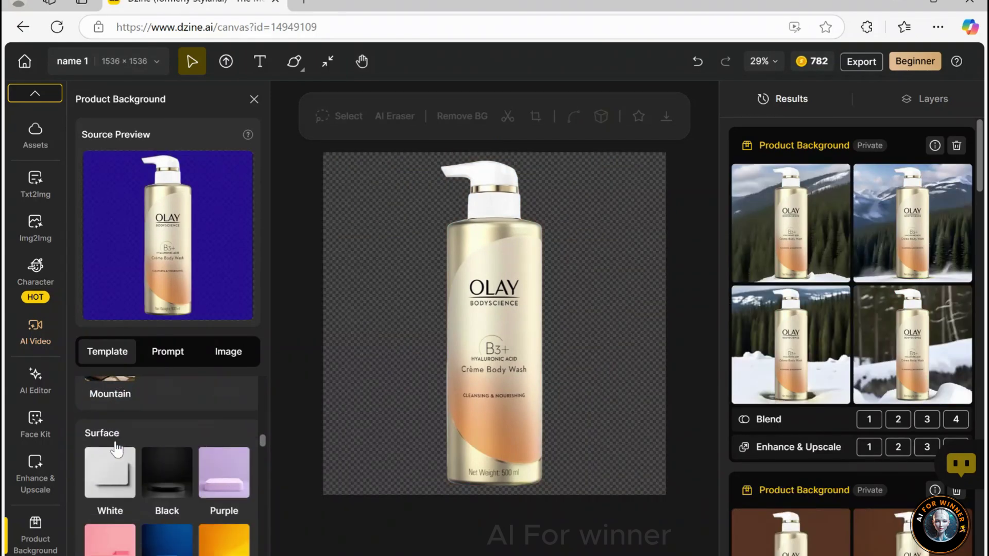
scroll(115, 438, down, 7)
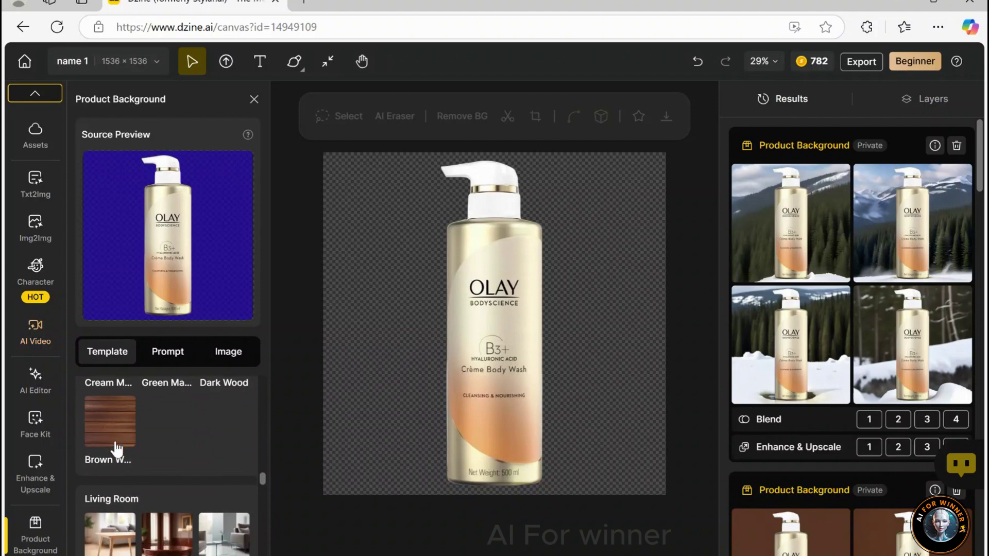
scroll(115, 445, up, 15)
click(112, 436)
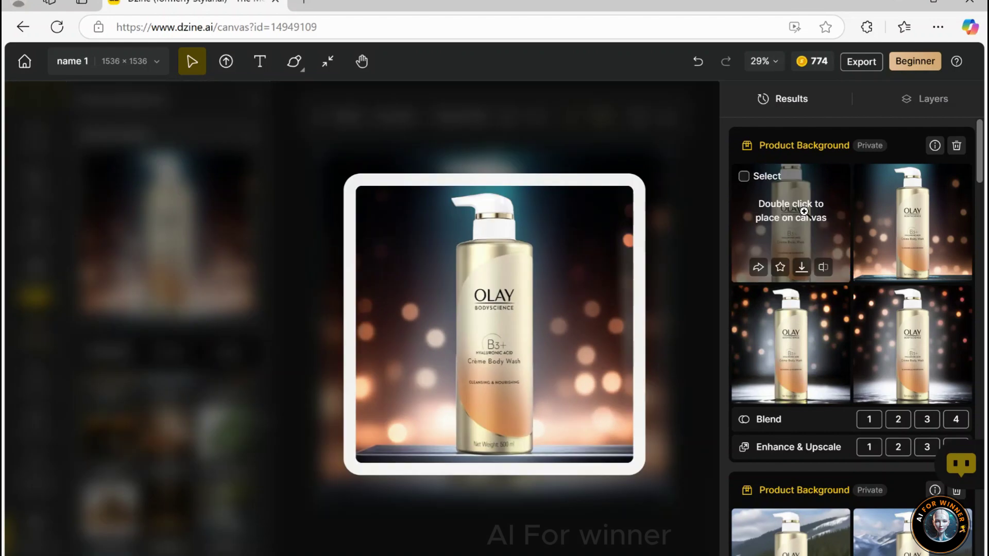
double_click(804, 211)
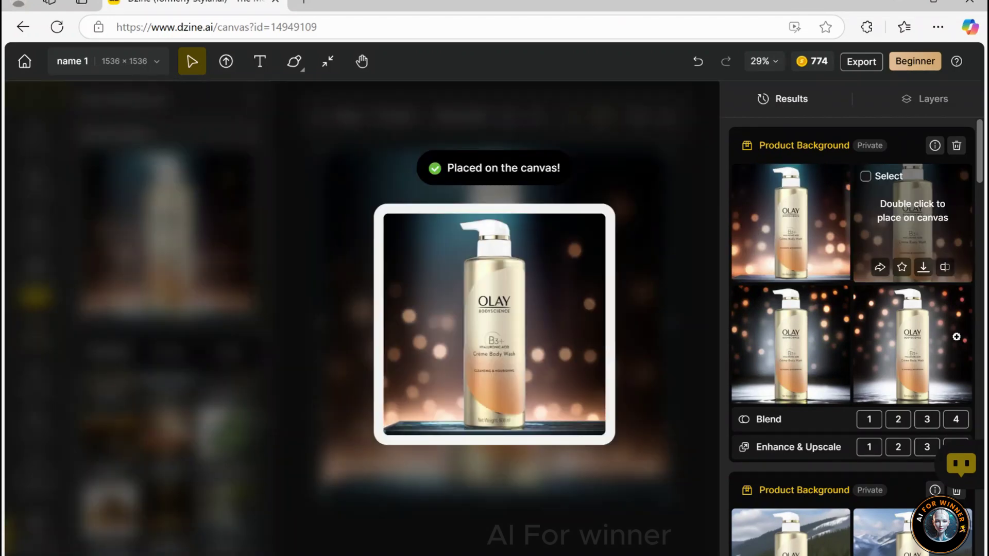
mouse_move(951, 363)
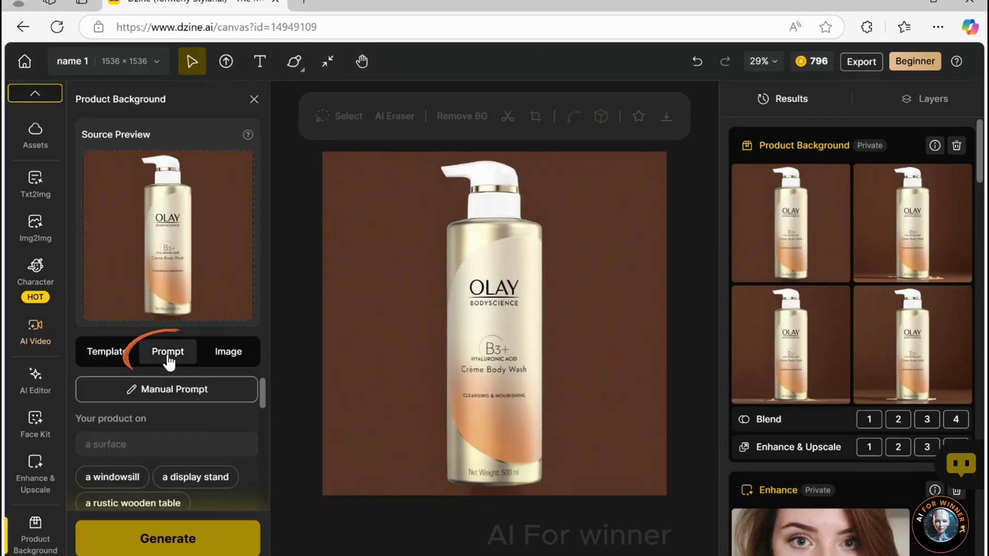
Generate a prompt-based background with the bottle on "a snowfield" and "a forest landscape" behind it, and place the first result.
scroll(155, 428, down, 5)
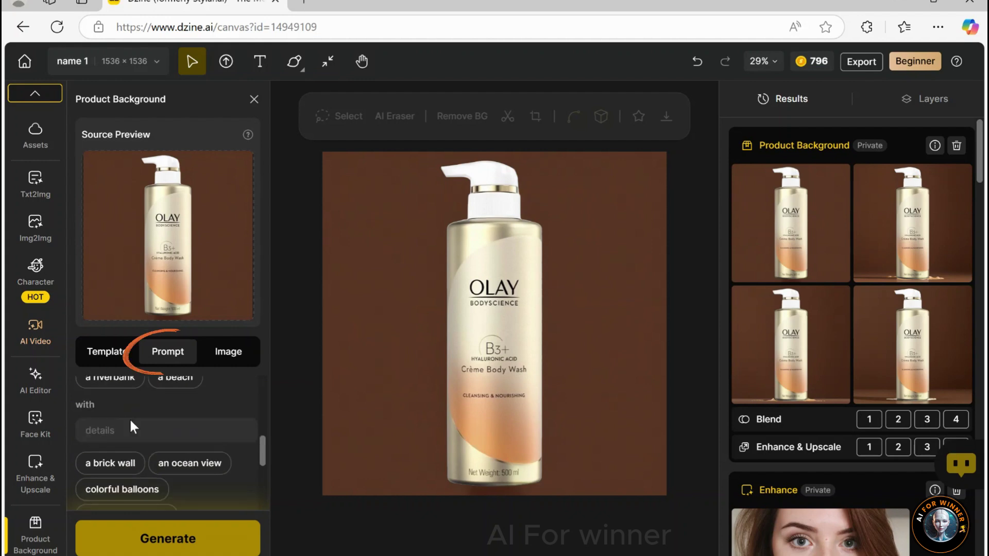
scroll(129, 418, down, 5)
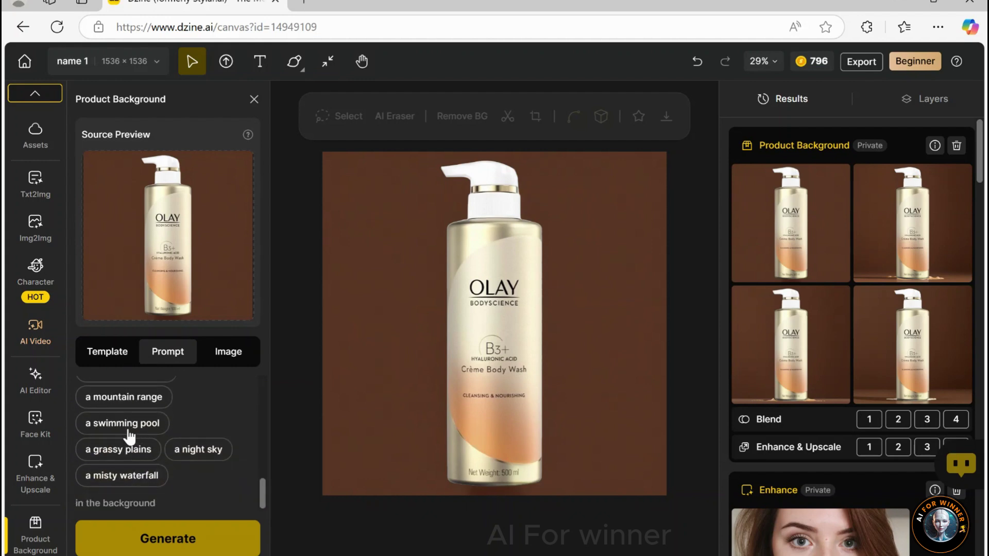
scroll(129, 437, up, 5)
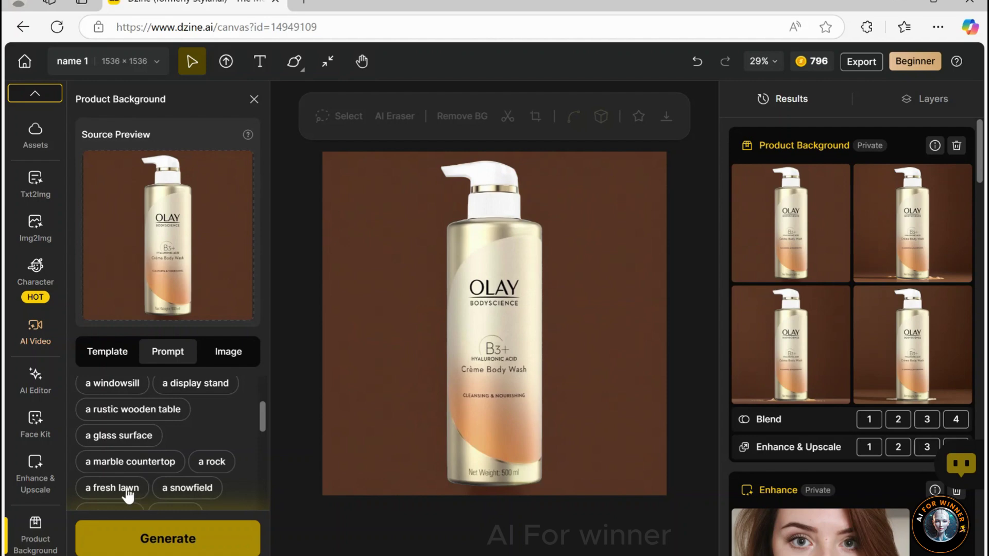
click(190, 495)
scroll(181, 482, down, 2)
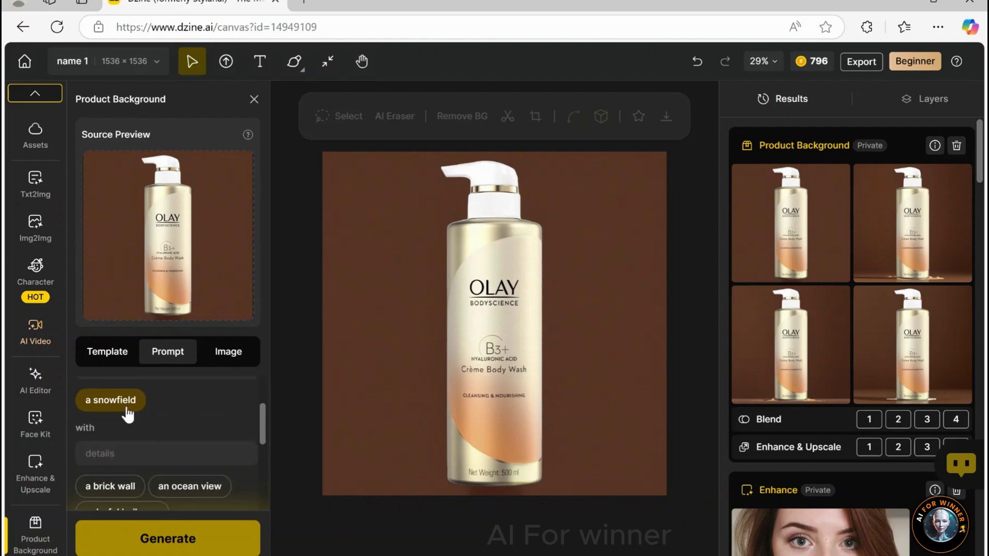
double_click(806, 229)
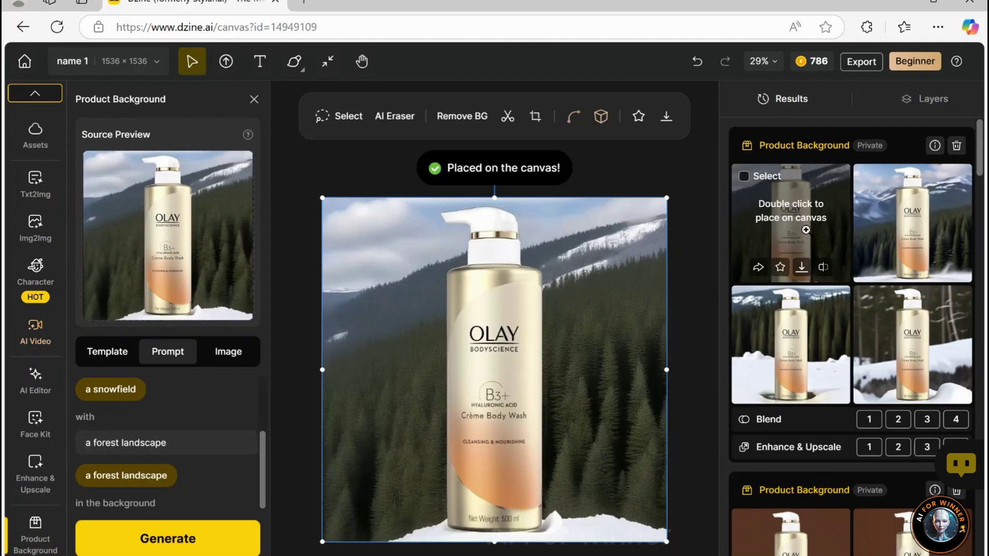
Place the second, fourth and third versions of the snowfield and forest background on the canvas in turn.
double_click(909, 235)
double_click(924, 351)
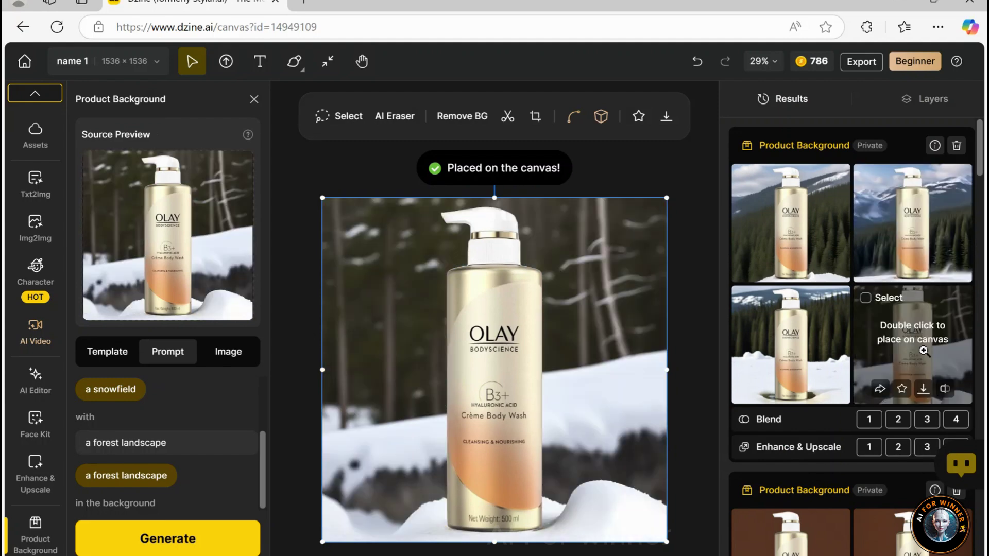
double_click(806, 356)
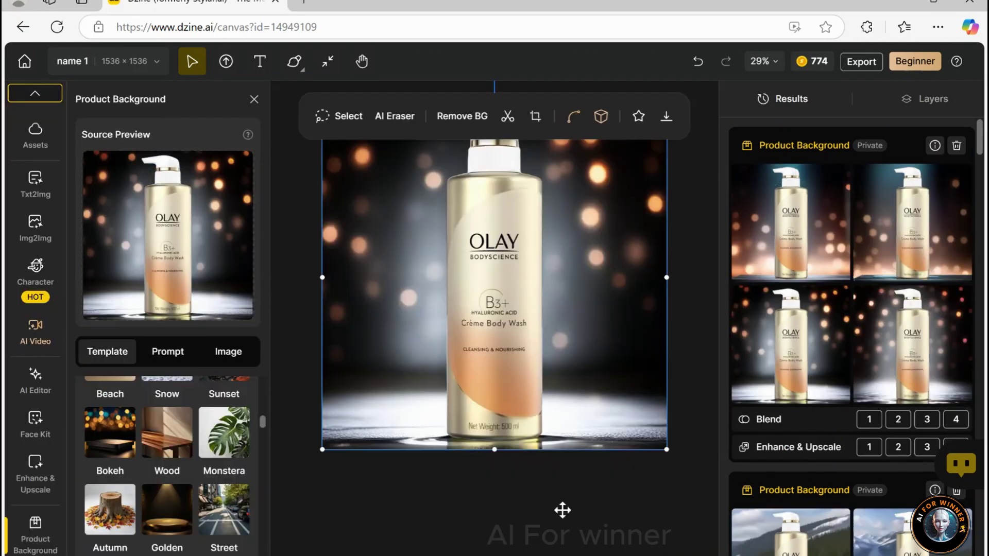
Preview the second Bokeh version of the OLAY bottle and open the canvas export options.
scroll(562, 509, up, 3)
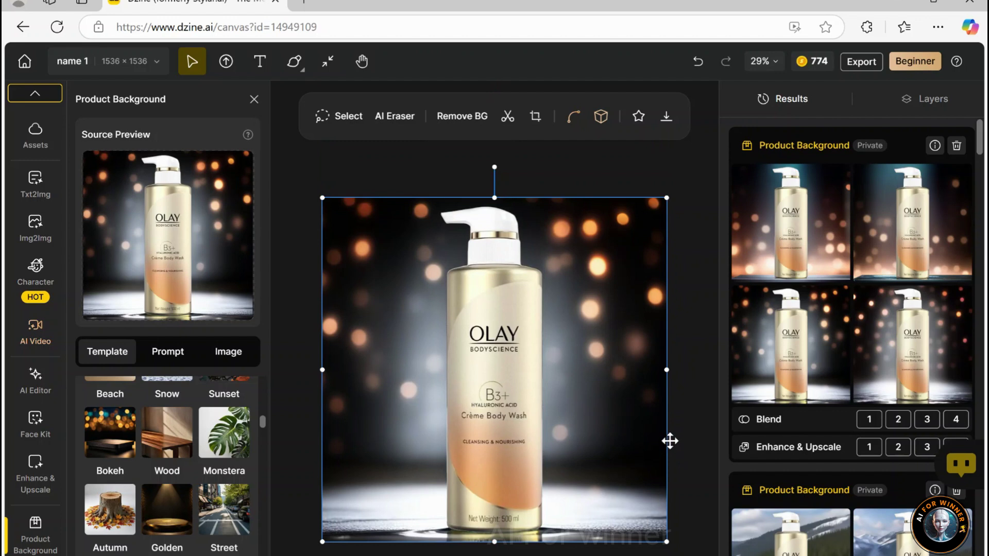
click(935, 244)
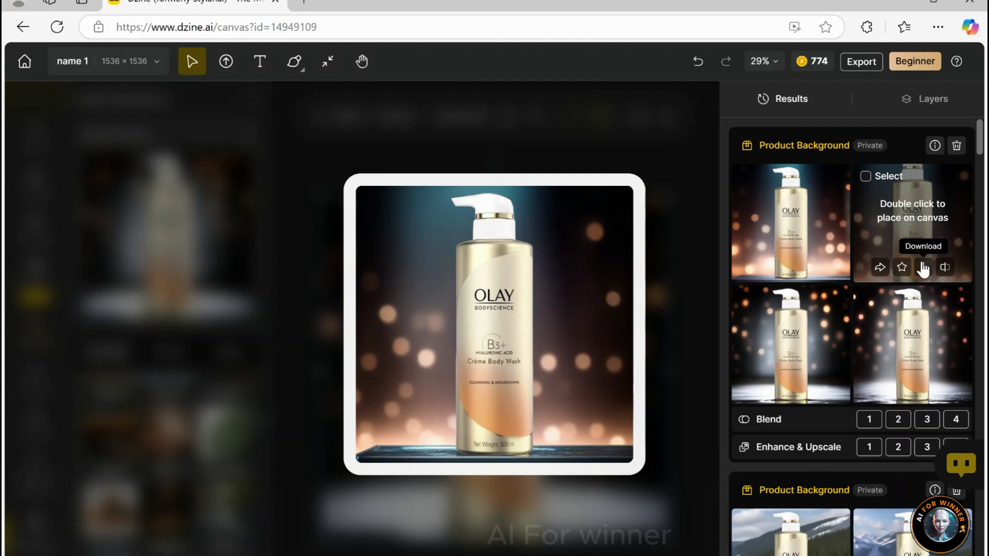
click(842, 91)
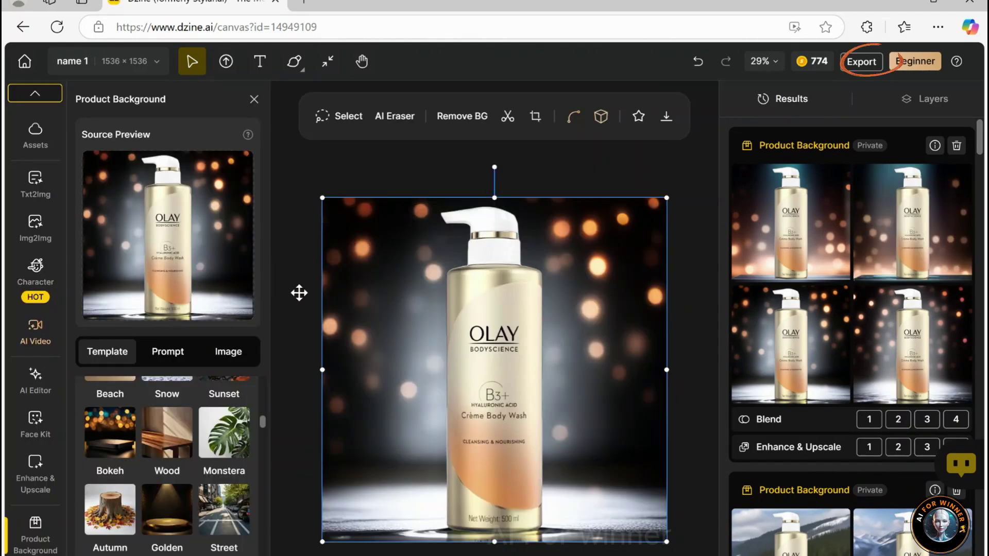
click(862, 62)
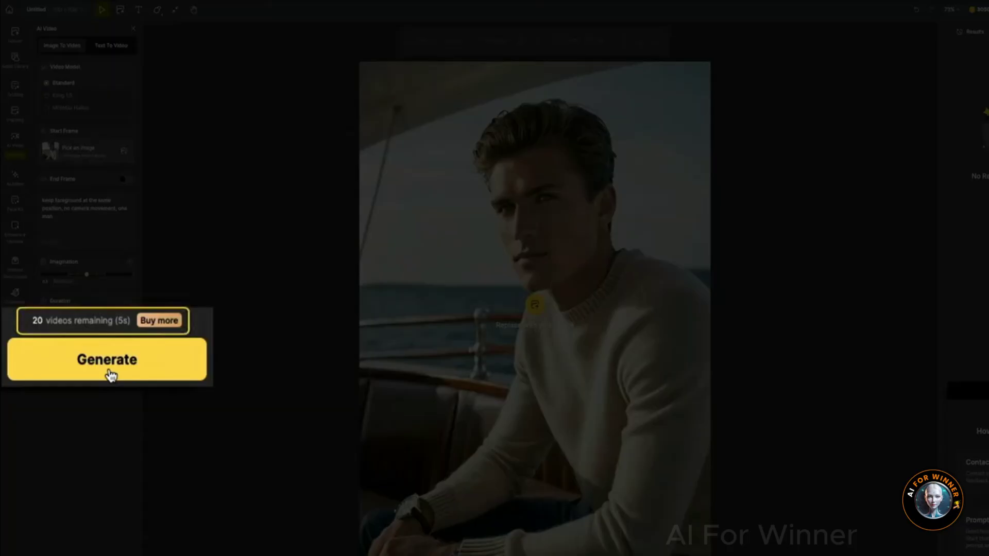
Generate an image-to-video clip of the man on the boat with the Standard model.
click(111, 375)
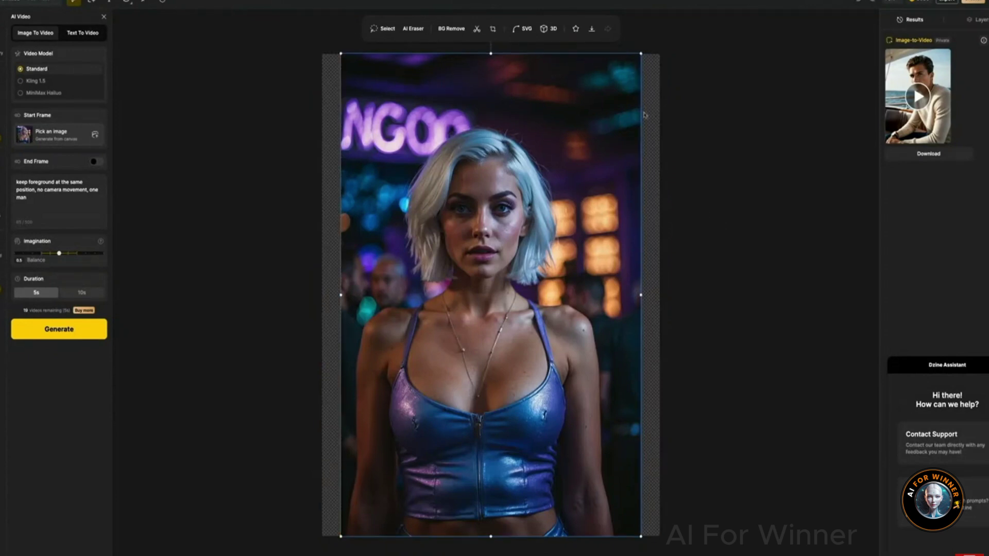
Enlarge the image of the blonde woman at its corners so it fills the canvas.
drag(641, 52, 663, 17)
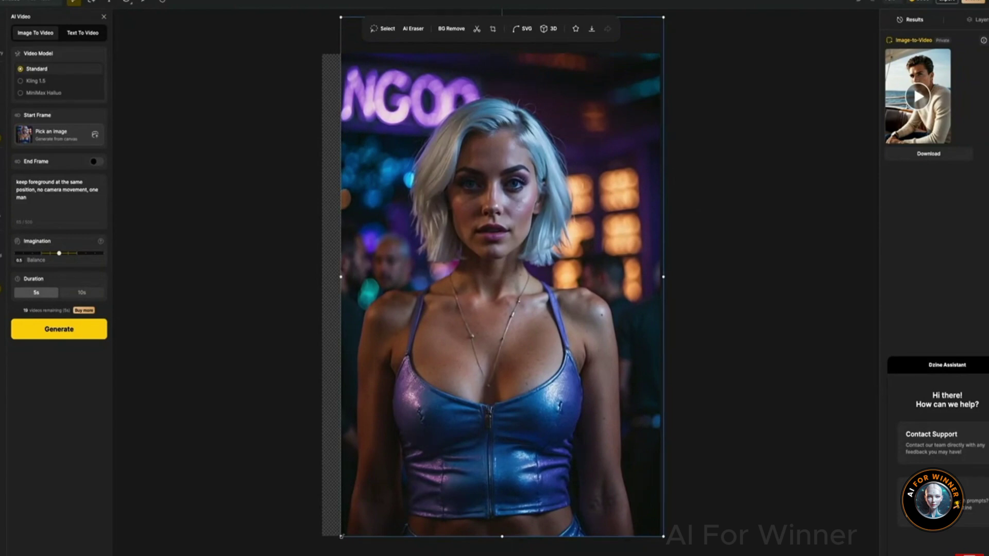
drag(341, 536, 318, 555)
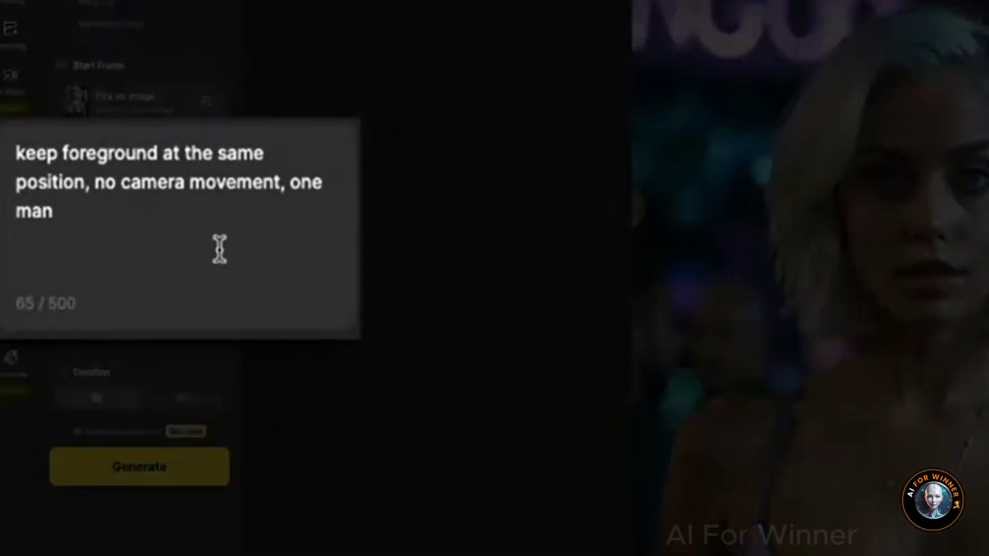
Change the video prompt to "keep foreground at the same position, slow zoom in, one woman", generate the clip and play it.
drag(96, 184, 289, 191)
text(slow z)
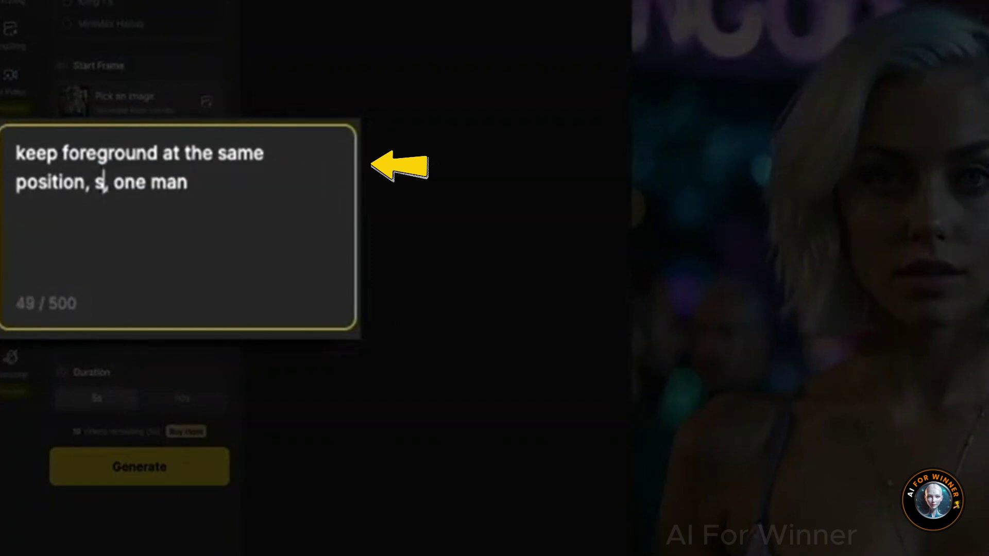
text(oom in)
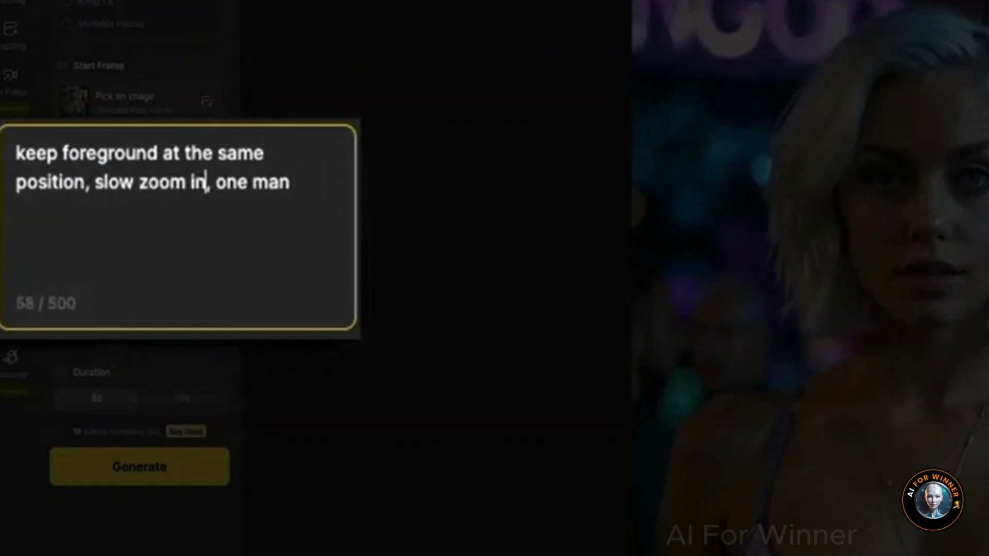
click(252, 182)
text(wo)
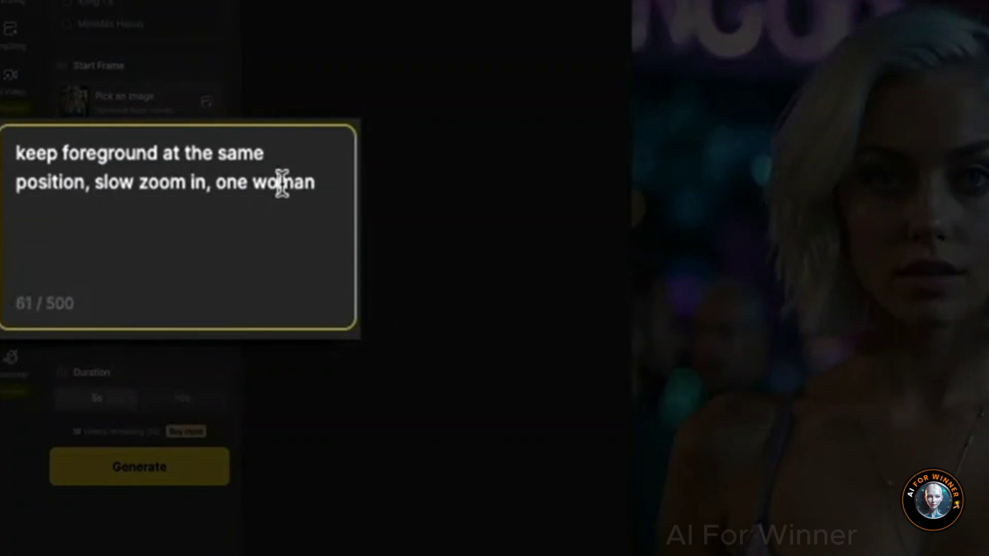
click(333, 181)
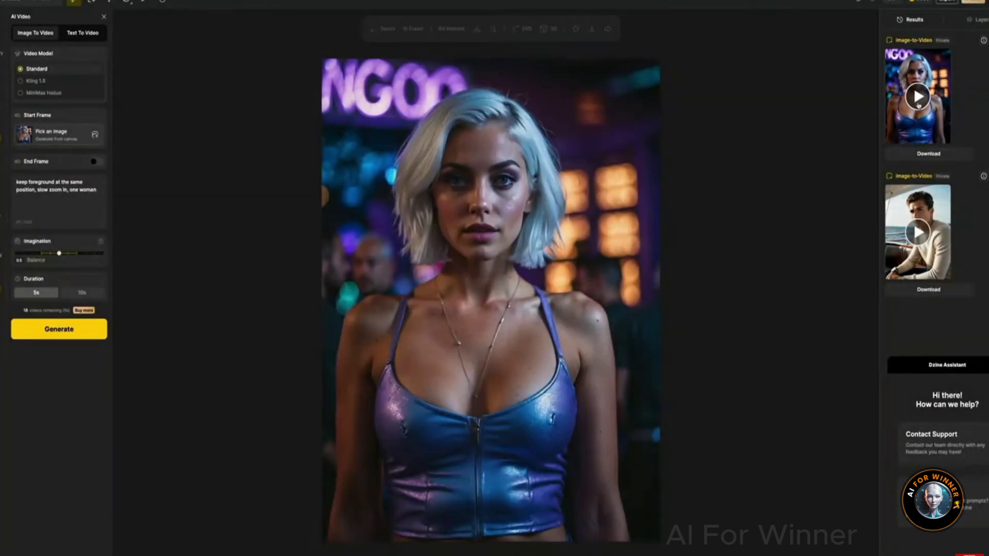
click(918, 103)
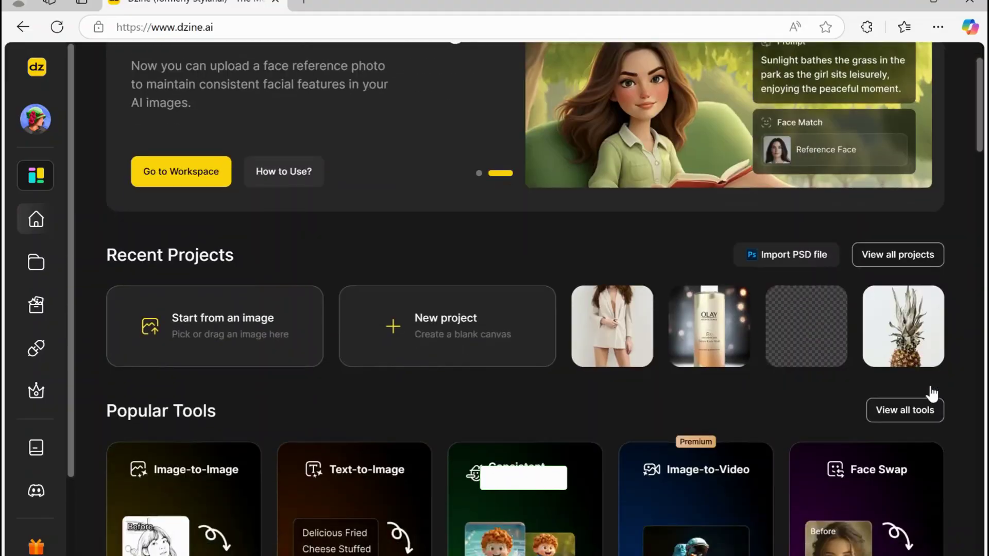
Browse the tool categories on the Dzine home page and open Make Local Changes under People Photography.
scroll(932, 394, down, 5)
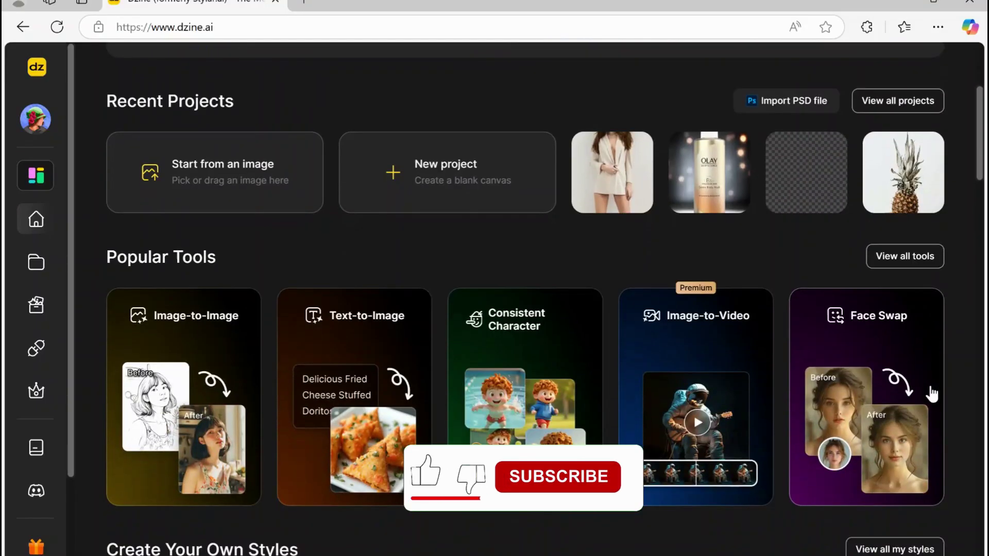
scroll(932, 394, down, 2)
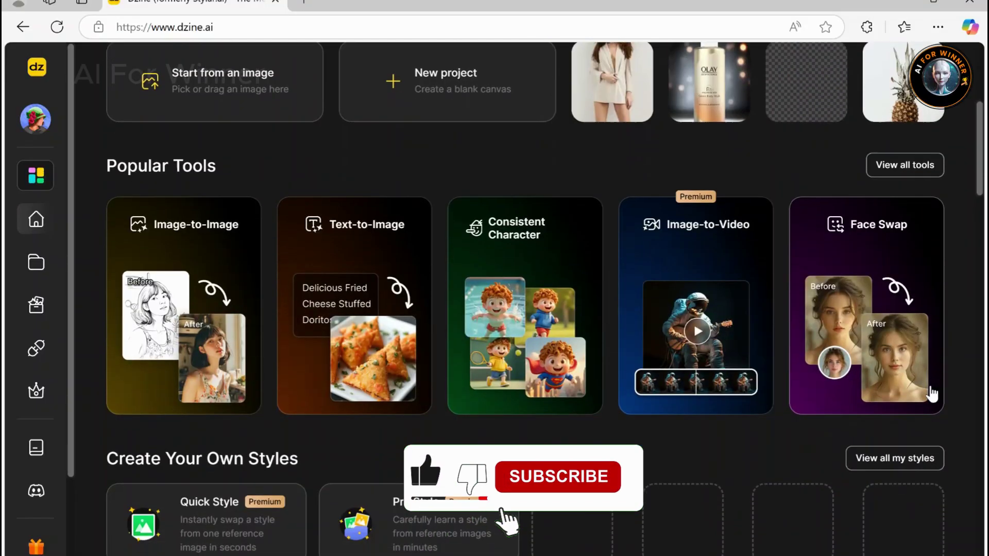
scroll(932, 394, down, 5)
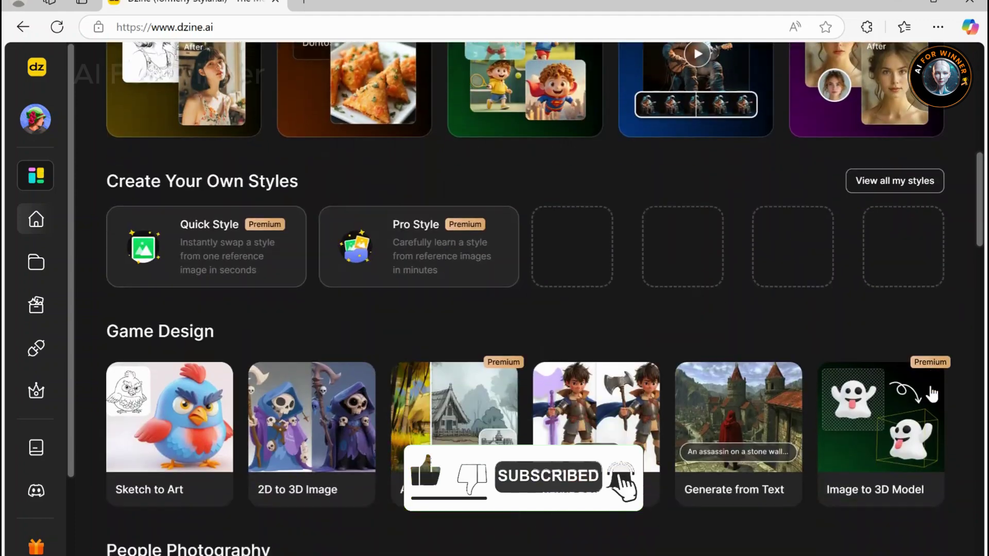
scroll(932, 394, down, 5)
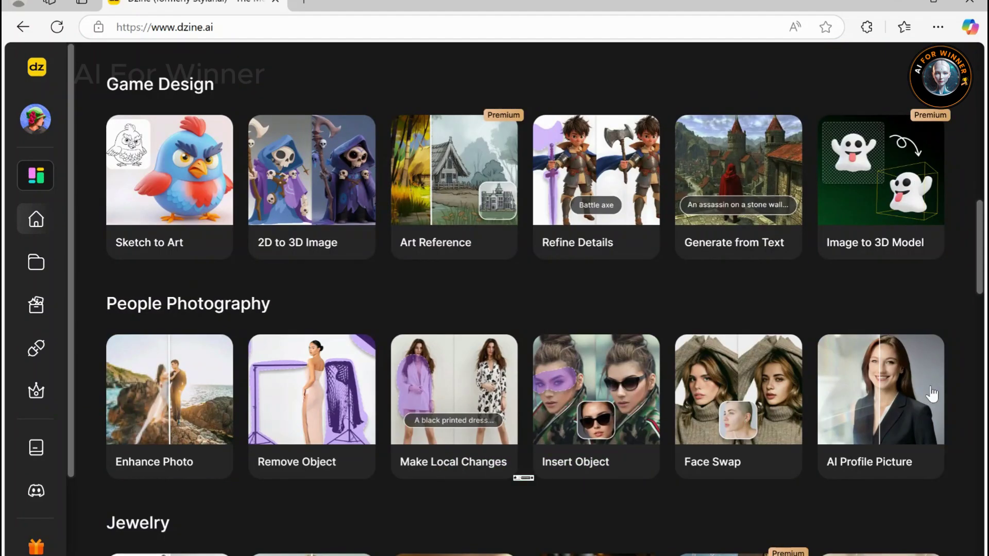
scroll(932, 394, down, 2)
scroll(931, 394, down, 3)
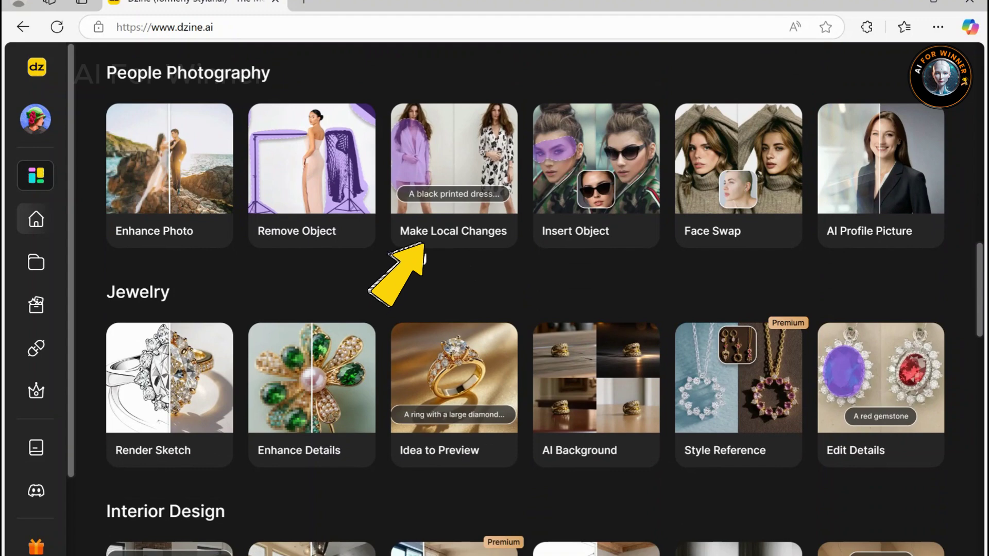
click(453, 202)
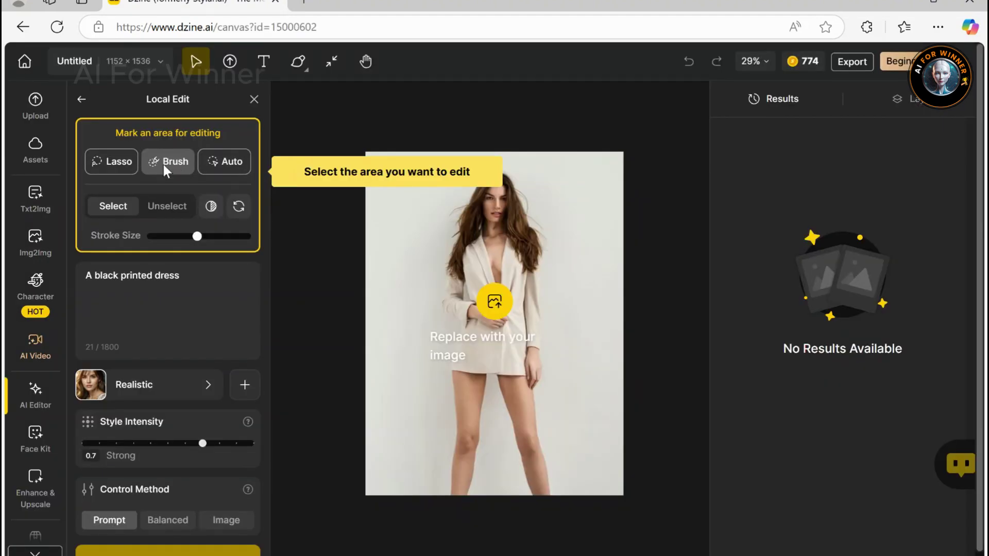
Brush over the woman's blazer to generate "A black printed dress" in its place, and place the generated versions on the canvas.
mouse_move(476, 242)
mouse_down()
mouse_move(466, 278)
mouse_move(448, 293)
mouse_move(481, 253)
mouse_move(481, 316)
mouse_move(454, 360)
mouse_move(518, 360)
mouse_move(504, 332)
mouse_move(510, 251)
mouse_move(512, 342)
mouse_move(530, 272)
mouse_move(530, 333)
mouse_up()
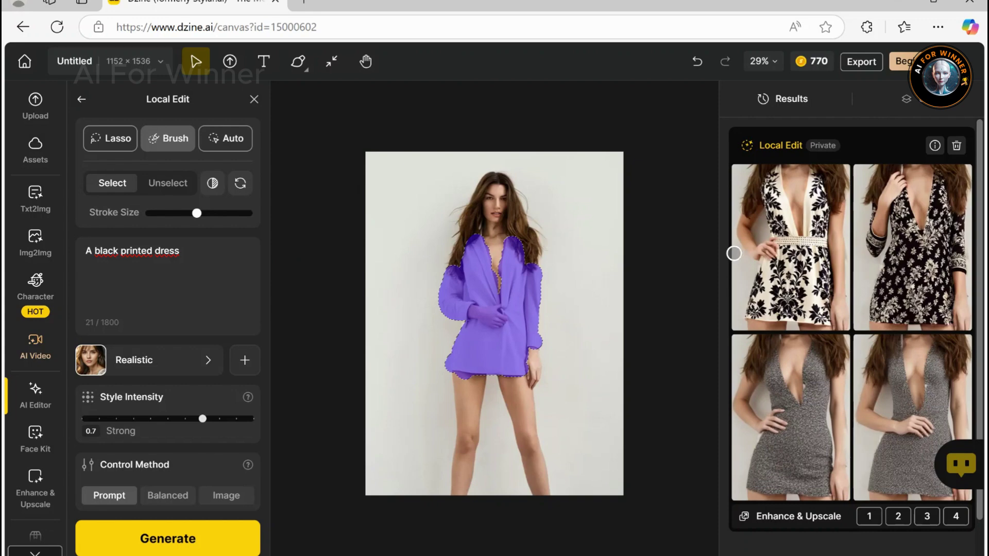
double_click(800, 260)
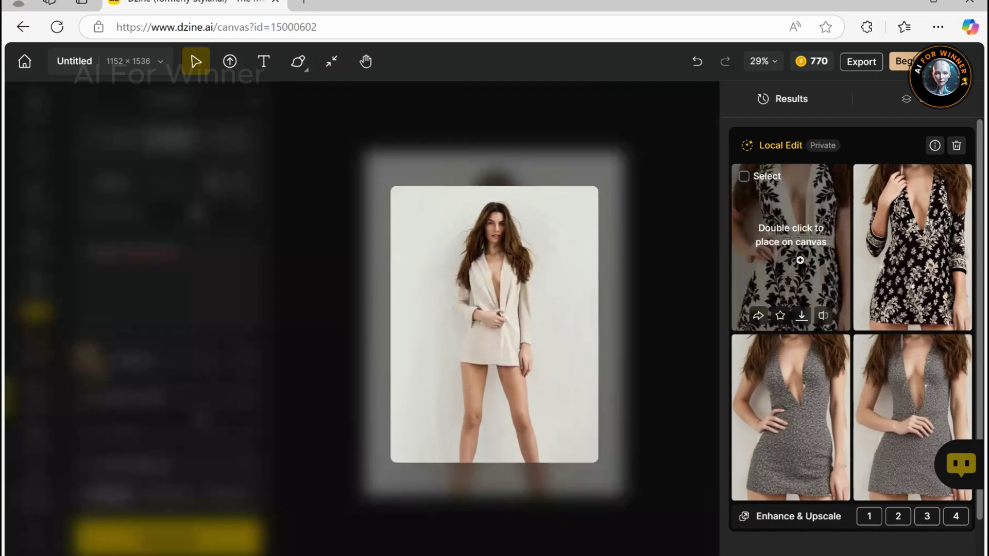
double_click(906, 260)
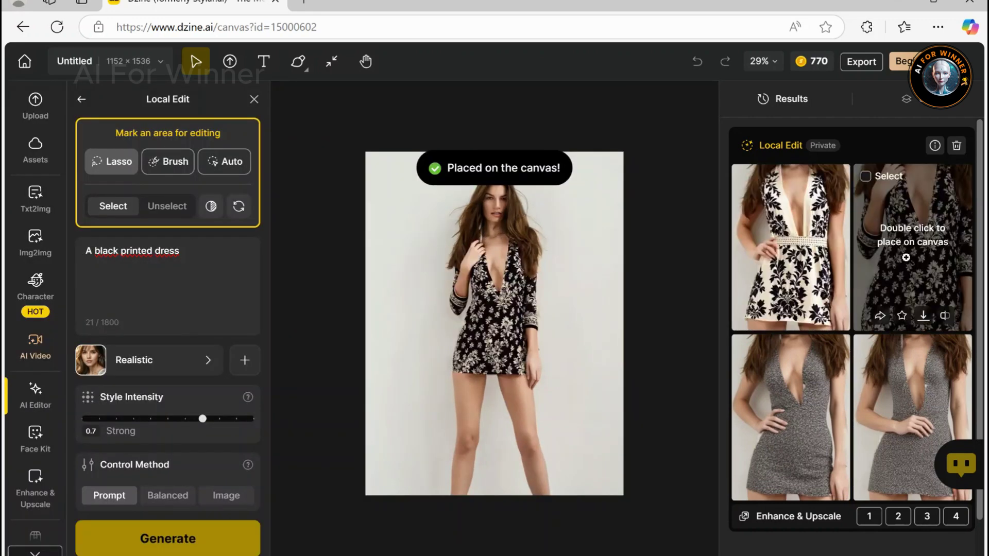
double_click(813, 439)
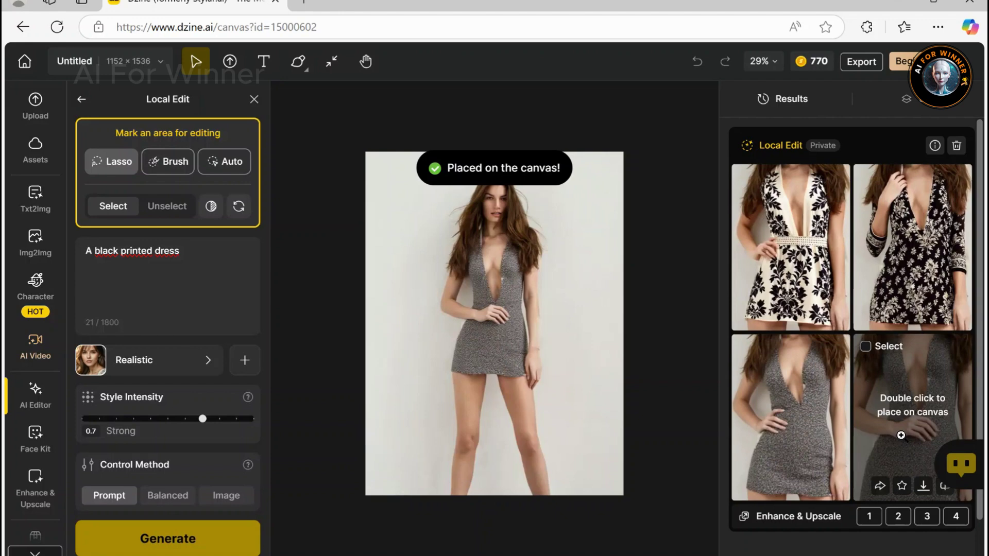
double_click(901, 435)
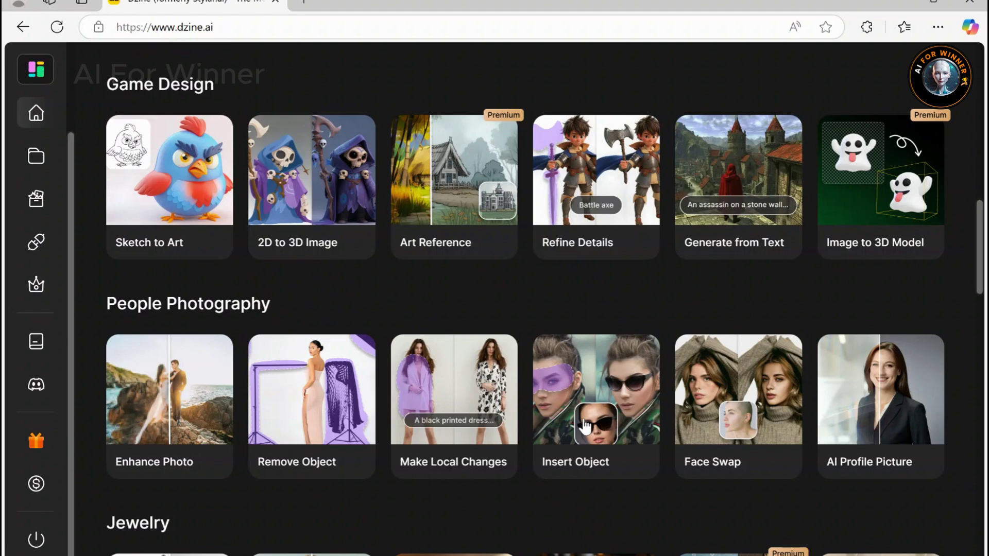
Open the pricing page and compare the Free, Beginner, Creator and Master plans, including annual billing.
click(36, 296)
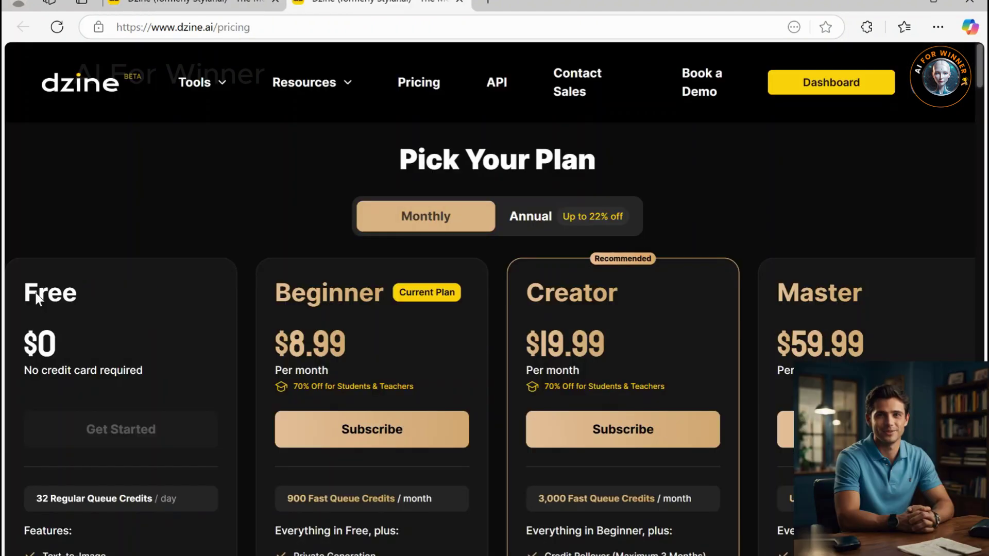
scroll(27, 81, down, 4)
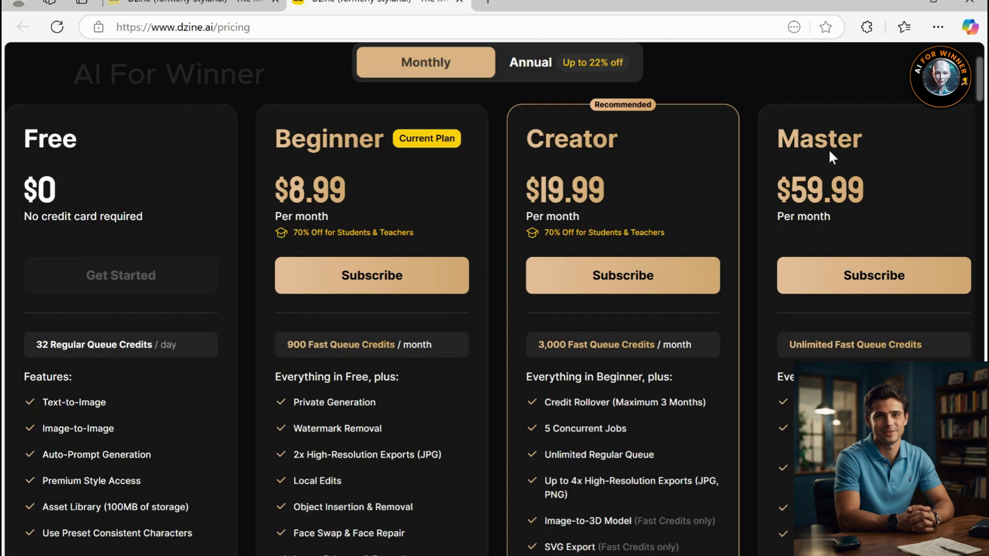
scroll(685, 268, down, 3)
scroll(478, 252, down, 2)
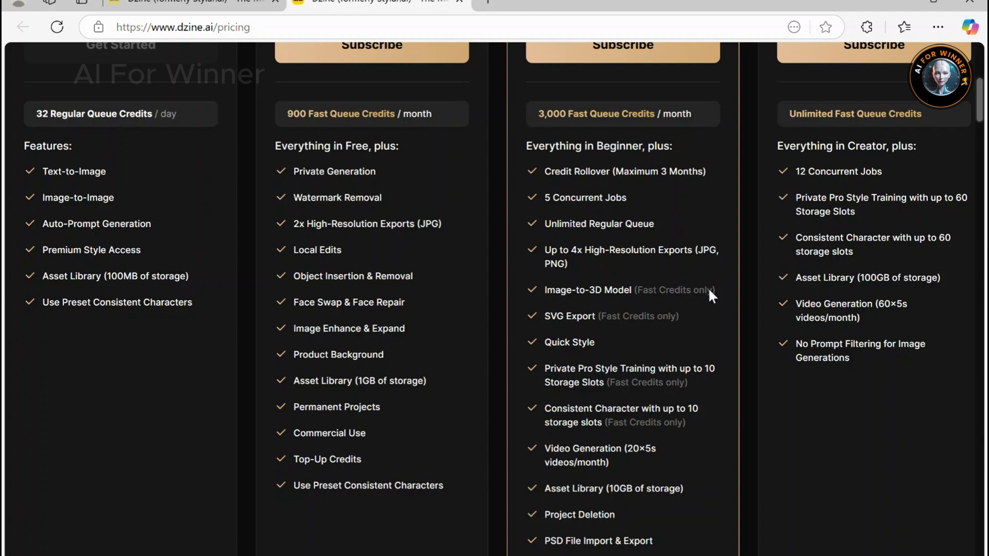
scroll(711, 299, down, 3)
scroll(515, 258, up, 9)
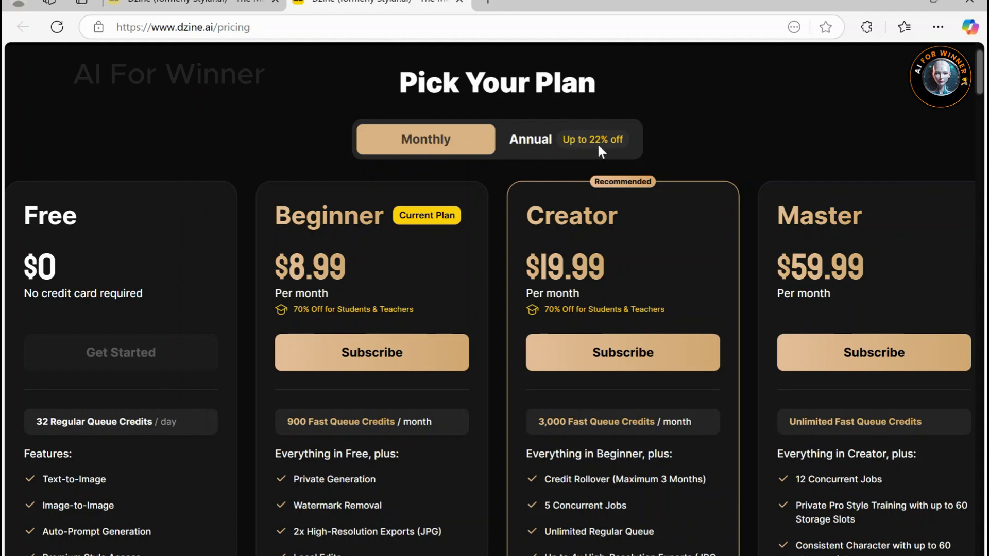
click(525, 143)
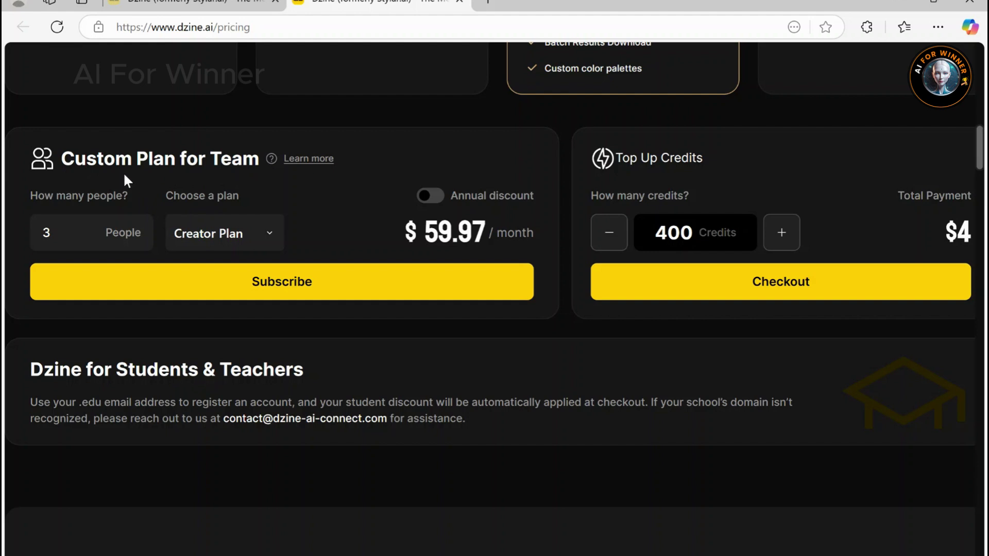
Examine the people count and plan choices of the Custom Plan for Team.
click(82, 230)
click(267, 239)
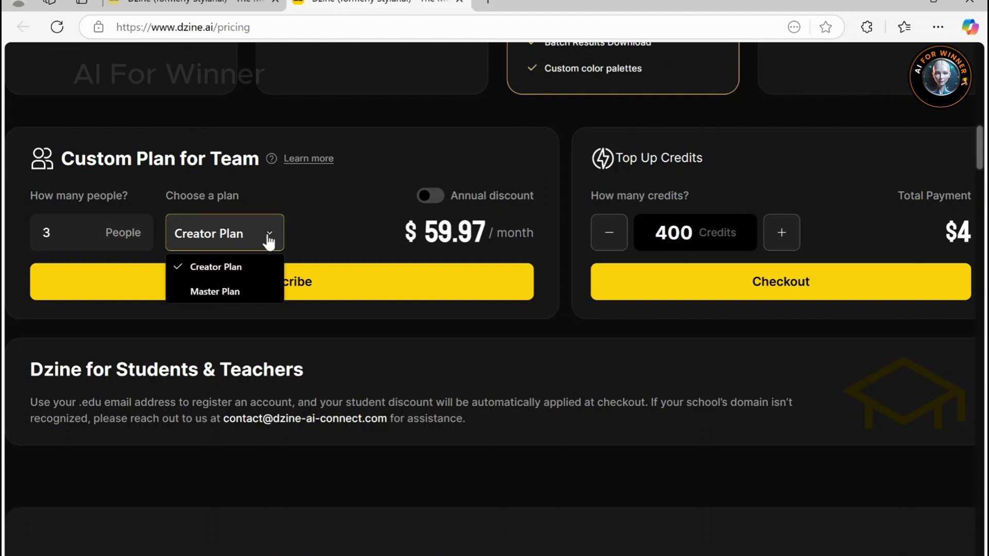
click(269, 239)
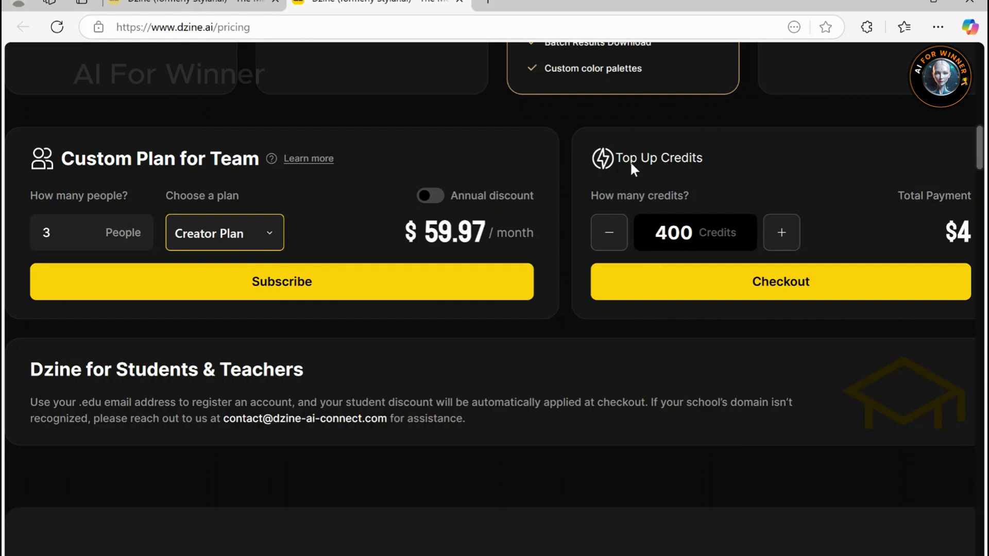
Raise the top-up amount to 2800 credits.
click(780, 236)
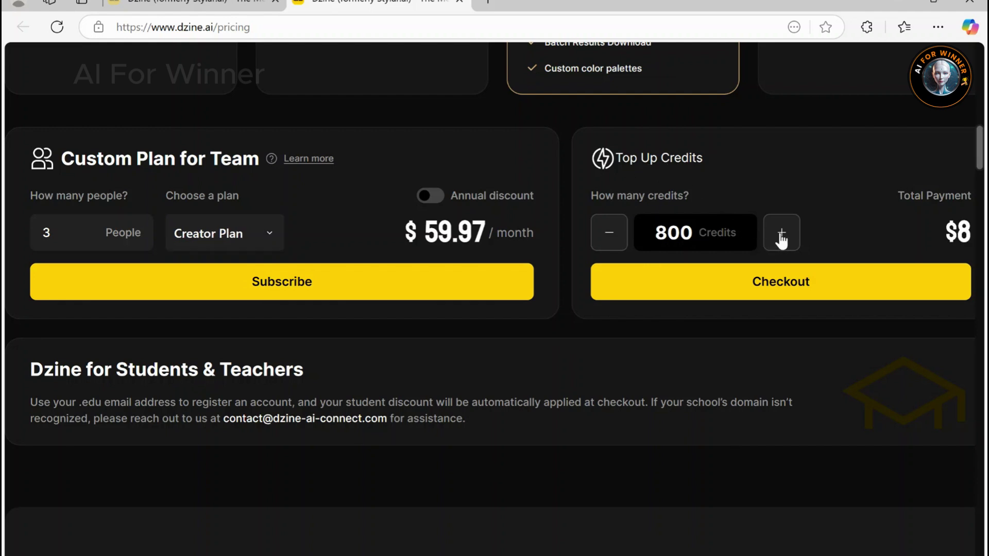
click(780, 235)
click(781, 237)
click(782, 237)
click(782, 237)
click(781, 237)
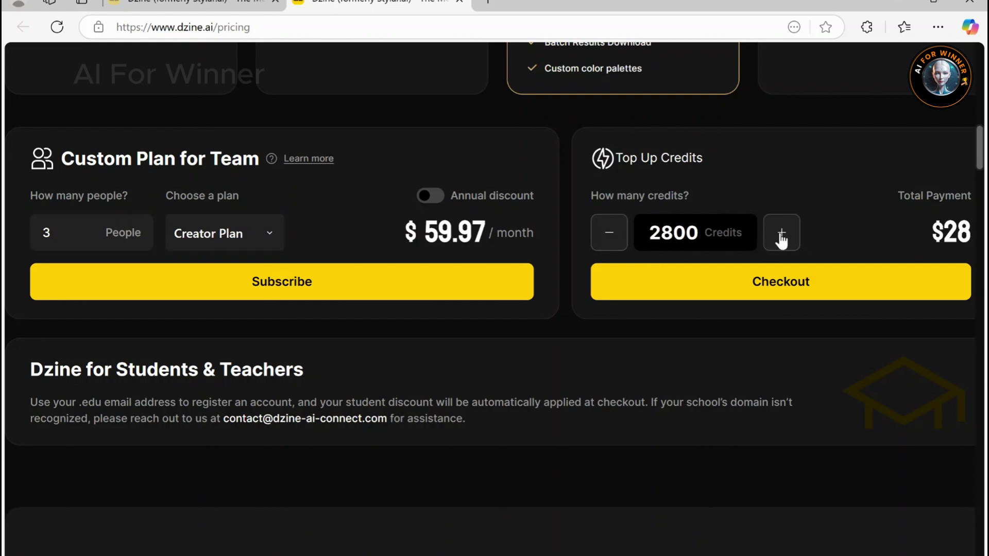
Lower the top-up amount to 1200 credits.
click(603, 241)
click(603, 239)
click(604, 240)
click(603, 239)
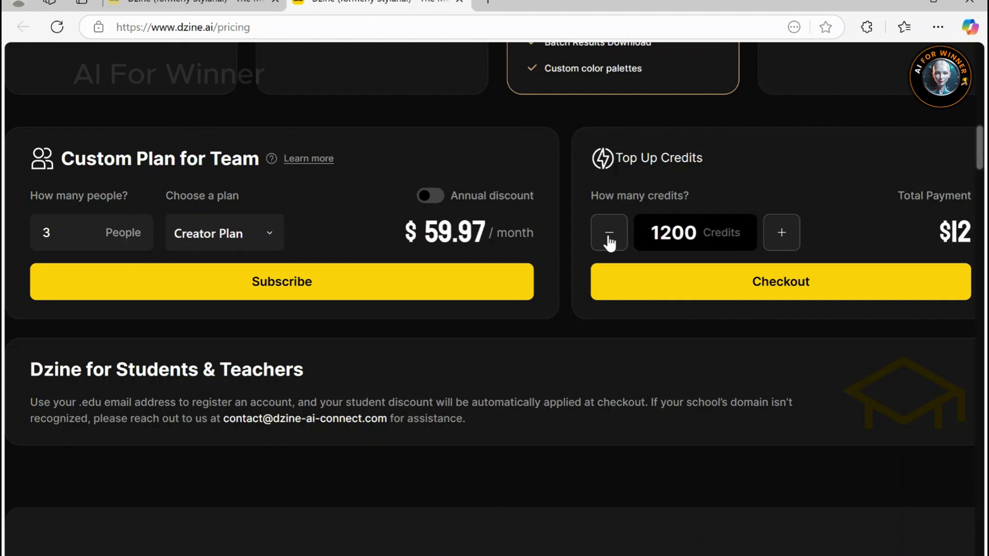
Reduce the number of top-up credits further.
click(603, 240)
click(604, 240)
click(608, 240)
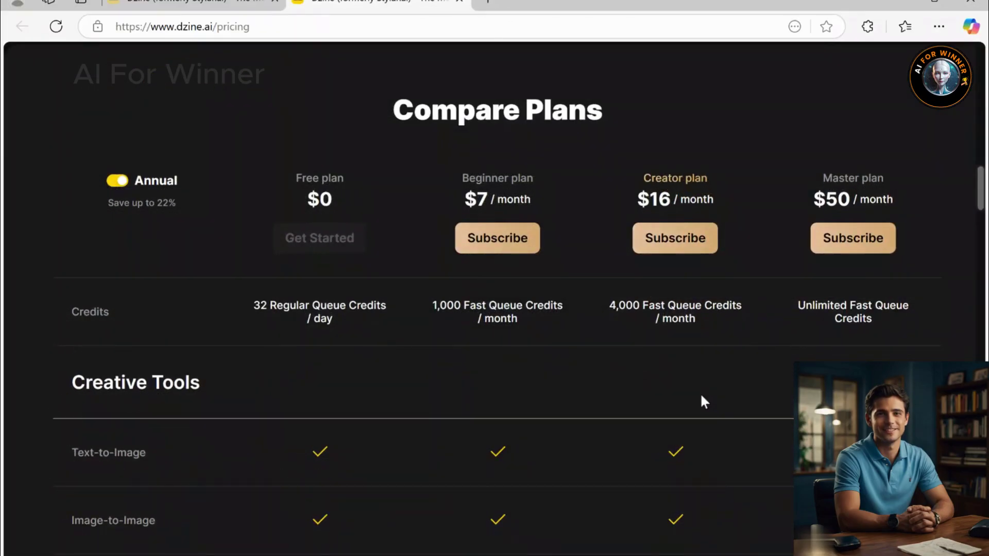
Examine the Compare Plans table, from Creative Tools through Additional Features to storage and top-up credits, across all four plans.
scroll(701, 396, down, 5)
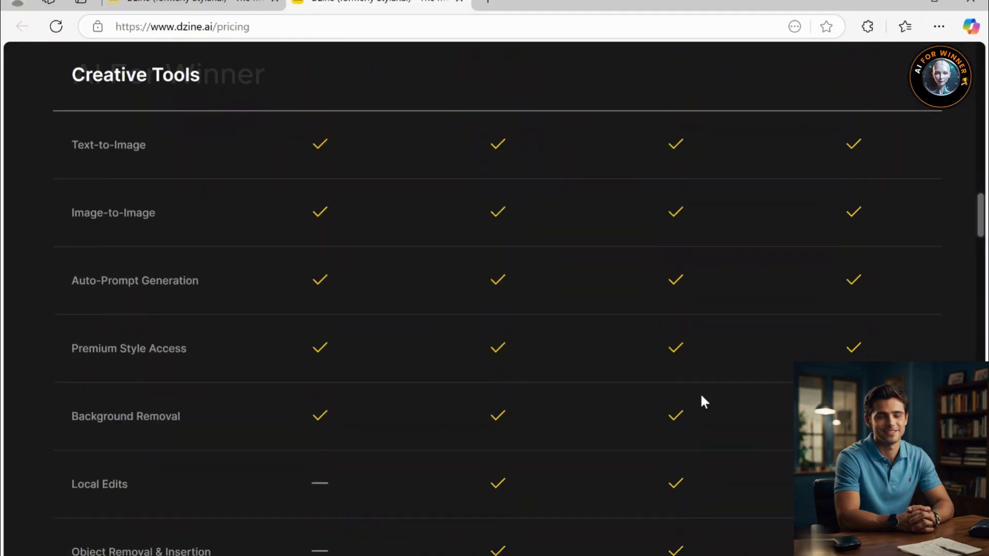
scroll(701, 396, down, 7)
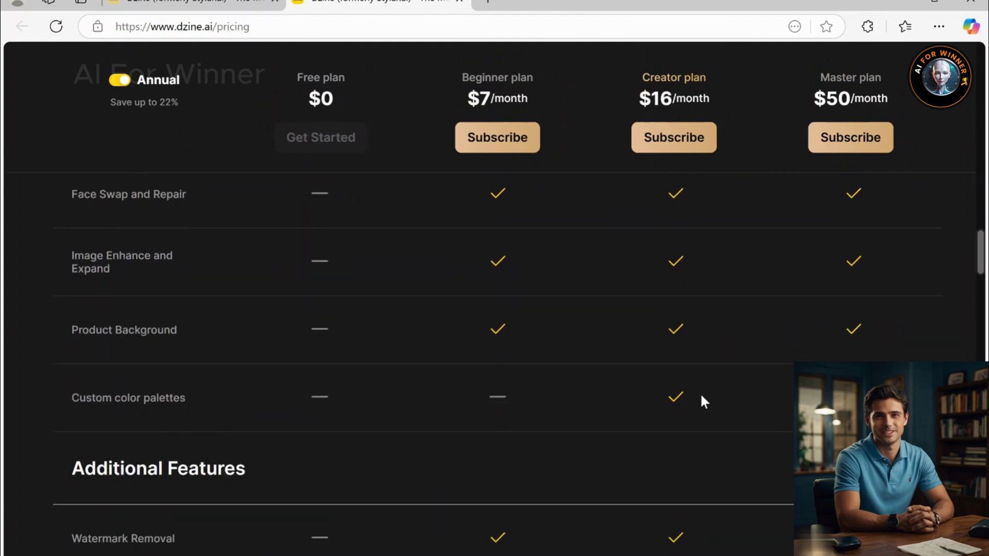
scroll(702, 396, down, 4)
scroll(701, 396, down, 6)
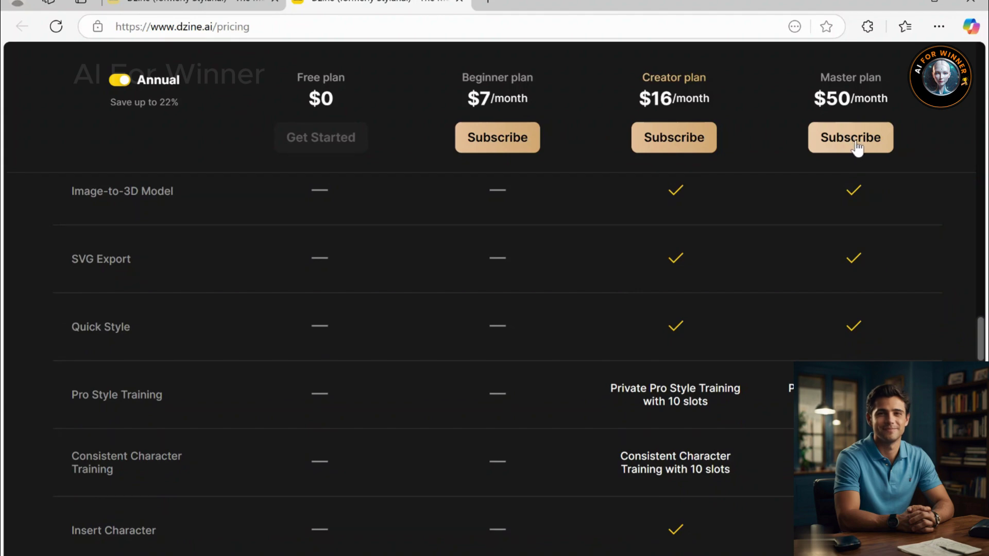
scroll(819, 291, down, 10)
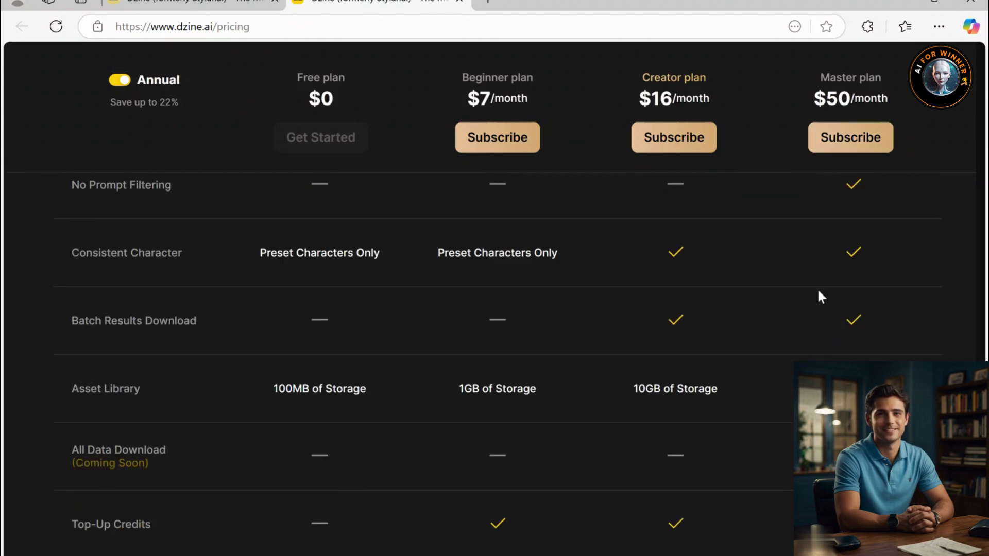
scroll(818, 291, down, 5)
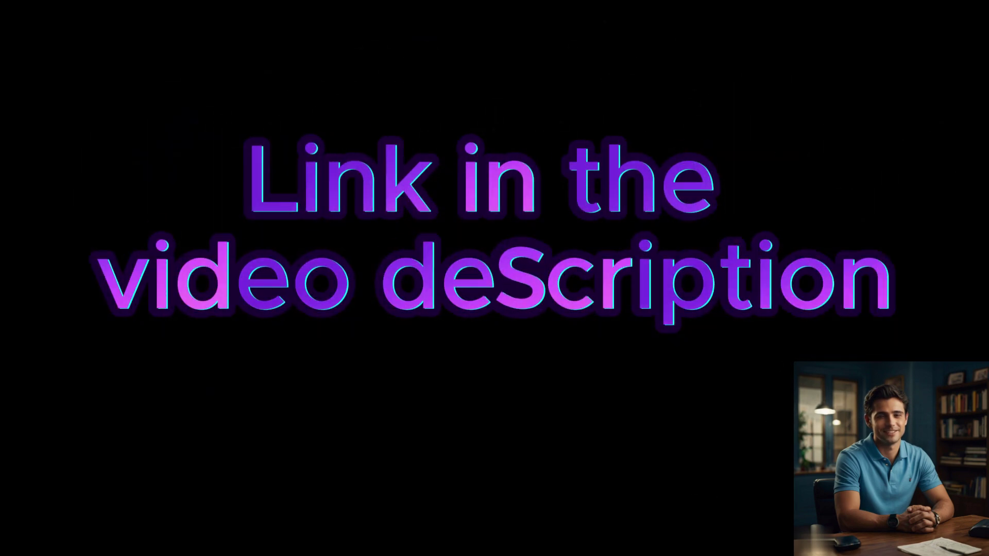